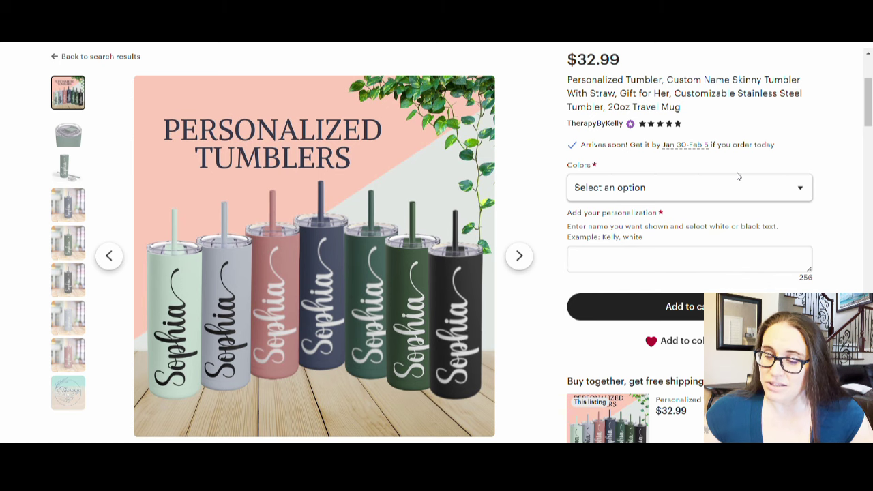
Step: Examine the personalized tumbler listing's colour and personalization fields and its photos, including the lid, individual colours and shop logo
left_click(807, 188)
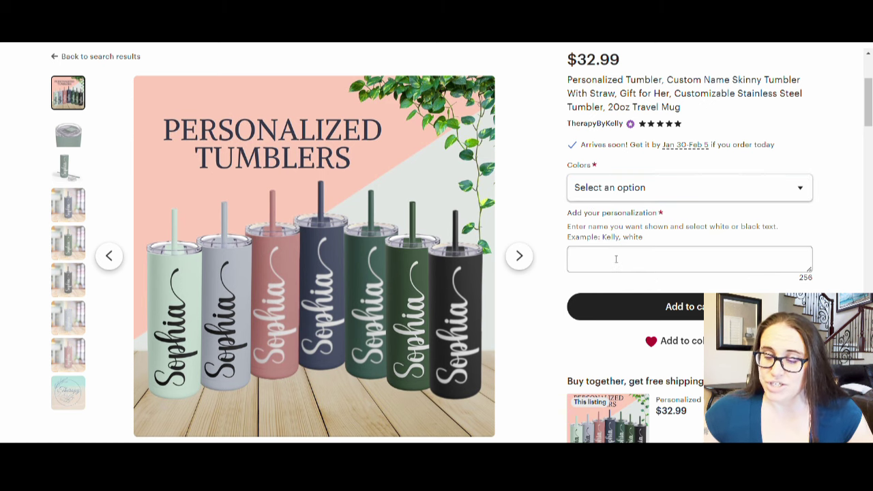
left_click(593, 266)
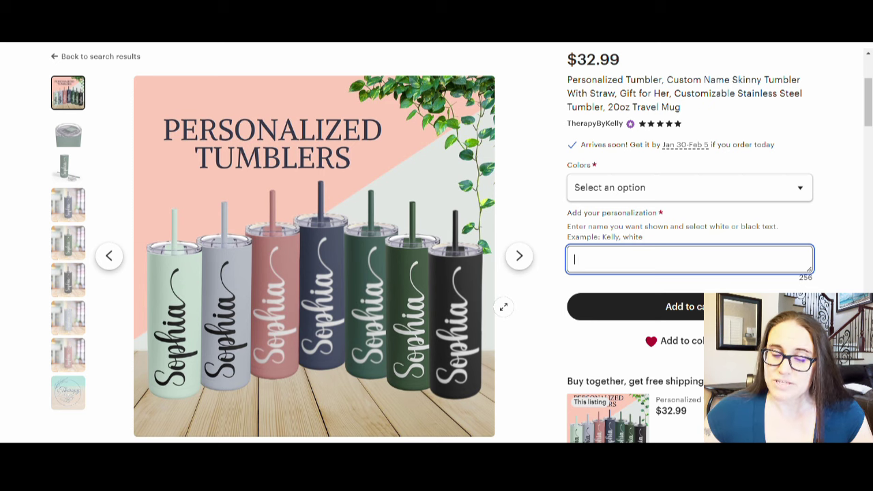
left_click(71, 140)
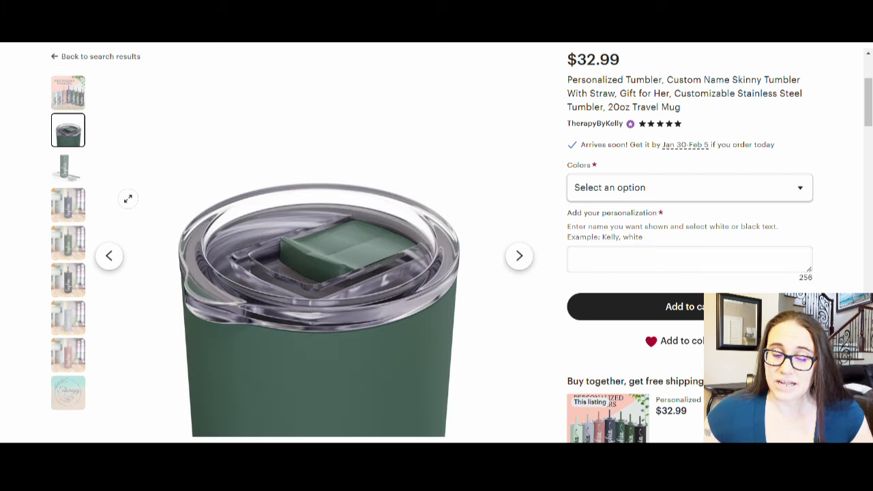
left_click(81, 179)
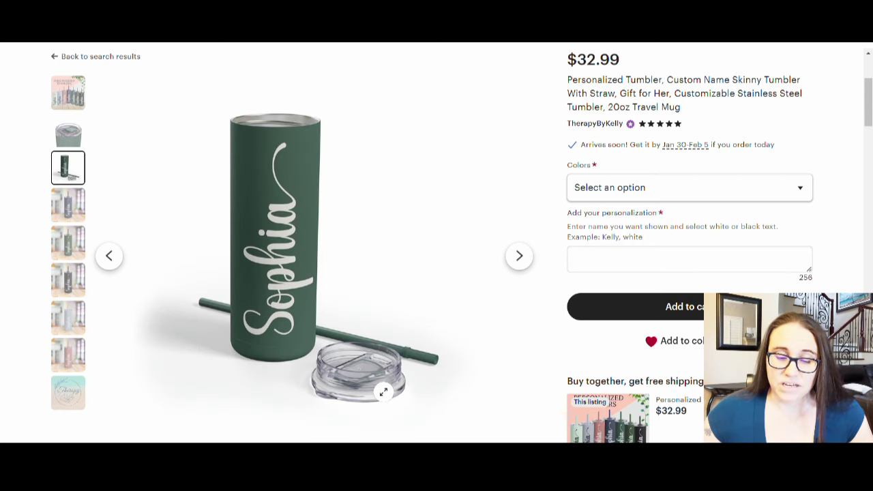
left_click(68, 208)
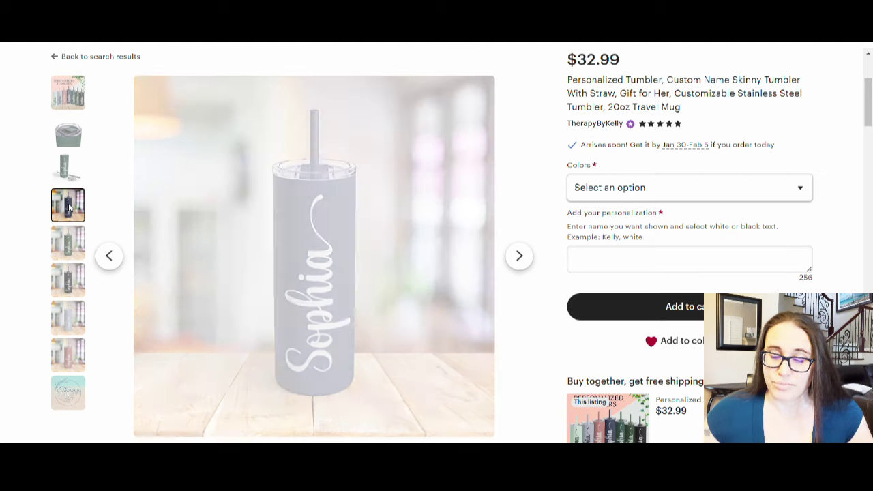
left_click(73, 239)
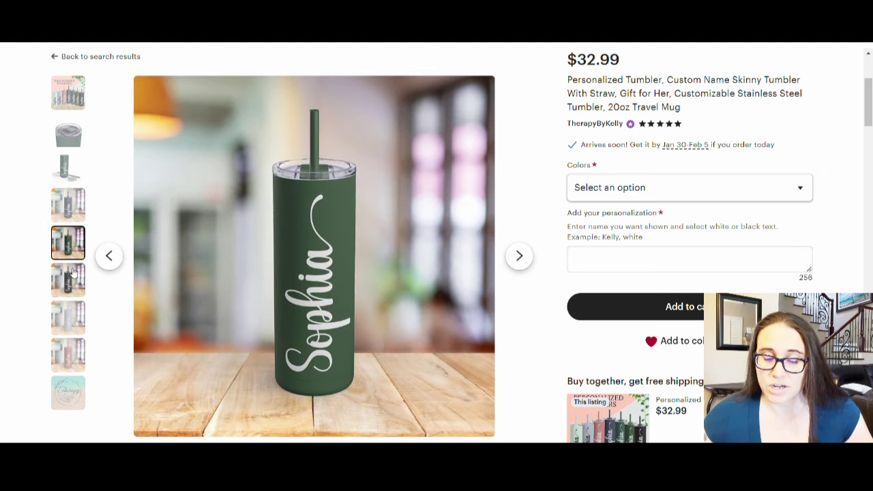
left_click(73, 271)
left_click(75, 311)
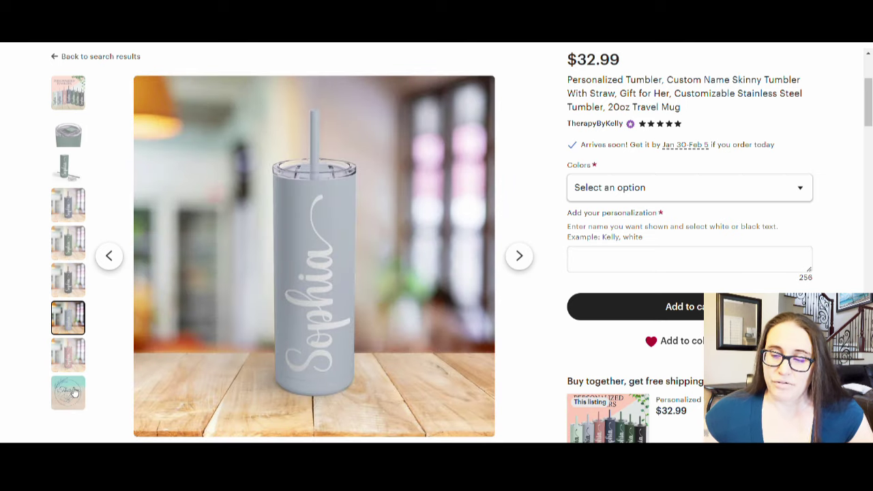
left_click(71, 392)
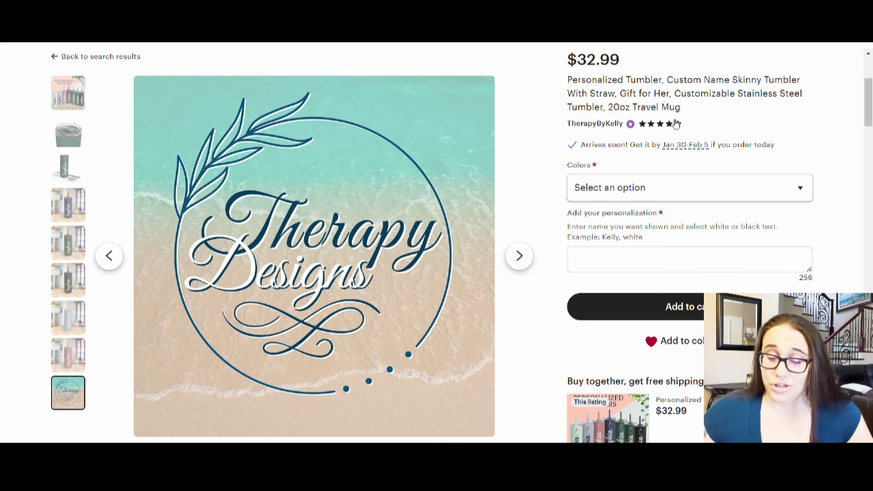
scroll(780, 197, "down", 1)
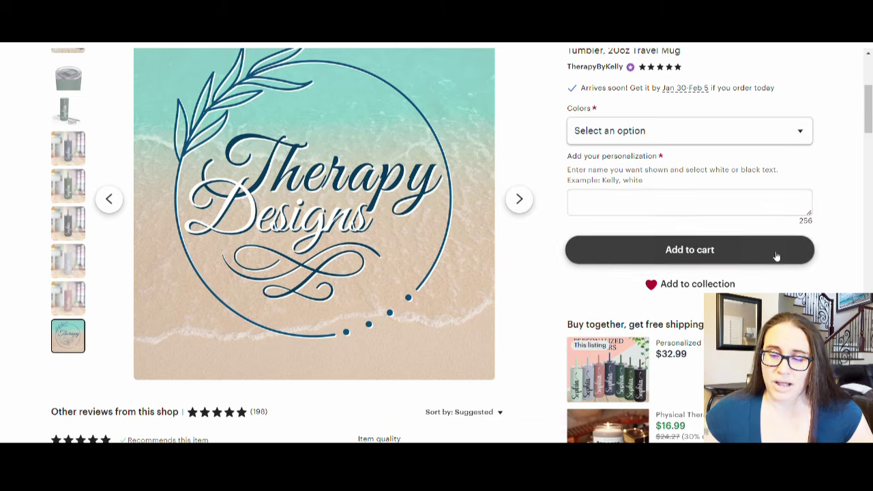
scroll(775, 253, "up", 1)
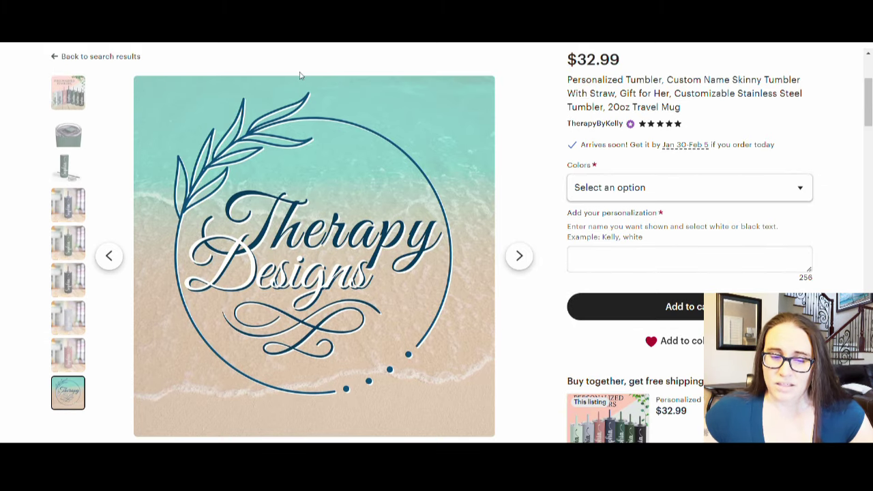
Step: Switch to the tumbler listing's editor in Etsy Shop Manager and review its title, photos and empty media slots
key("ctrl+Tab")
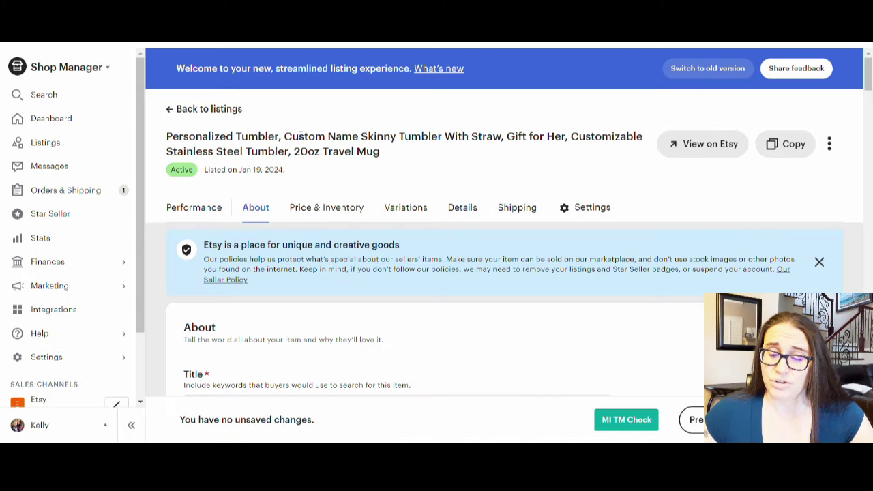
scroll(504, 156, "down", 1)
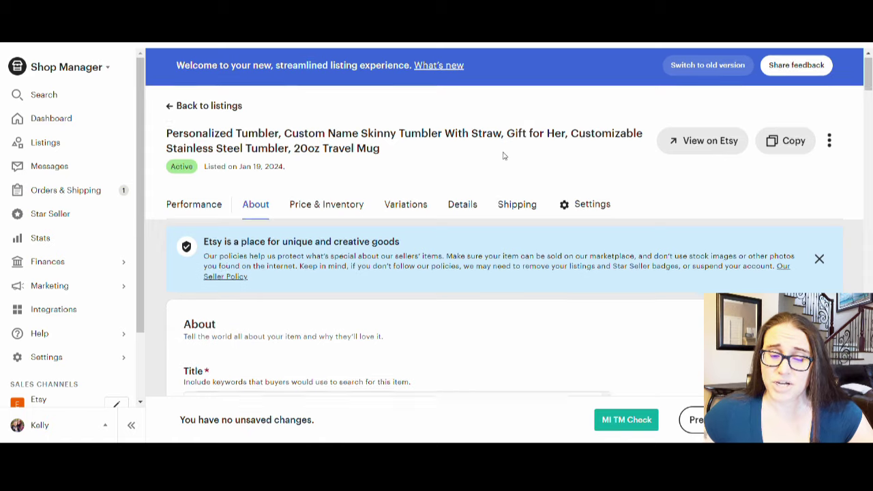
scroll(619, 158, "down", 4)
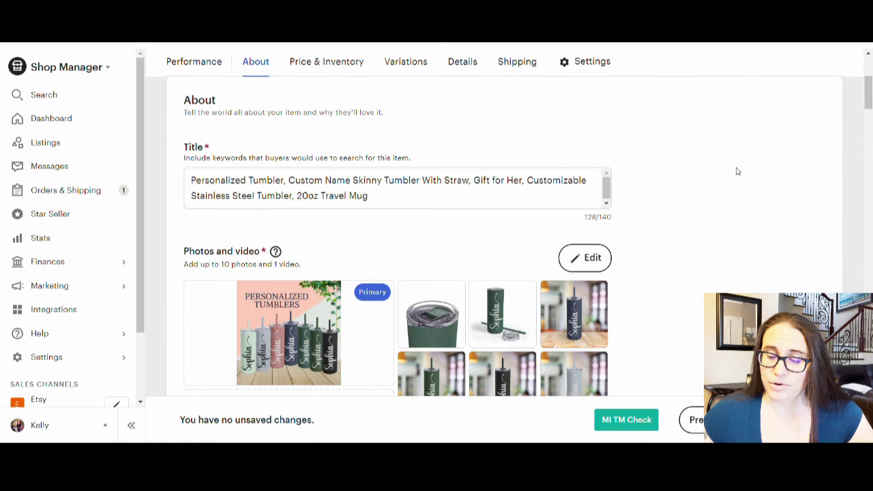
scroll(736, 171, "down", 1)
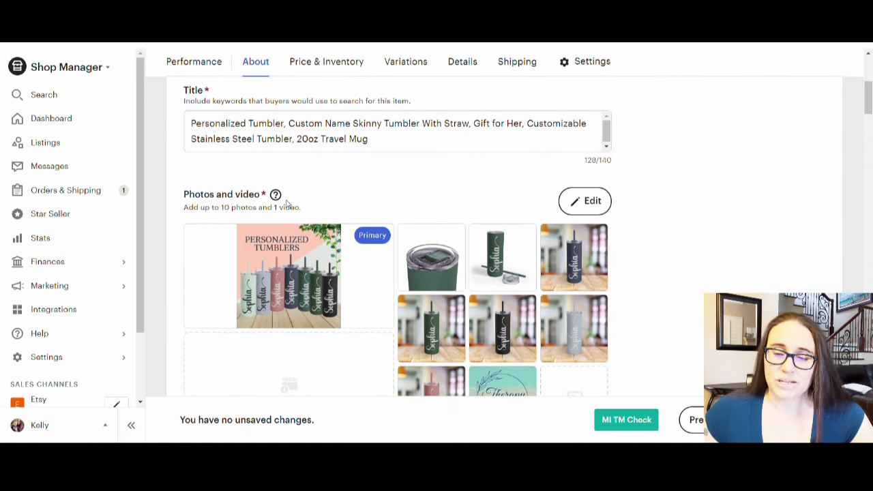
scroll(658, 251, "down", 1)
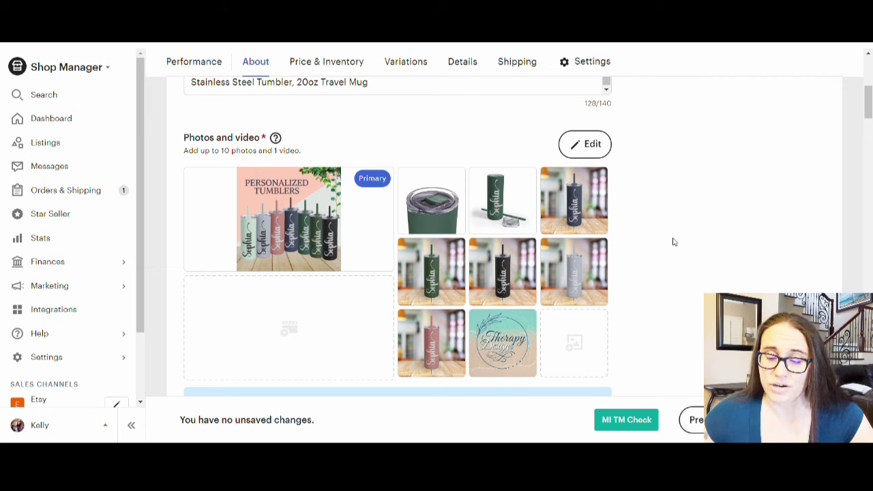
mouse_move(562, 231)
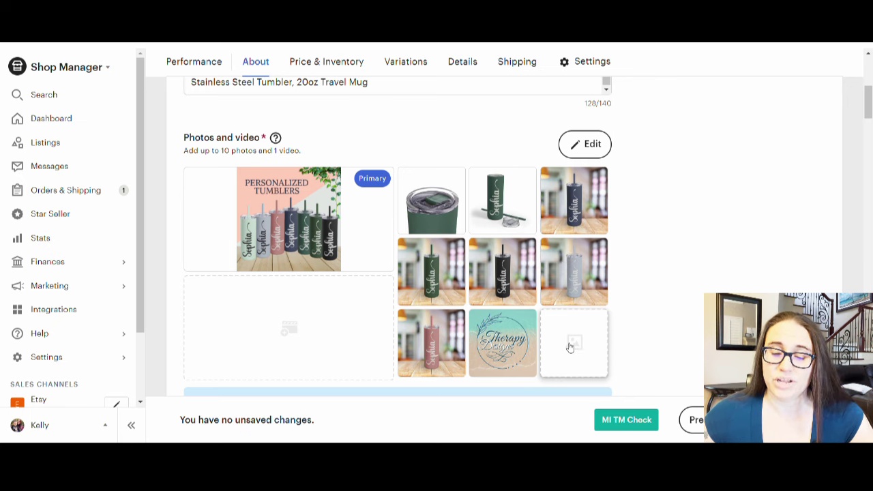
mouse_move(348, 221)
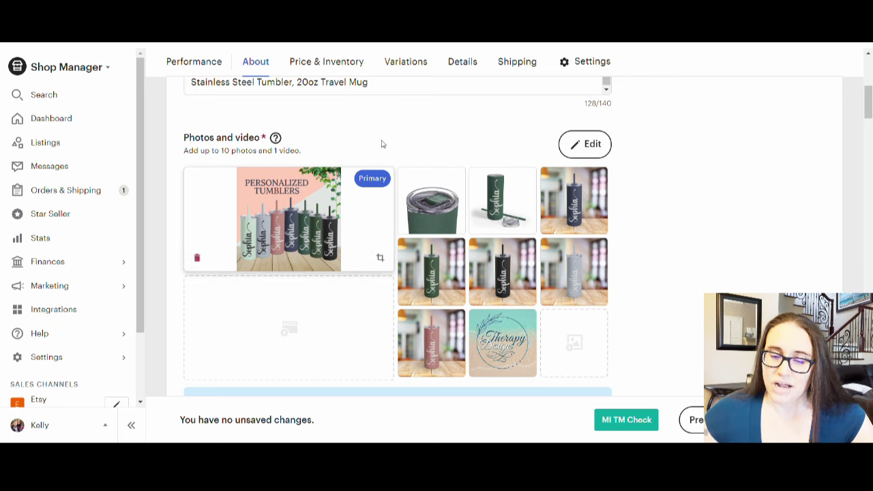
scroll(382, 144, "up", 2)
scroll(324, 216, "down", 3)
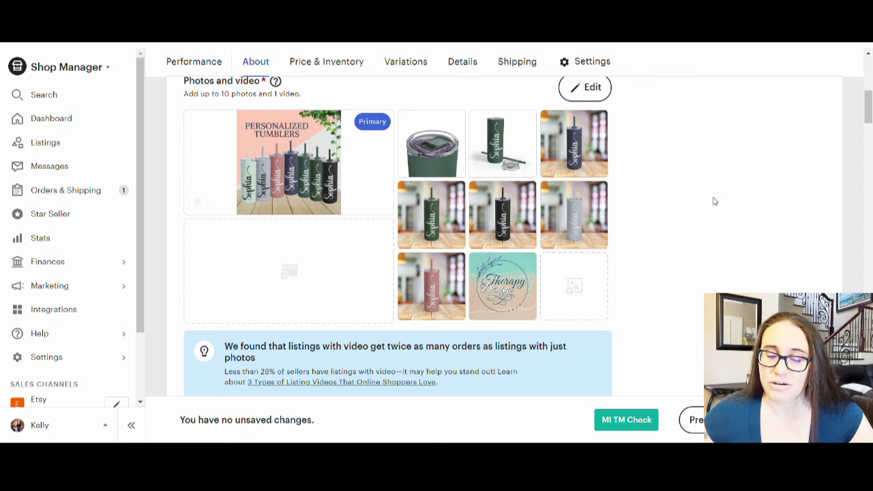
Step: Read through the listing's description, the personalization instructions for buyers and the character limit for their response
scroll(714, 201, "down", 6)
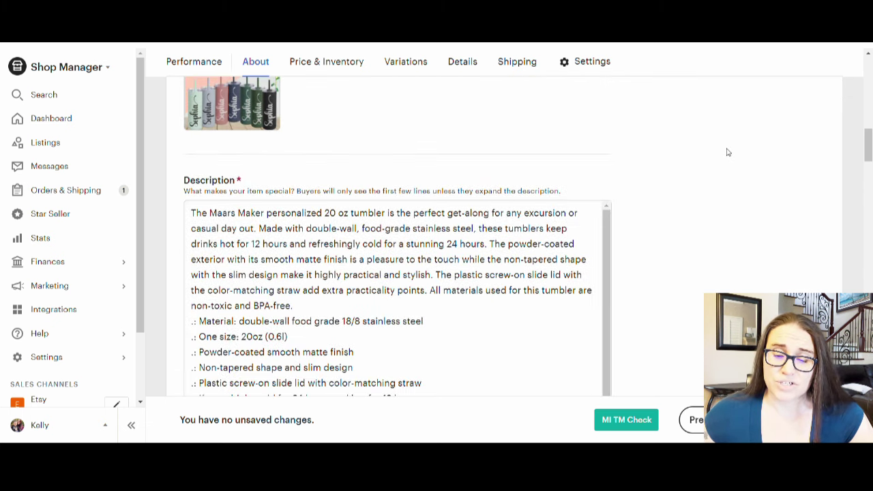
scroll(726, 152, "down", 1)
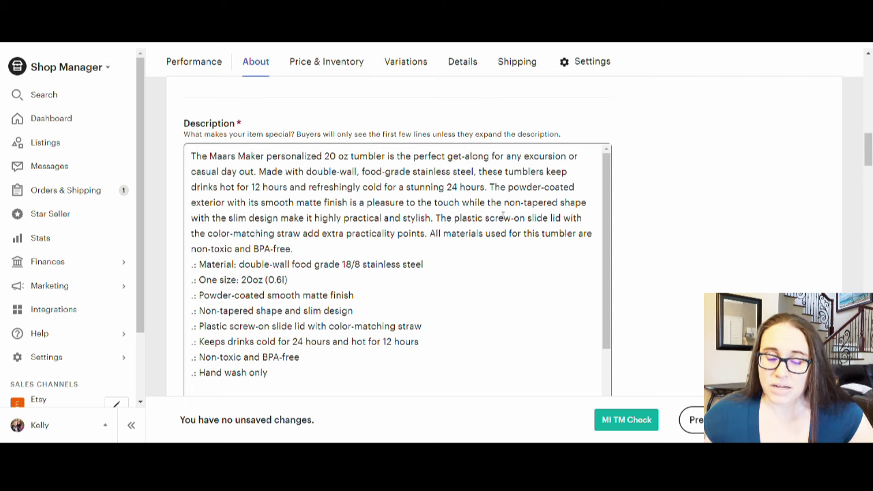
scroll(505, 215, "down", 2)
scroll(547, 225, "down", 1)
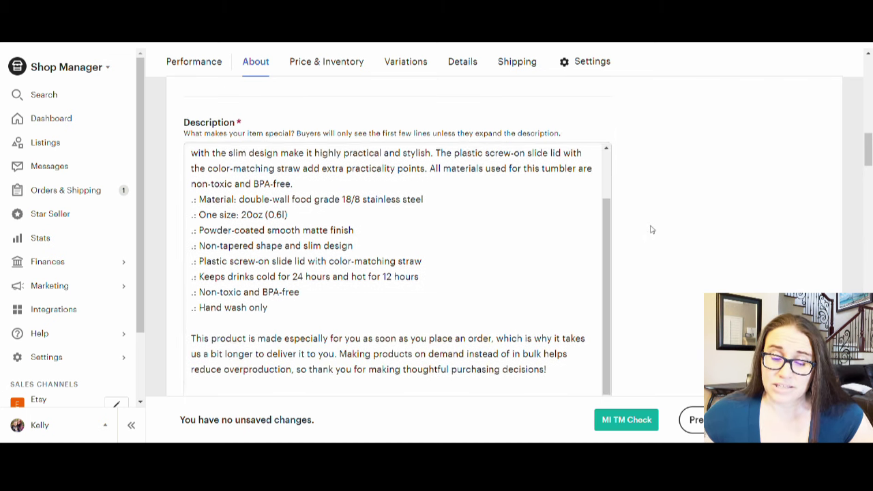
scroll(651, 229, "down", 3)
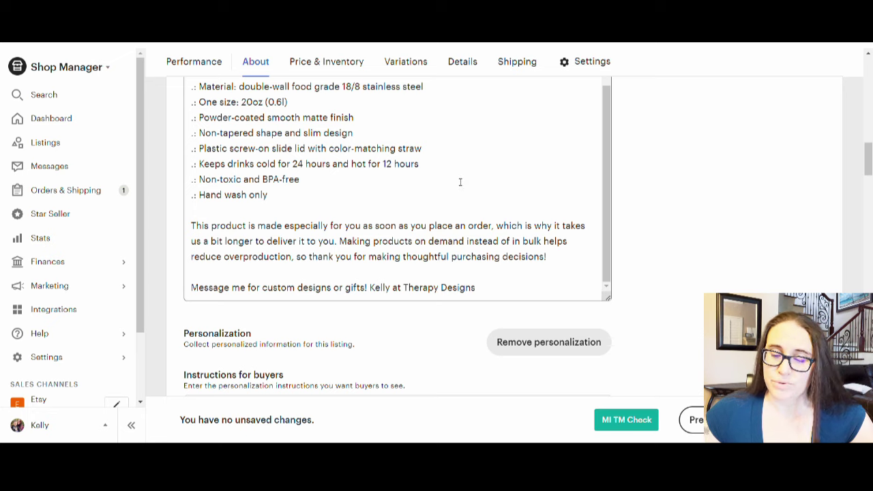
scroll(460, 182, "down", 3)
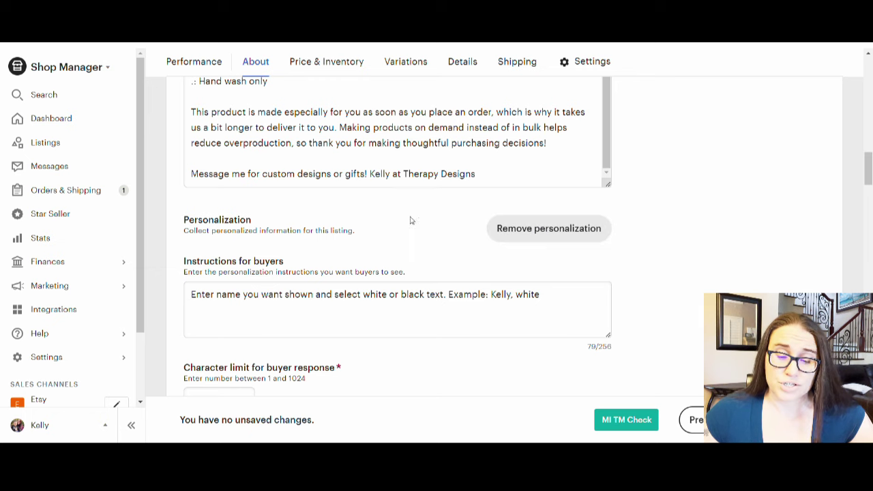
scroll(411, 220, "down", 2)
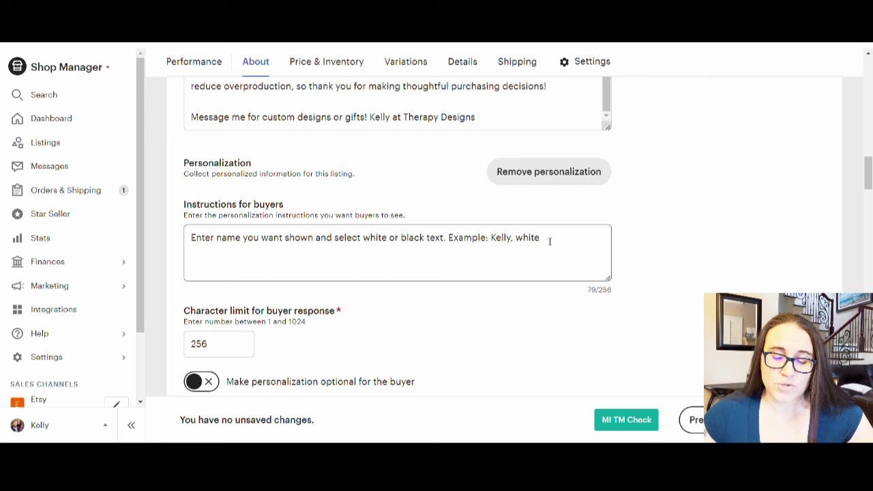
scroll(450, 249, "down", 1)
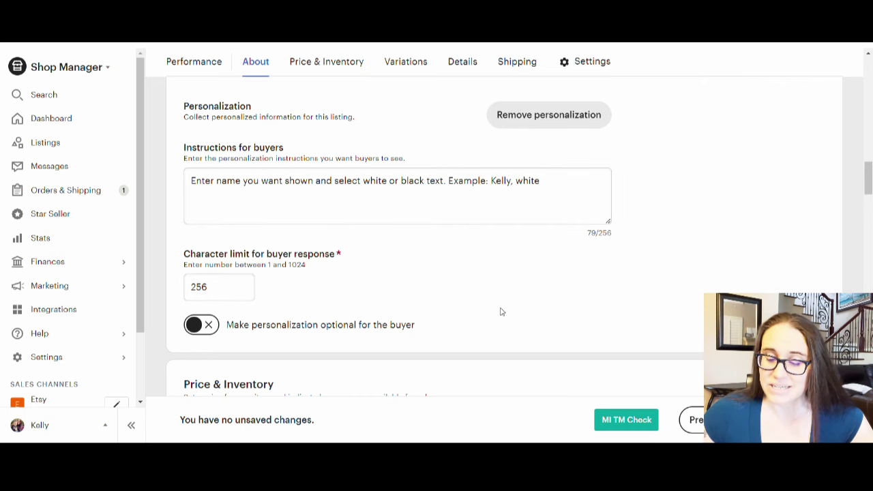
Step: Return to the listing's title and photo set and look over the primary image and the additional mockups
scroll(466, 301, "up", 2)
scroll(466, 301, "up", 1)
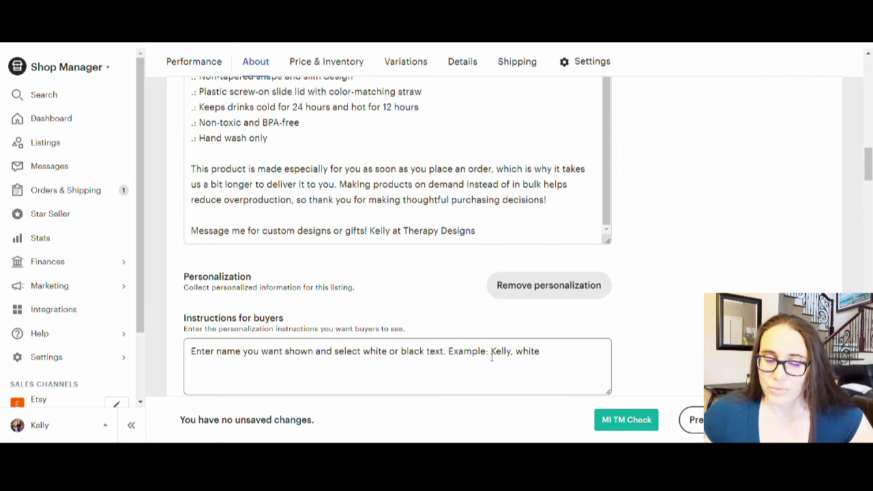
scroll(559, 354, "up", 4)
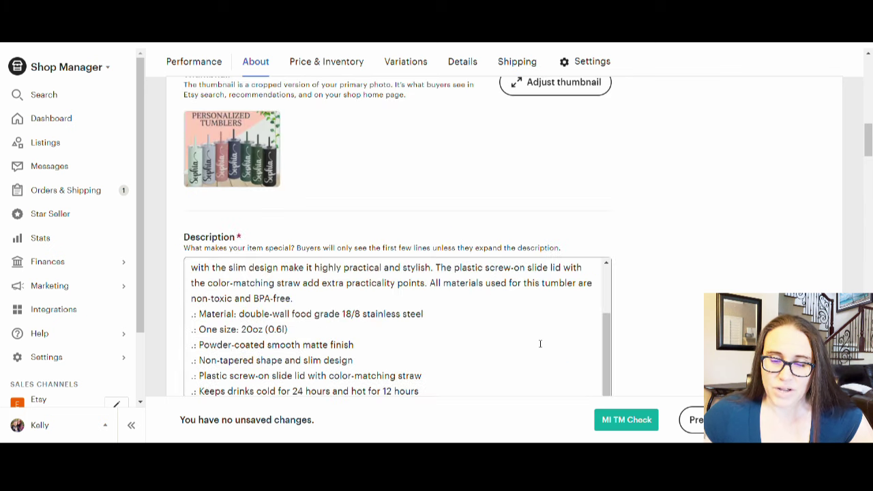
scroll(512, 325, "up", 3)
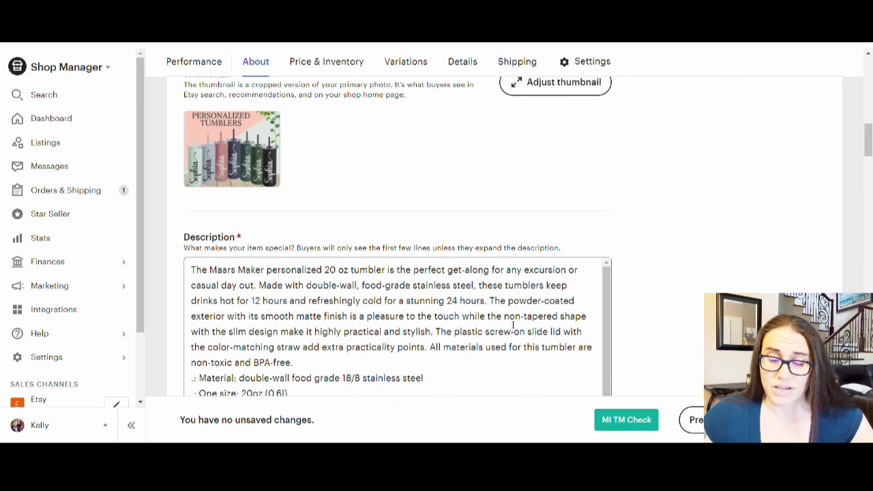
scroll(382, 266, "up", 8)
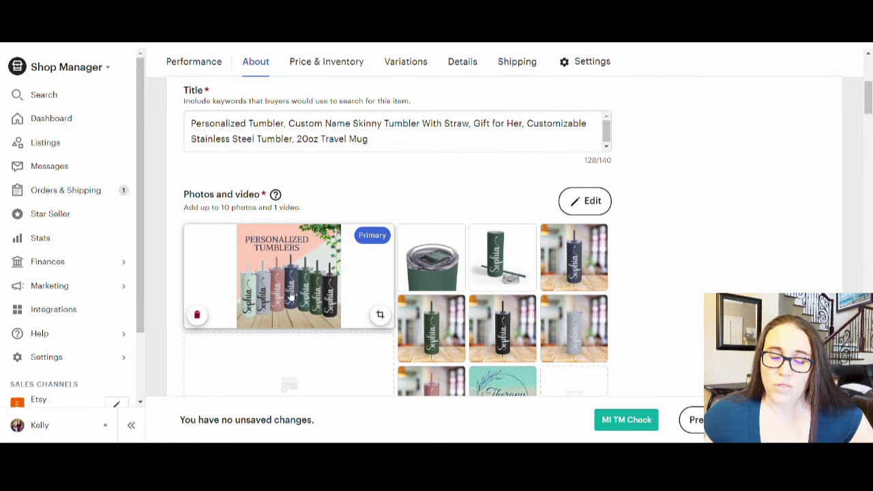
scroll(286, 266, "down", 1)
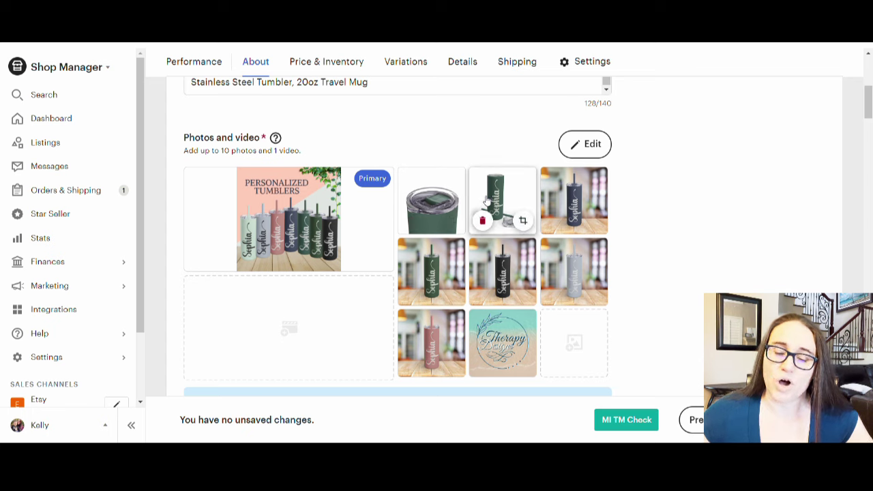
scroll(463, 186, "up", 1)
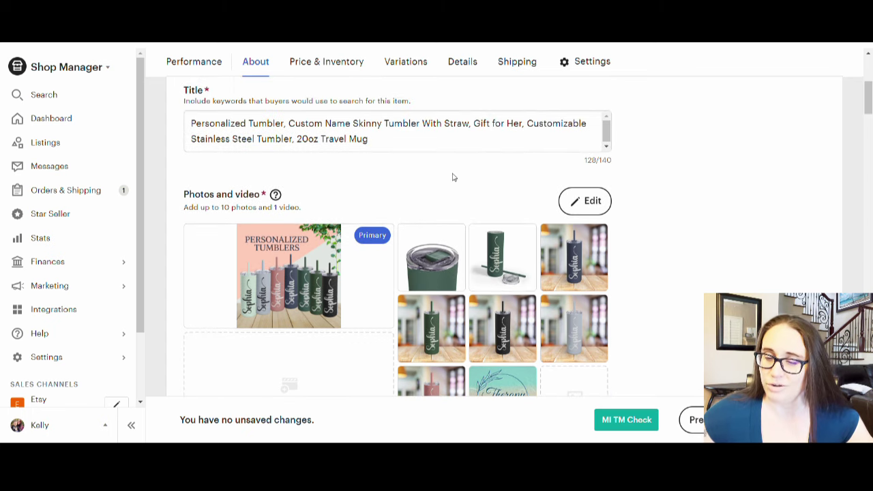
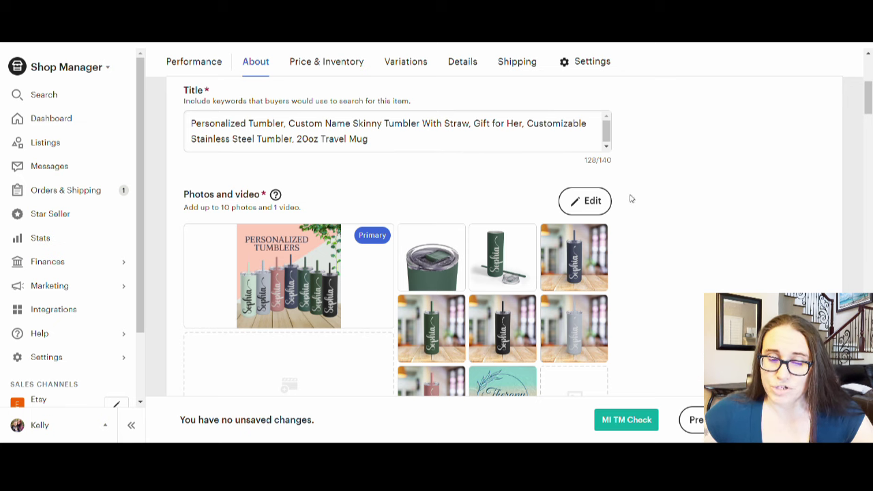
Step: Switch to Printify and open the Bottles & Tumblers category under Home & Living in the catalog
key("ctrl+Tab")
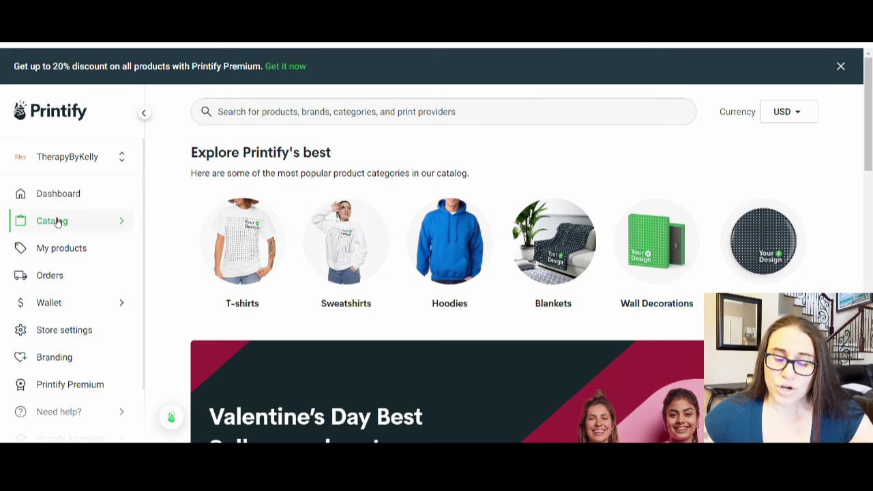
left_click(120, 226)
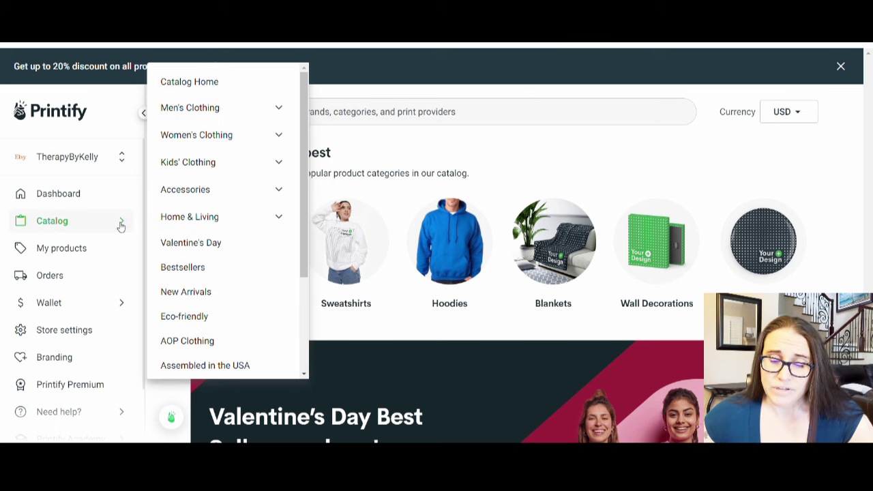
left_click(186, 221)
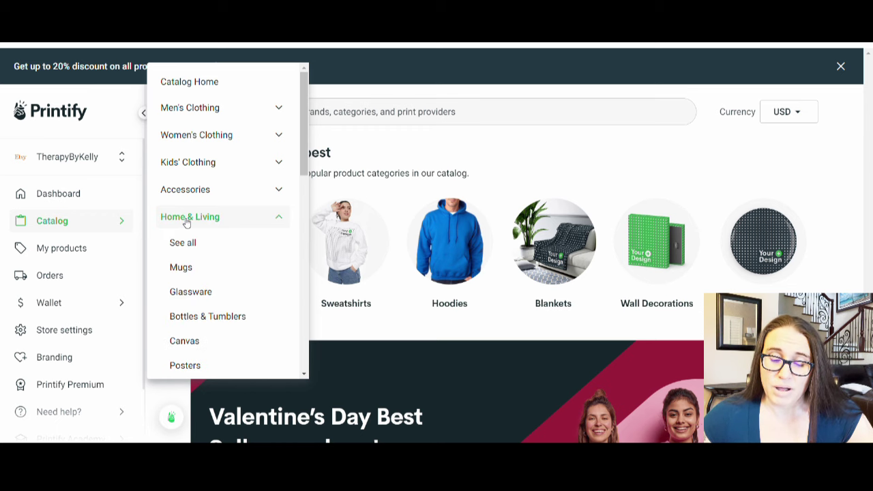
left_click(192, 318)
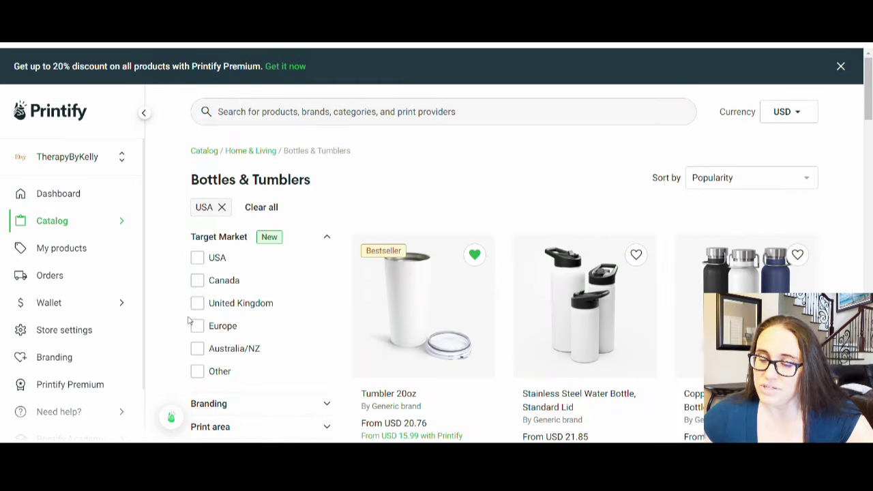
Step: Look through the Bottles & Tumblers products, comparing their prices, sizes, colour options and print providers
scroll(630, 239, "down", 2)
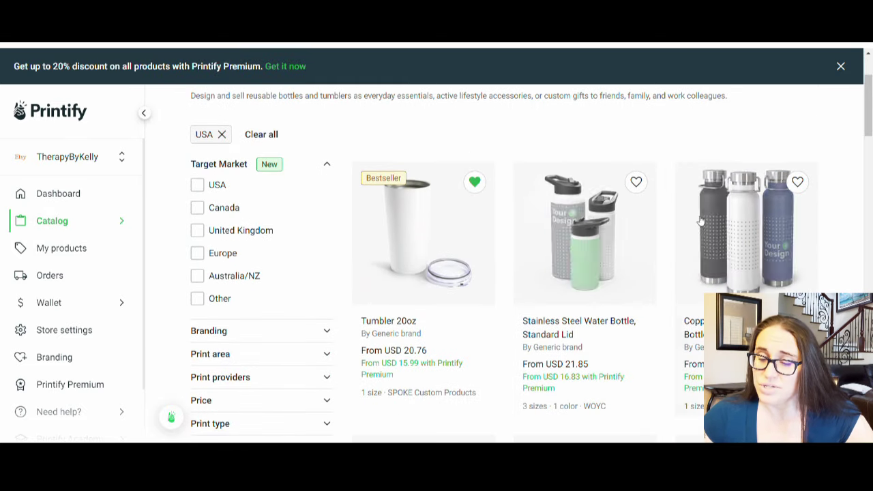
scroll(627, 225, "down", 3)
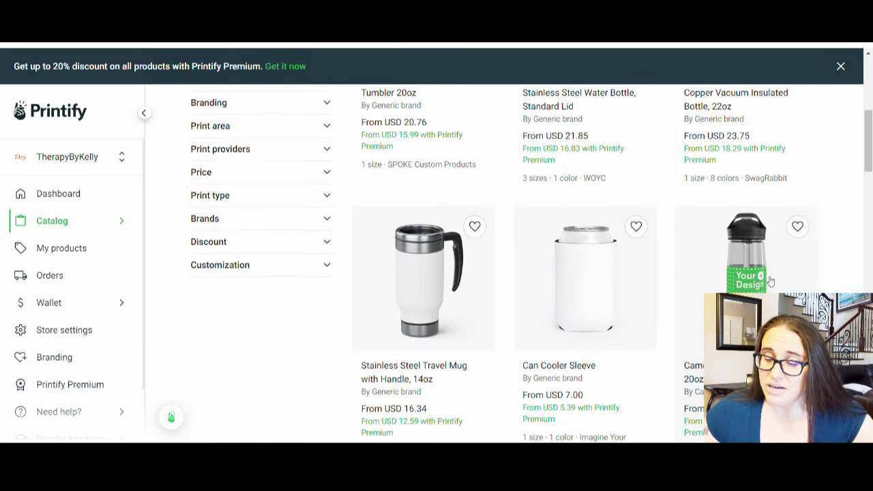
scroll(553, 259, "down", 5)
scroll(750, 225, "down", 3)
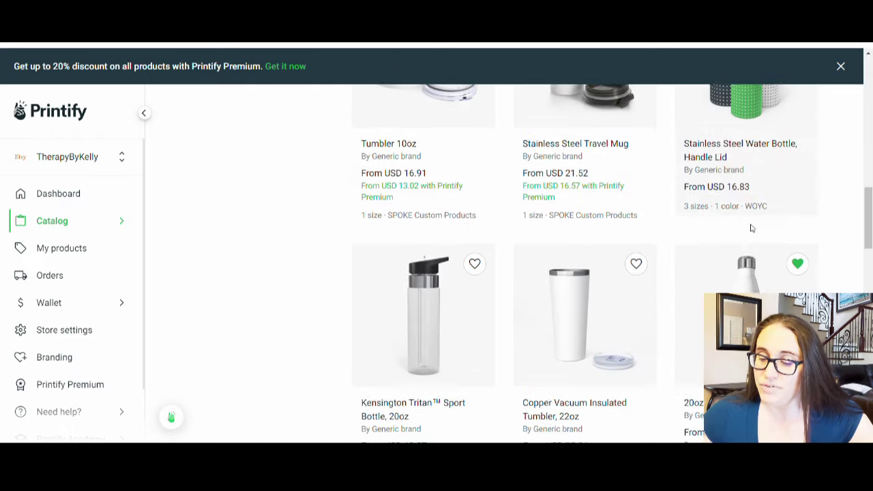
scroll(464, 277, "down", 2)
scroll(691, 243, "down", 4)
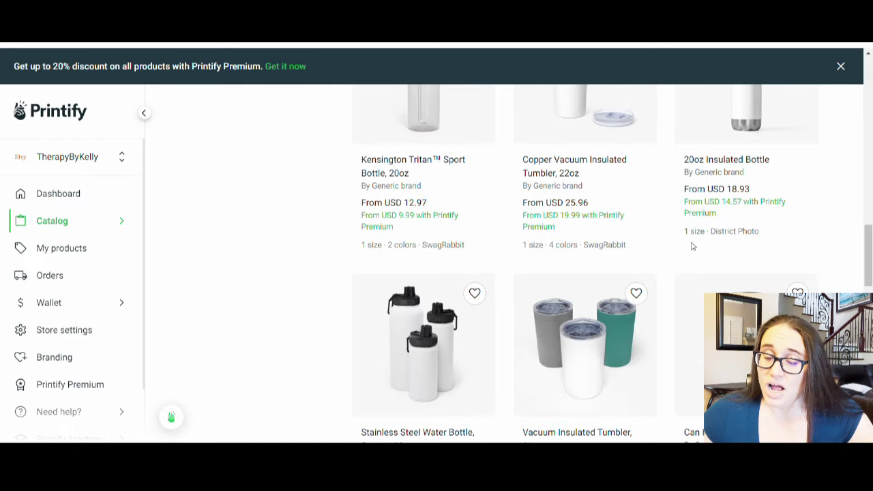
scroll(709, 257, "up", 6)
scroll(705, 252, "up", 7)
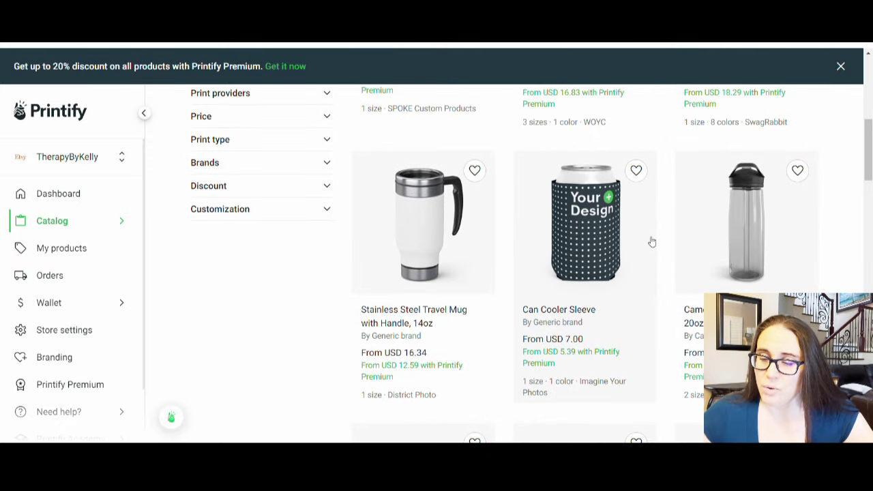
scroll(655, 241, "up", 3)
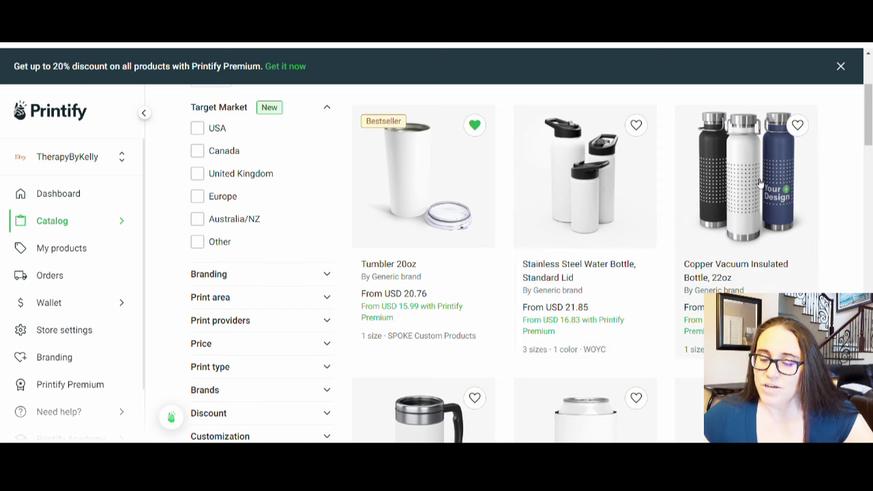
Step: Find the Maars Maker Skinny Matte Tumbler, 20oz among the Bottles & Tumblers products and open its product page
scroll(756, 156, "down", 2)
scroll(705, 140, "down", 2)
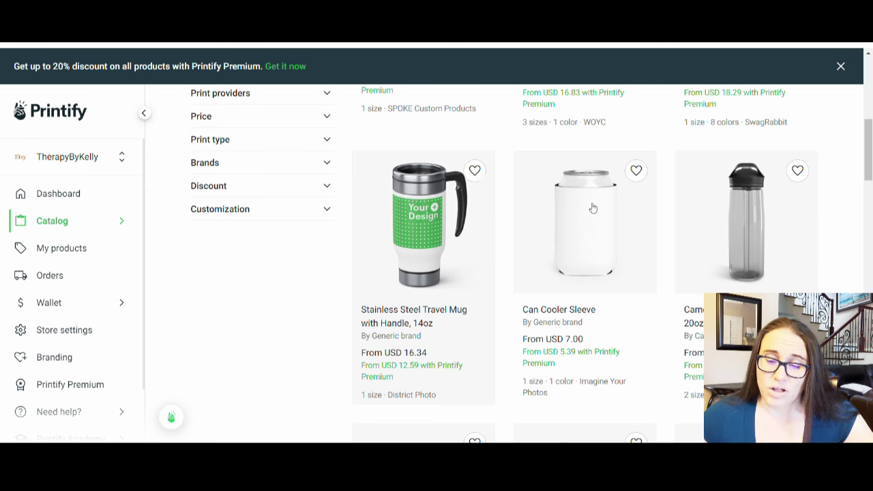
scroll(754, 213, "down", 1)
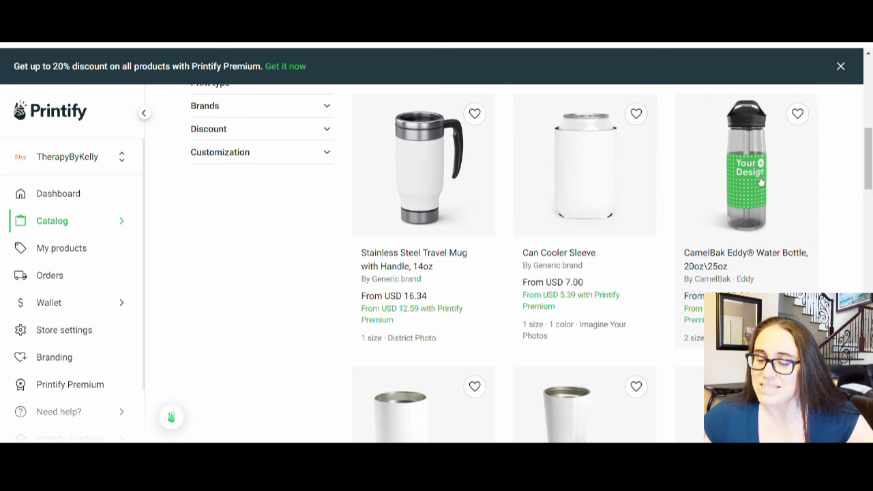
scroll(760, 180, "down", 5)
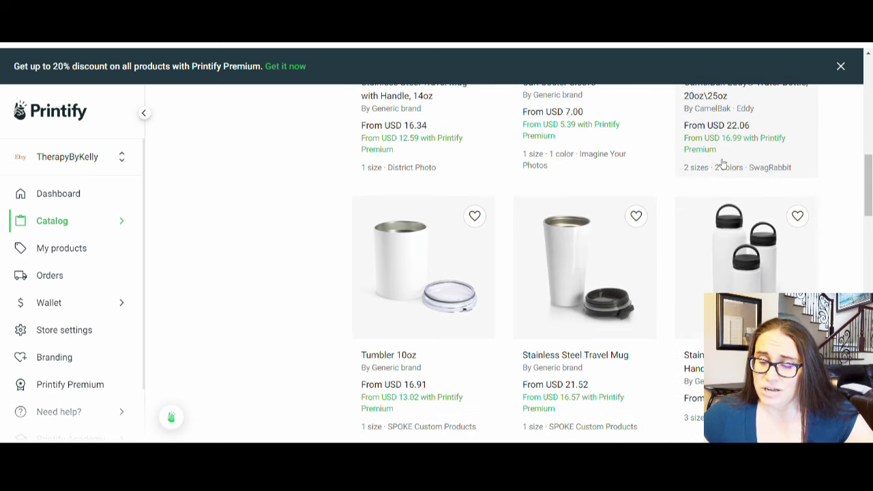
scroll(600, 189, "down", 1)
scroll(609, 191, "down", 3)
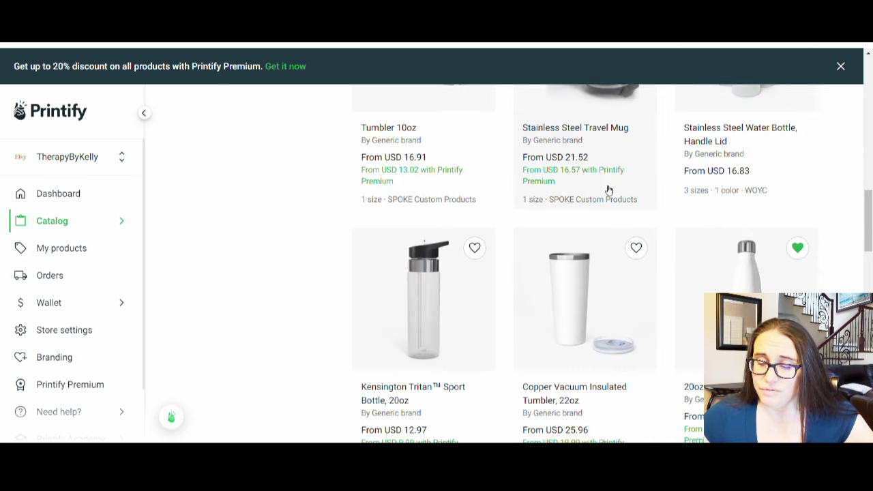
scroll(609, 190, "down", 2)
scroll(675, 171, "down", 3)
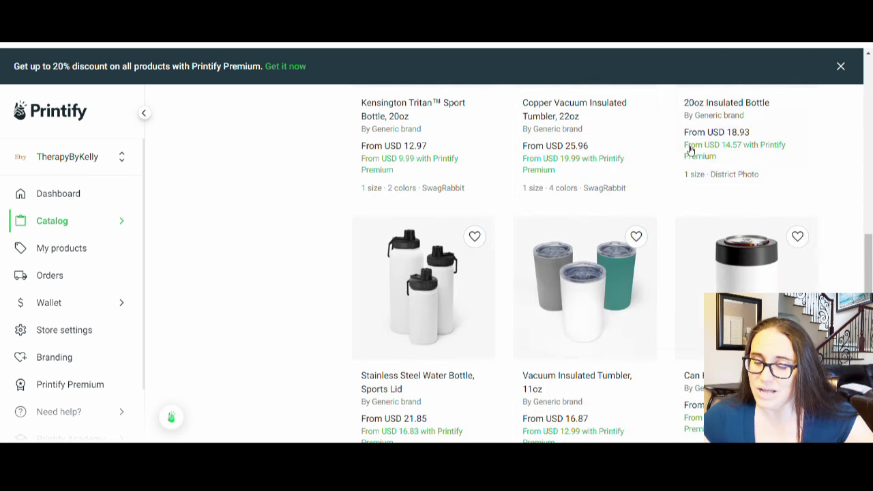
scroll(690, 150, "down", 7)
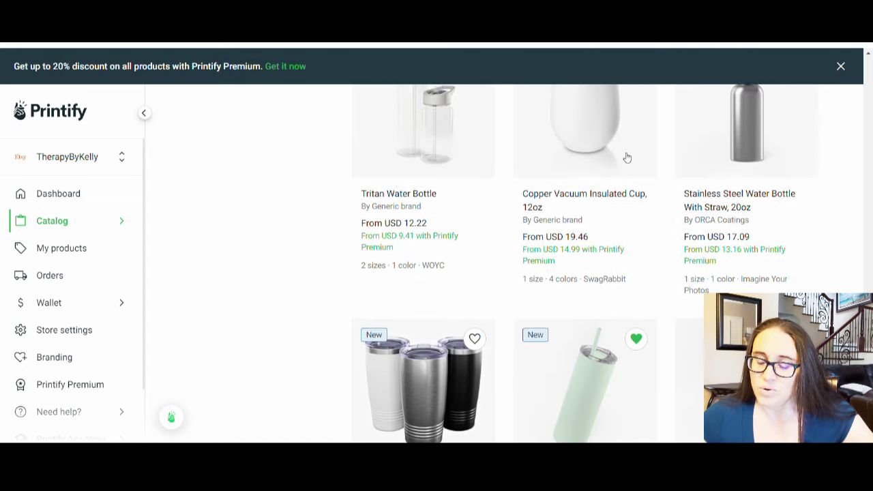
scroll(626, 158, "down", 3)
scroll(612, 201, "up", 1)
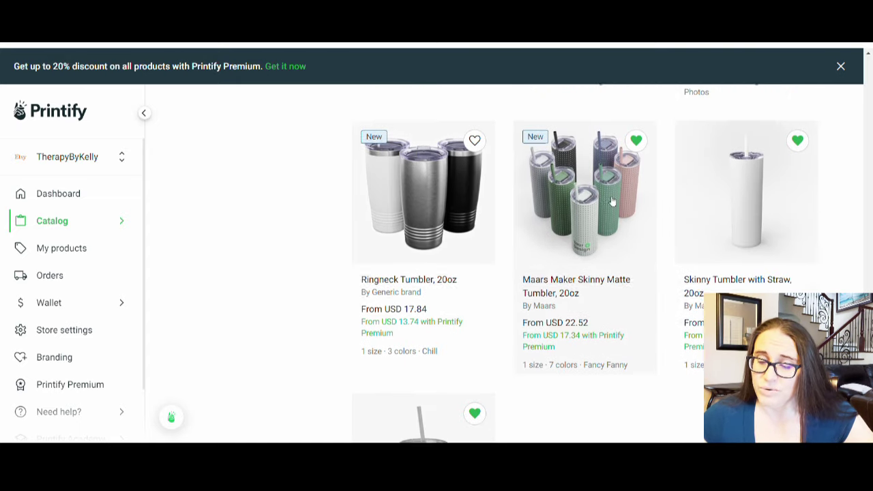
scroll(612, 201, "up", 1)
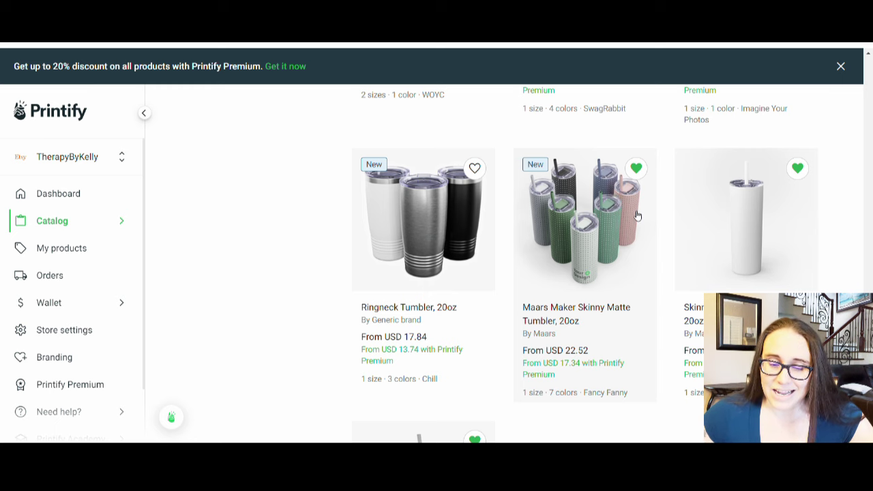
scroll(600, 204, "down", 1)
left_click(609, 171)
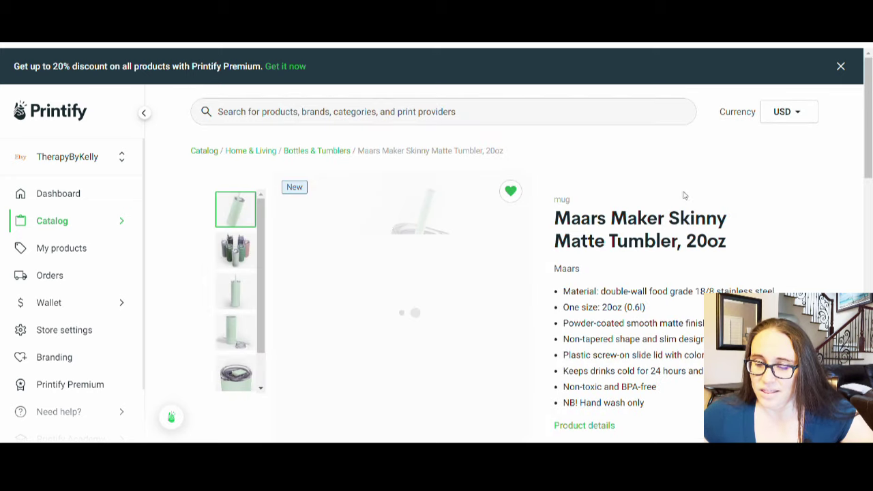
Step: Review the tumbler's photos and product features, plus the provider's price, shipping, production time, print area and colours
scroll(769, 201, "down", 1)
scroll(782, 201, "down", 1)
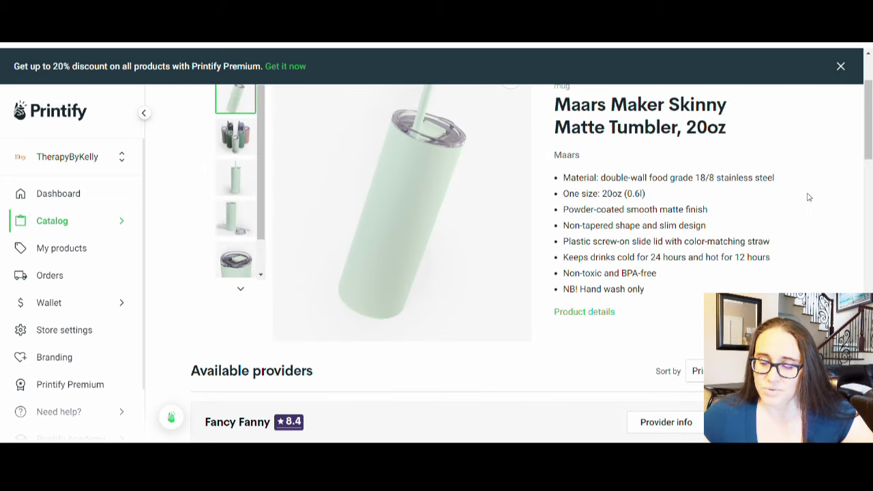
scroll(757, 204, "down", 2)
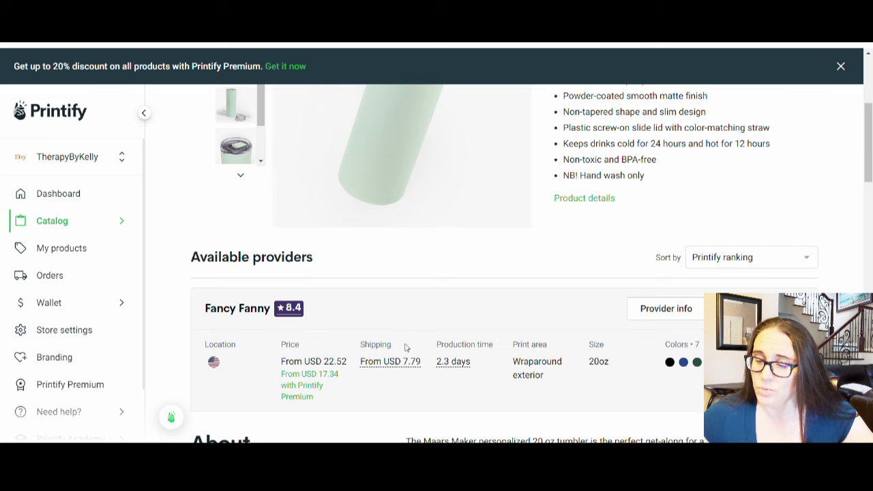
scroll(404, 345, "up", 2)
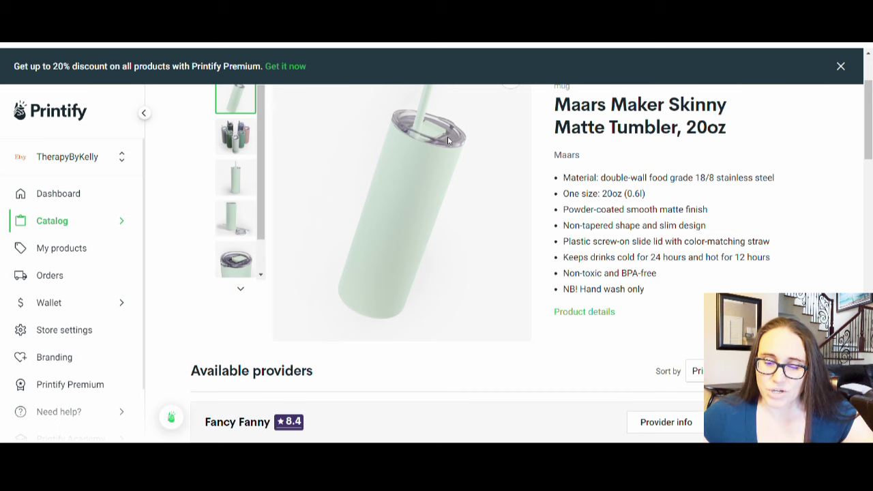
scroll(478, 196, "up", 1)
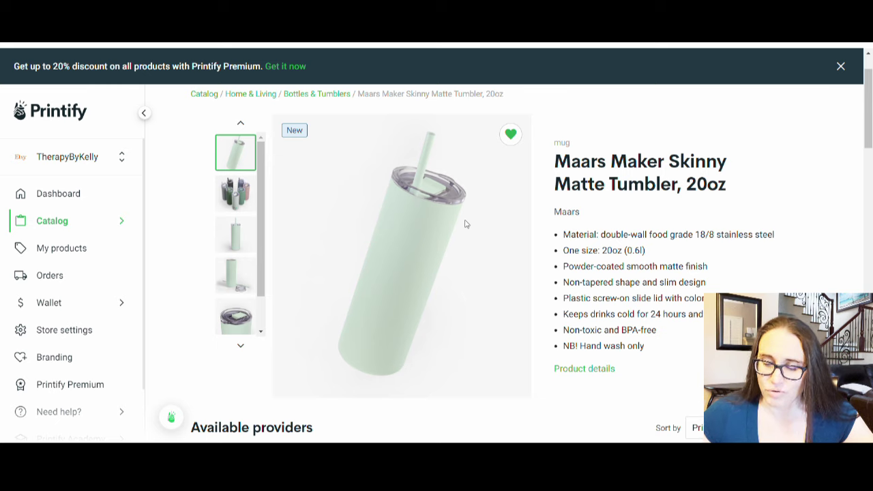
scroll(466, 222, "down", 1)
scroll(441, 220, "down", 2)
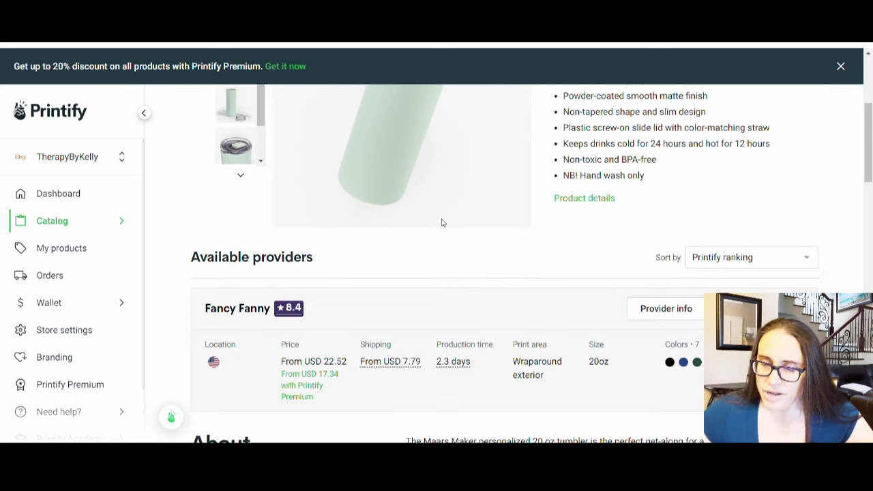
scroll(553, 345, "down", 1)
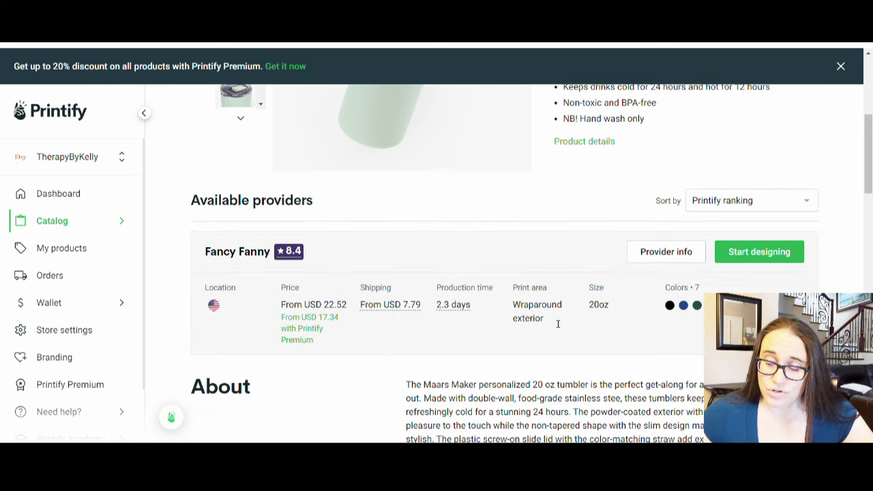
Step: Start designing the tumbler with provider Fancy Fanny and check the print area size in the print file requirements
left_click(752, 264)
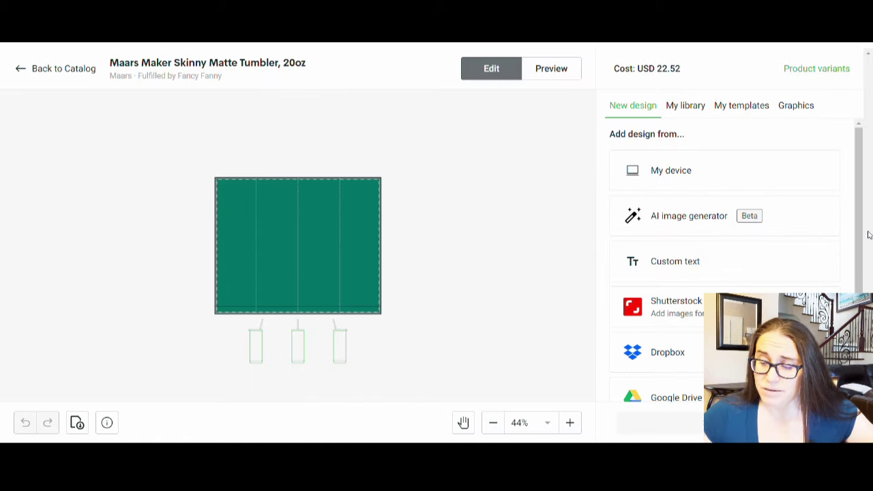
scroll(842, 236, "down", 3)
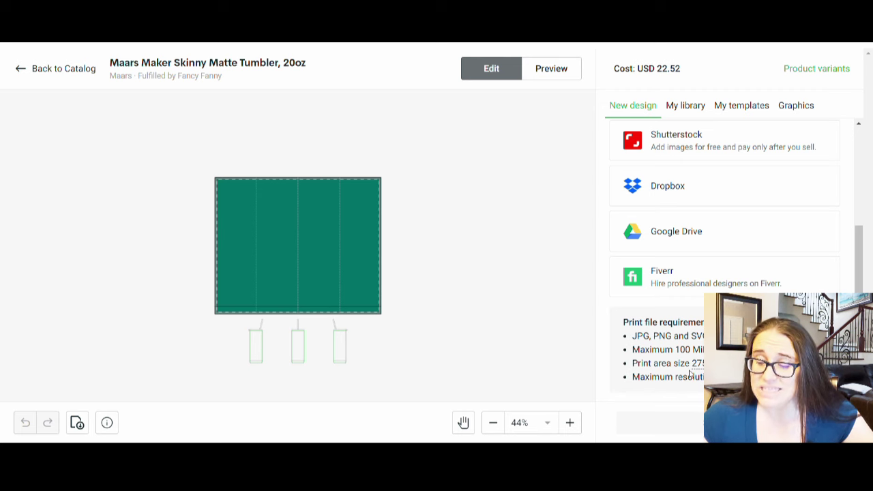
mouse_move(696, 372)
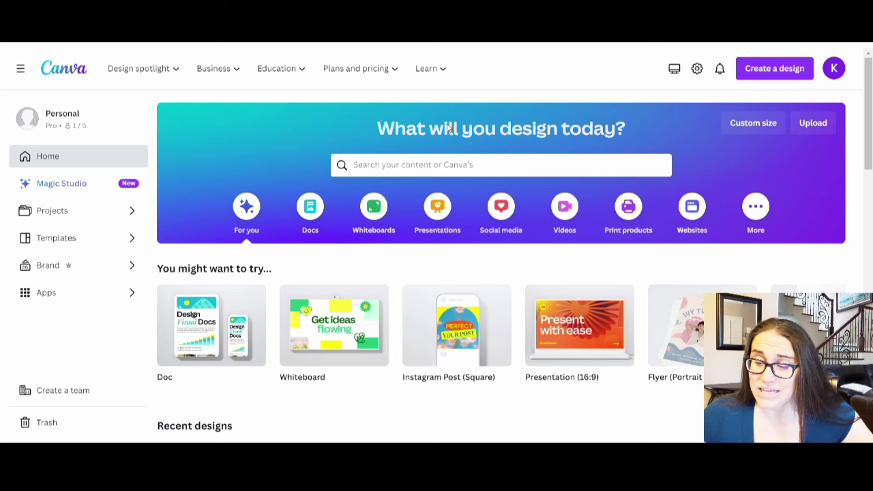
Step: Switch to Canva and create a new custom-size design 2757 px wide and 2267 px high
left_click(739, 127)
left_click(612, 178)
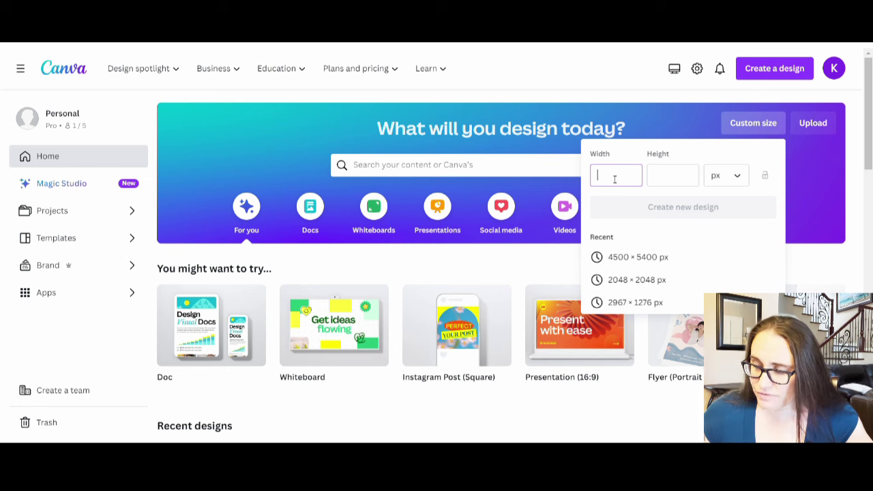
type("2757")
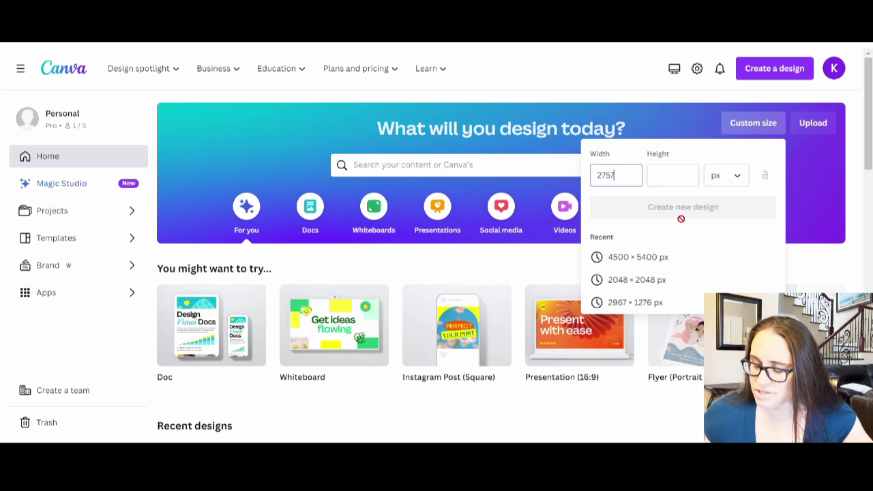
left_click(667, 185)
type("2267")
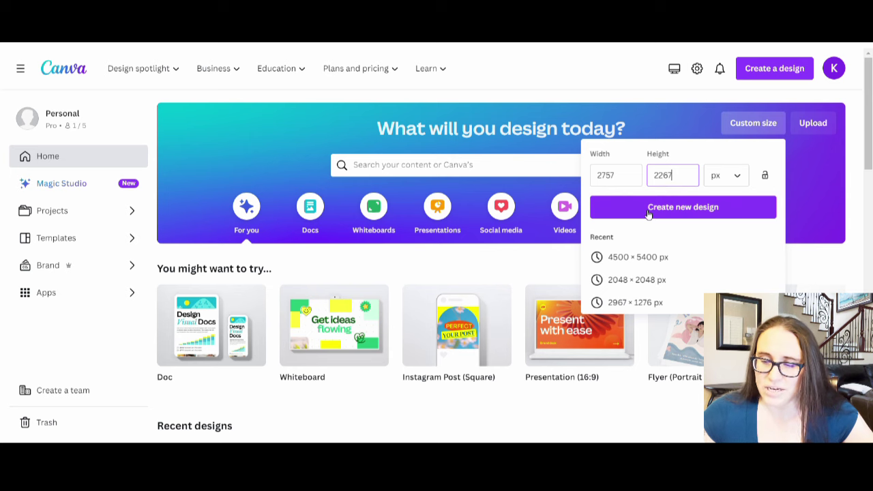
left_click(644, 211)
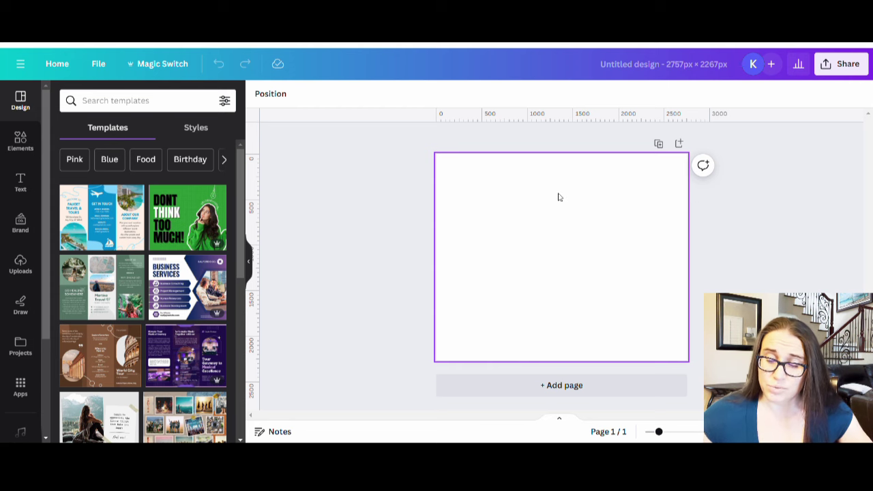
Step: Add a text box with a sample first name to the middle of the blank page
left_click(549, 281)
key("t")
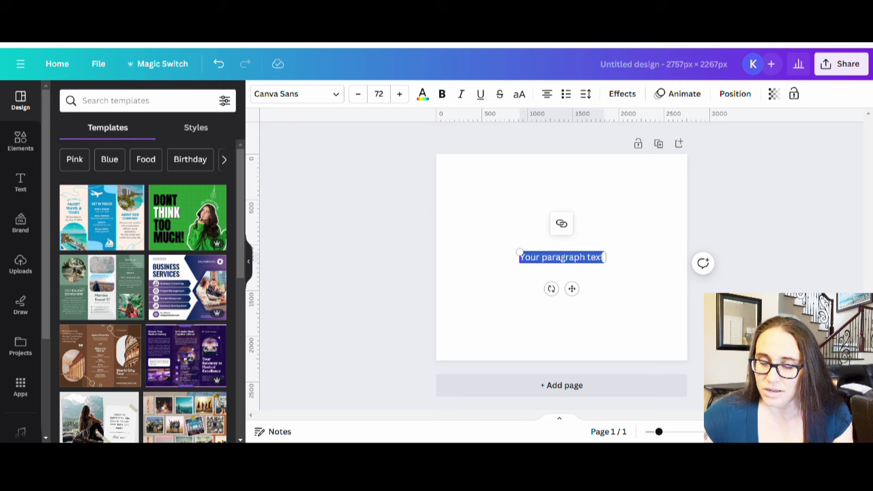
type("Sophia")
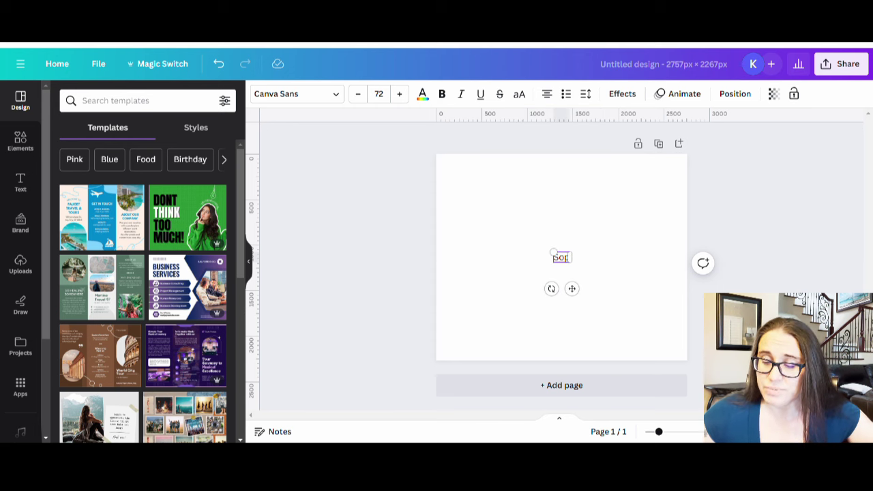
left_click(652, 247)
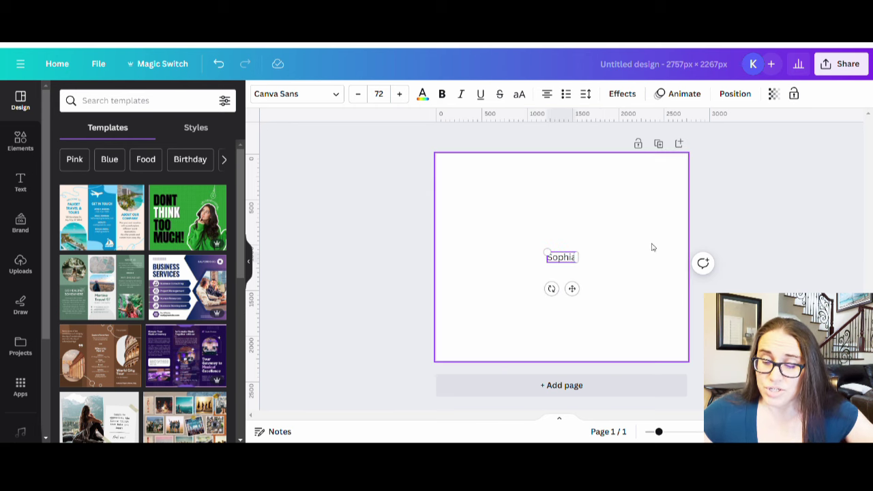
Step: Enlarge the sample name to font size 368 and position it around the middle of the page
left_click(572, 259)
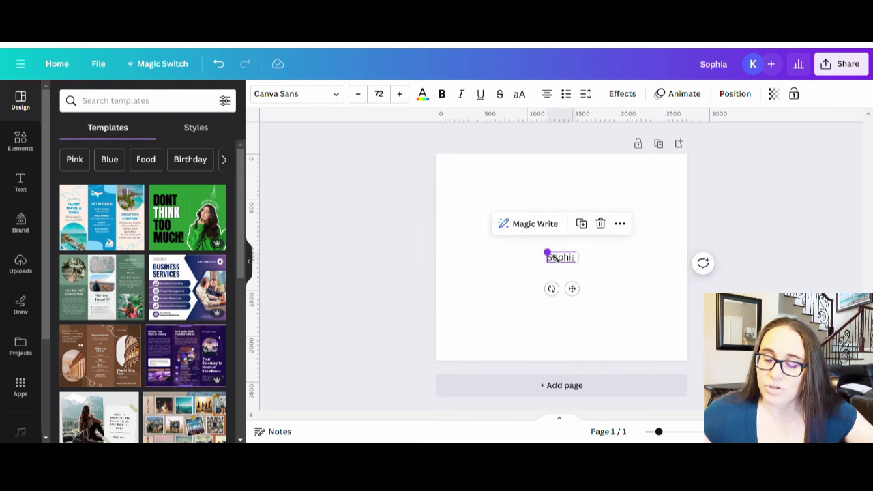
left_click_drag(546, 252, 480, 227)
left_click_drag(585, 269, 611, 314)
left_click(573, 315)
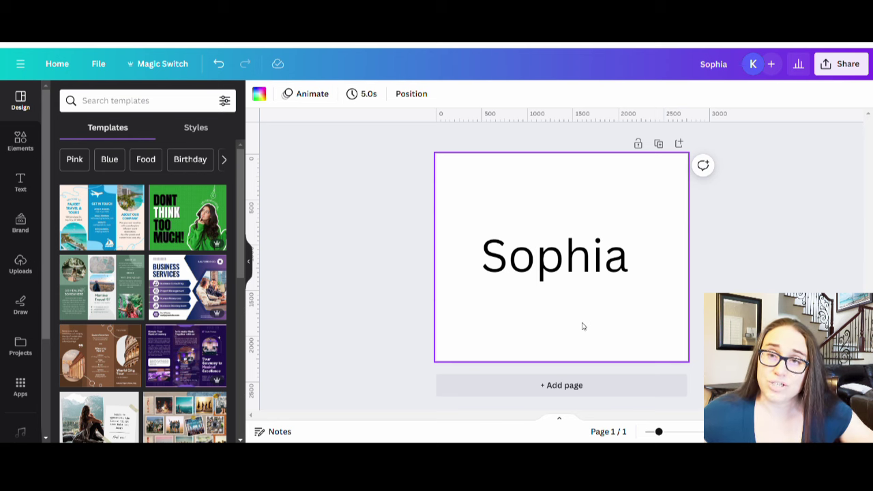
Step: Change the sample name's font to Lucky Regular, searching the fonts for "lucky"
left_click(570, 258)
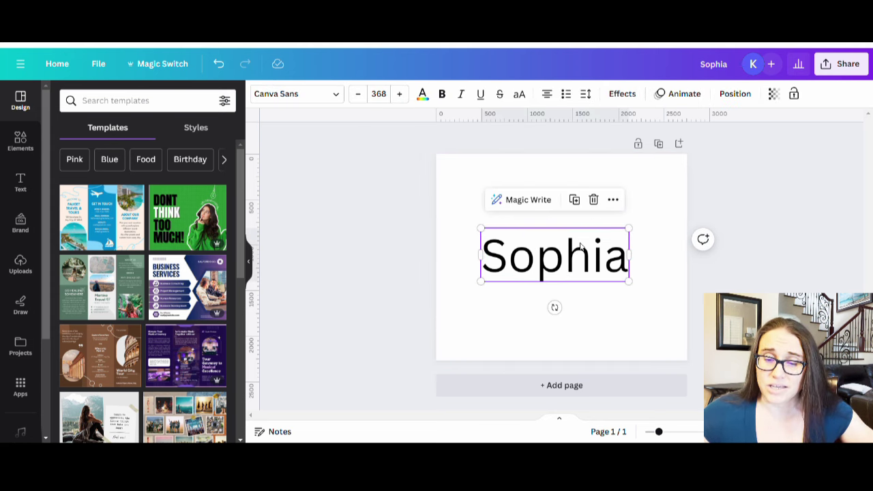
left_click(332, 97)
left_click(170, 127)
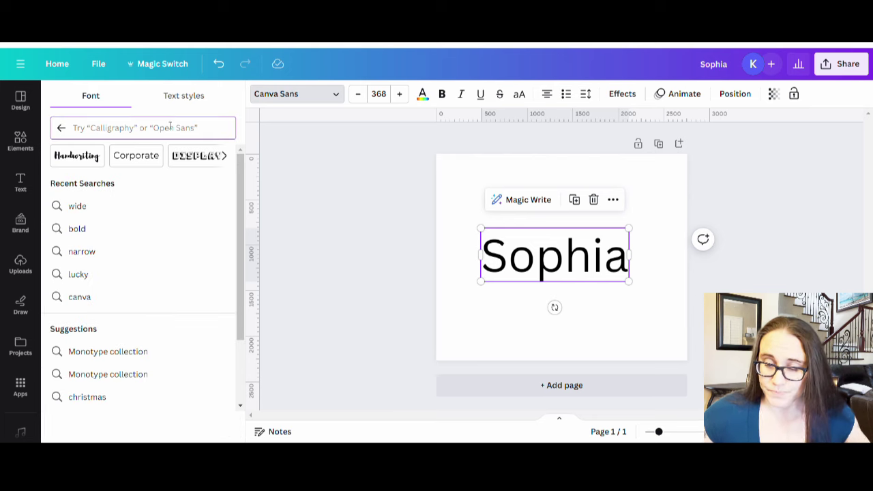
type("lus")
type("cky")
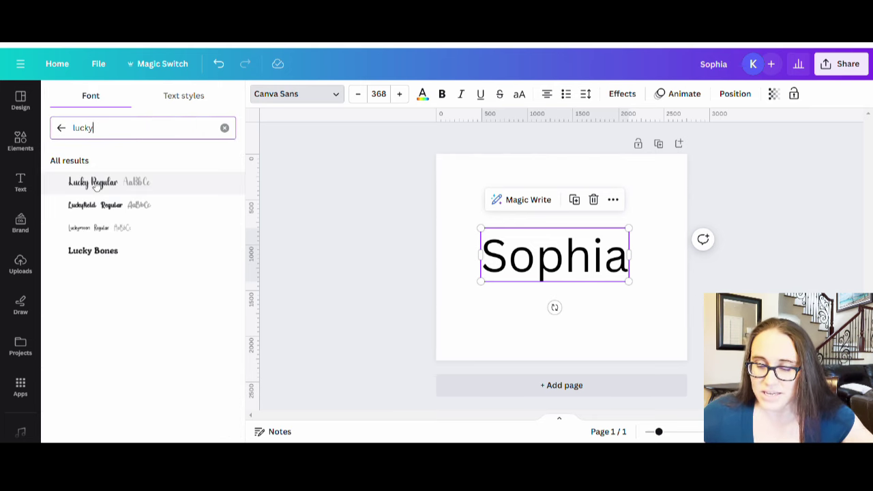
left_click(93, 183)
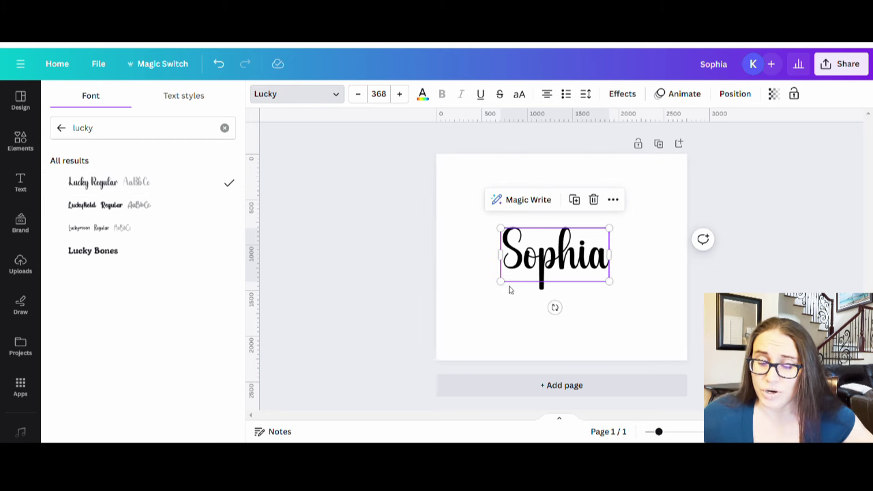
Step: Enlarge the sample name to font size 429 and shift it toward the page's left half
left_click(422, 275)
left_click(626, 276)
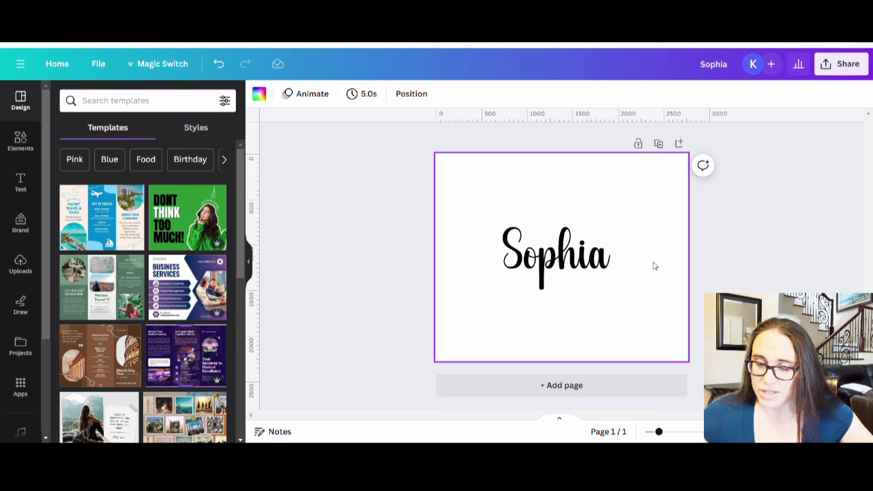
mouse_move(585, 270)
left_mouse_down()
mouse_move(554, 253)
mouse_move(546, 264)
mouse_move(581, 289)
mouse_move(589, 282)
left_mouse_up()
left_click(597, 310)
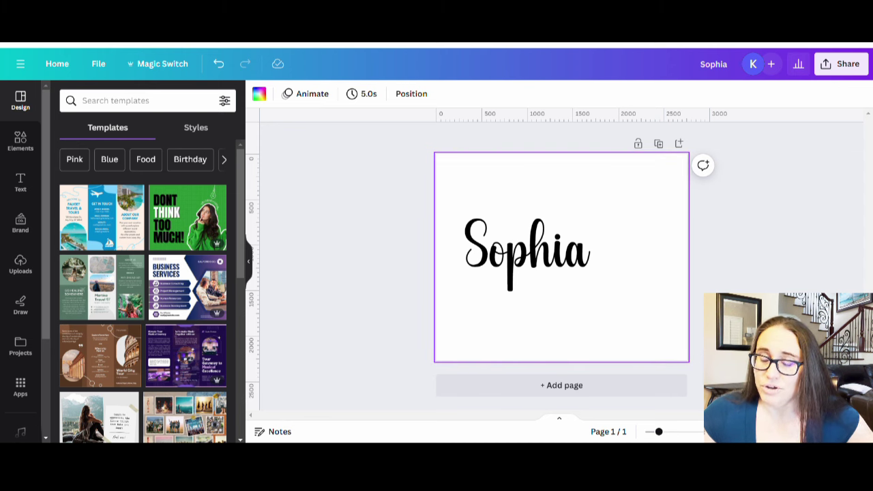
Step: Switch to Creative Fabrica, launch its Fontcloud tool and open the glyph overview of the uploaded Lucky font
key("ctrl+Tab")
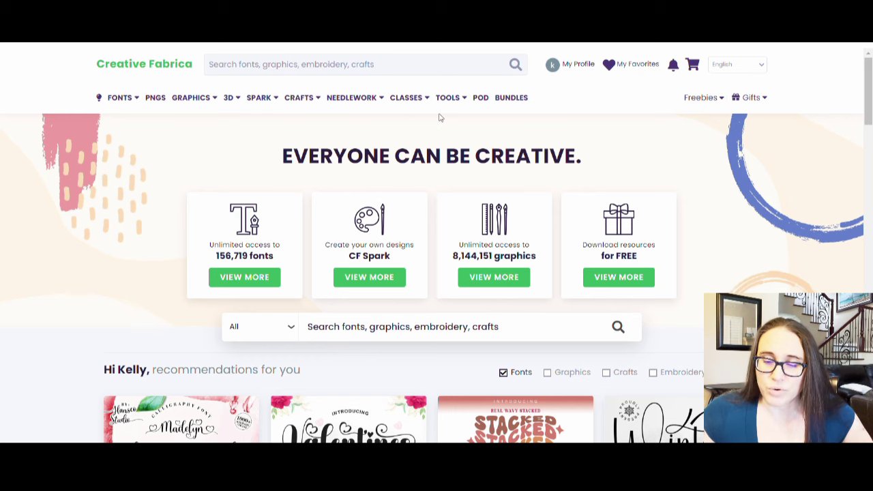
mouse_move(456, 109)
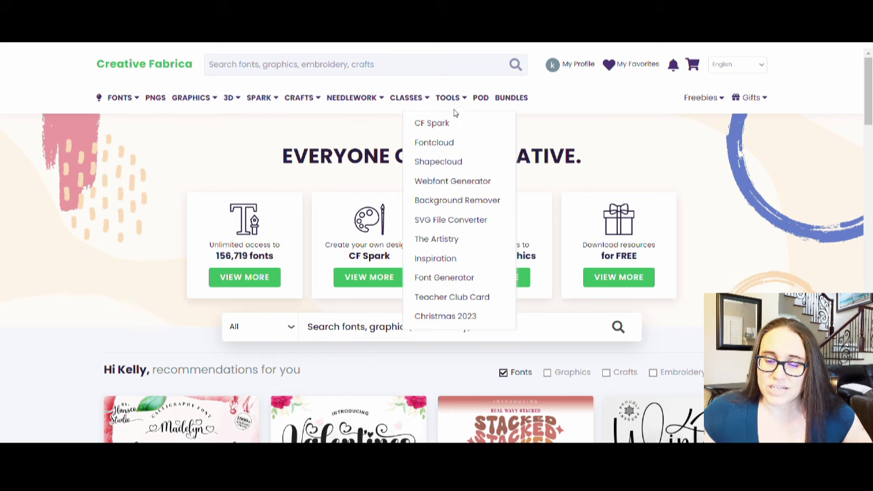
left_click(439, 145)
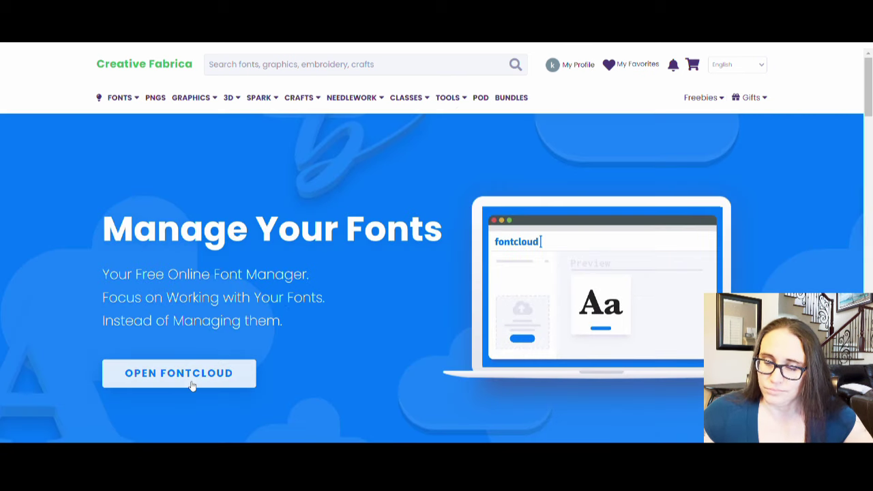
left_click(192, 386)
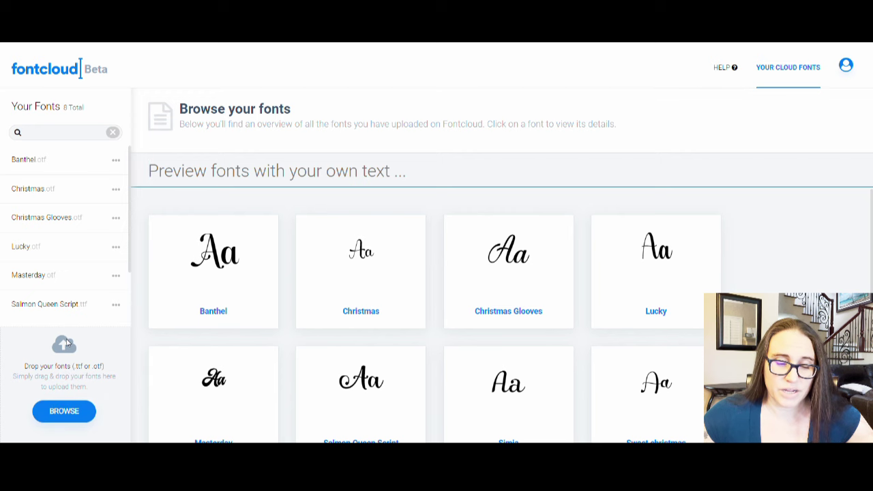
left_click(28, 247)
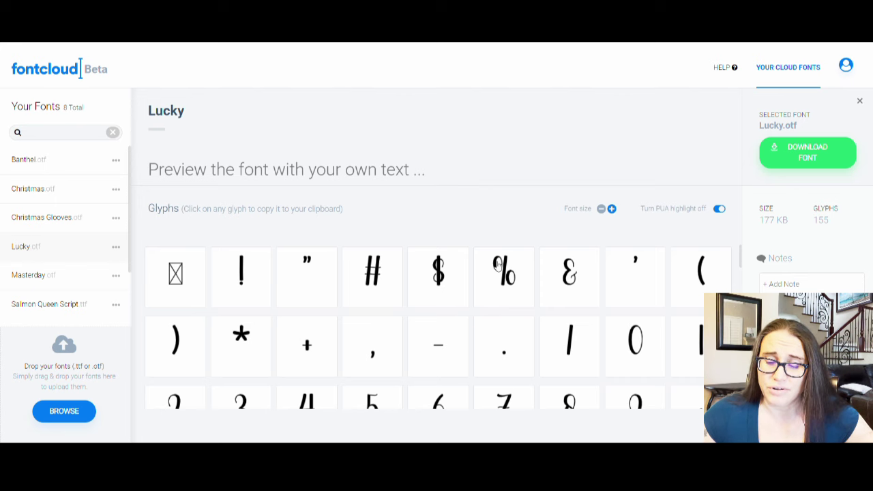
Step: Browse the Lucky font's glyphs and copy the lowercase a with the trailing swash to the clipboard
scroll(616, 317, "down", 3)
scroll(571, 311, "down", 4)
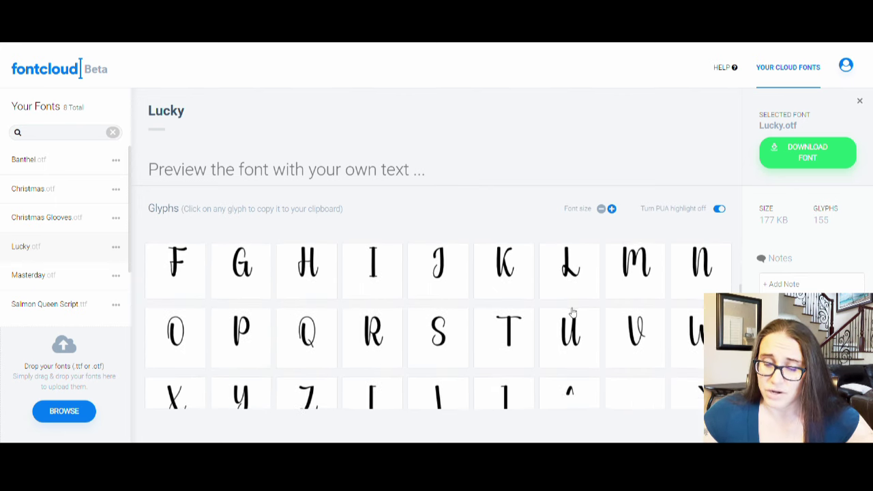
scroll(470, 318, "down", 3)
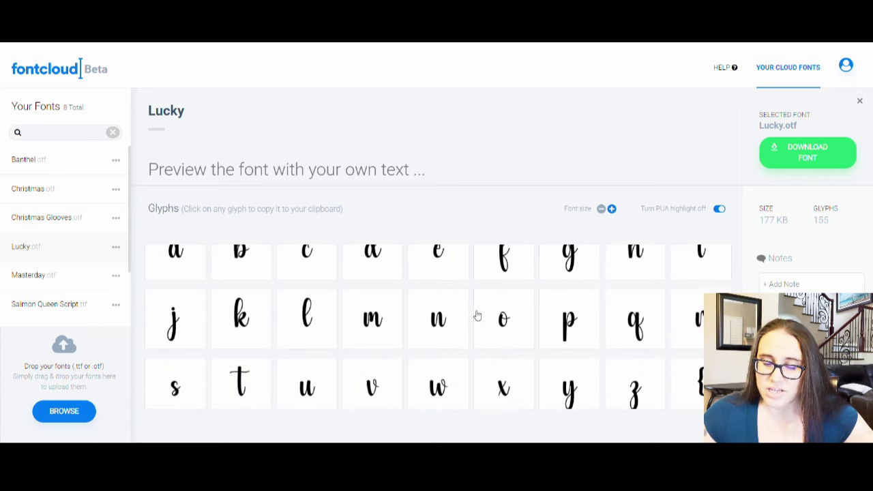
scroll(592, 315, "down", 3)
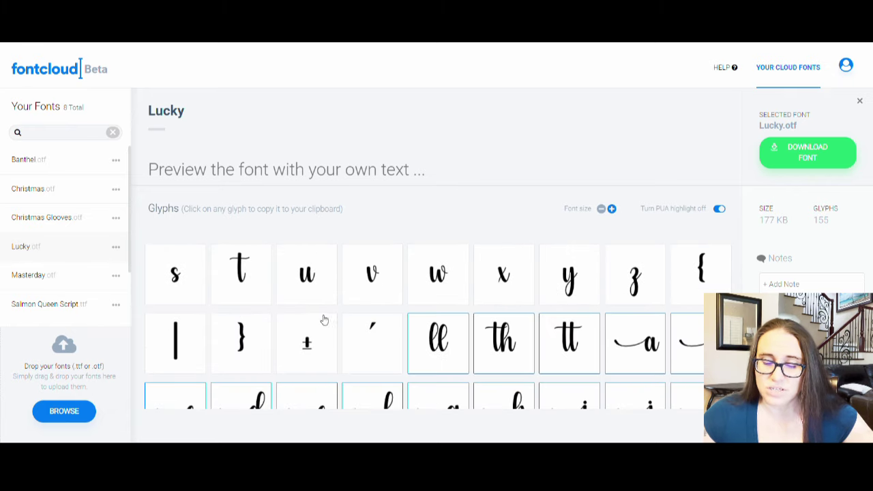
scroll(330, 361, "down", 2)
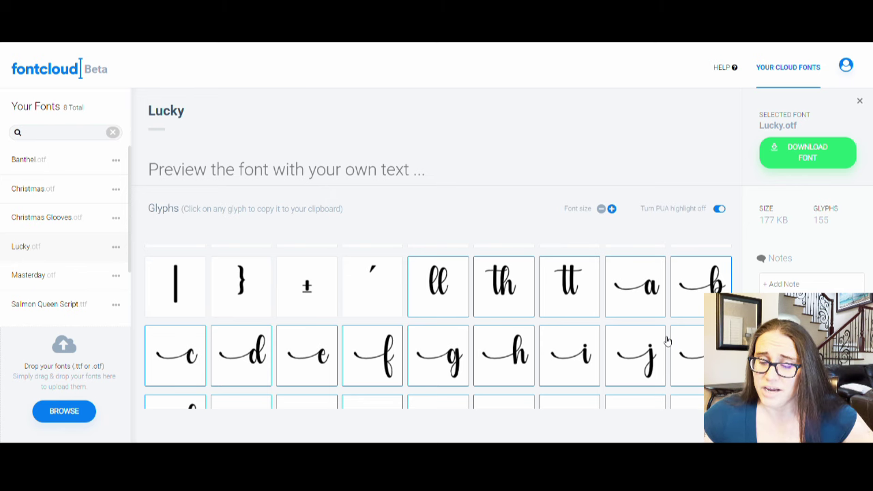
scroll(546, 323, "down", 1)
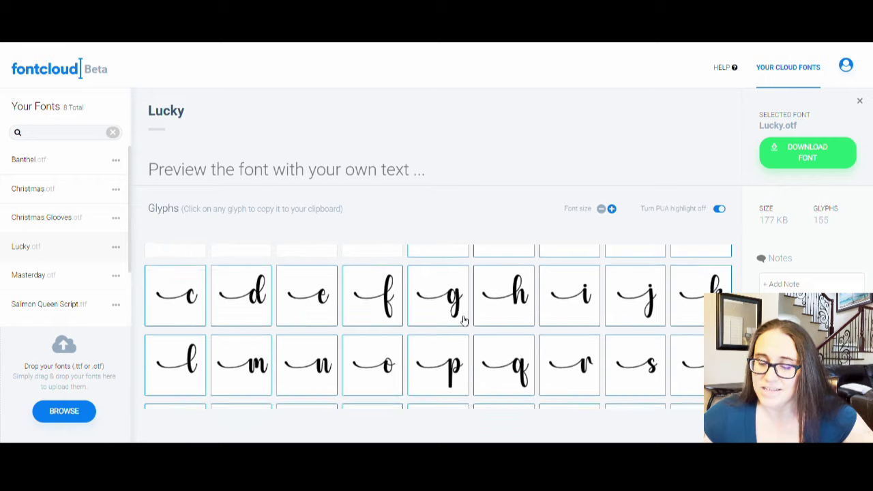
scroll(380, 334, "down", 2)
scroll(674, 341, "down", 2)
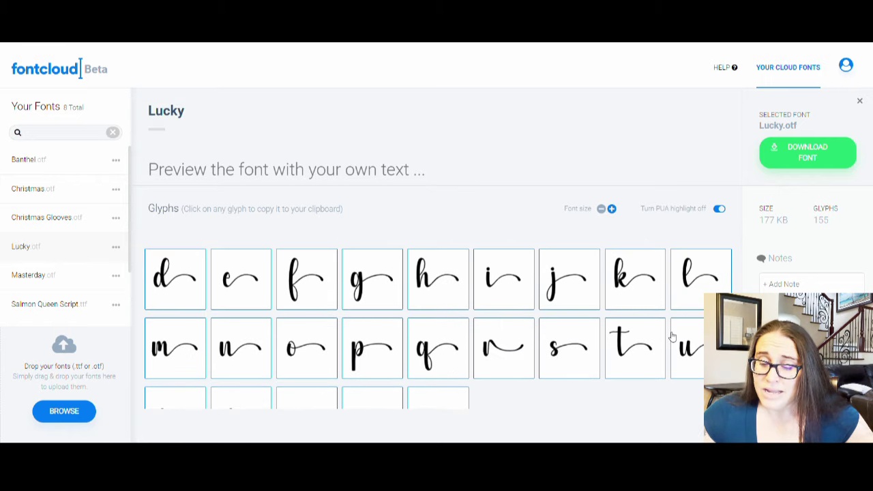
scroll(293, 327, "down", 1)
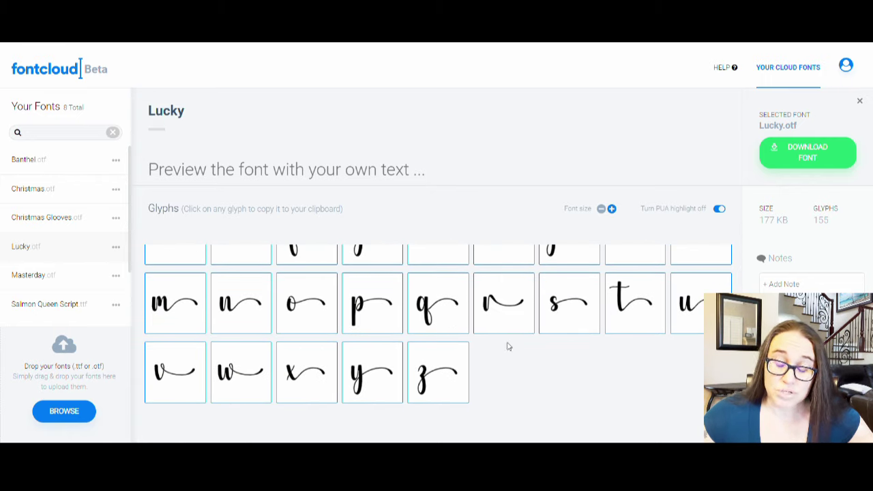
scroll(507, 347, "up", 2)
scroll(446, 356, "up", 1)
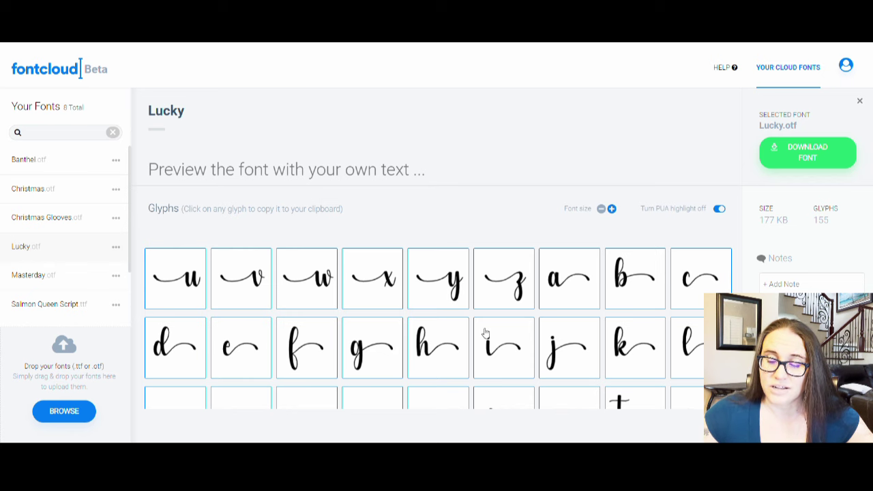
left_click(573, 289)
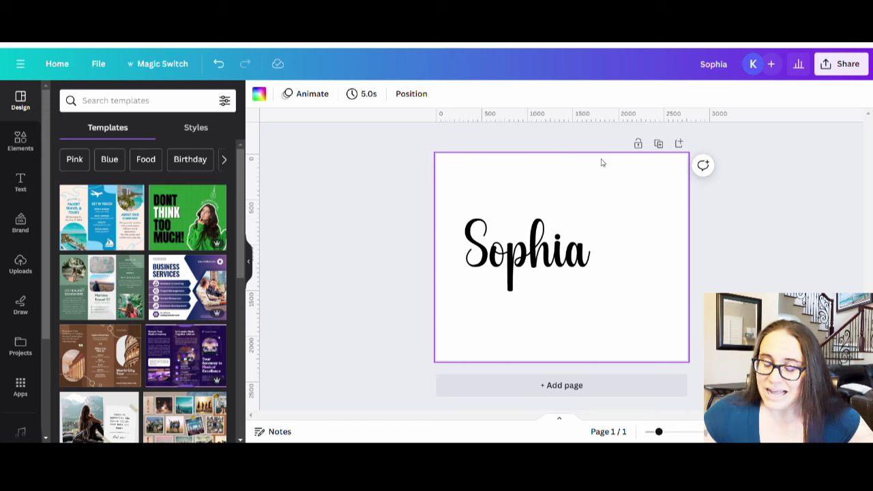
Step: In Canva, replace the sample name's final a with the copied swash glyph and move the name toward the page centre
left_click(581, 262)
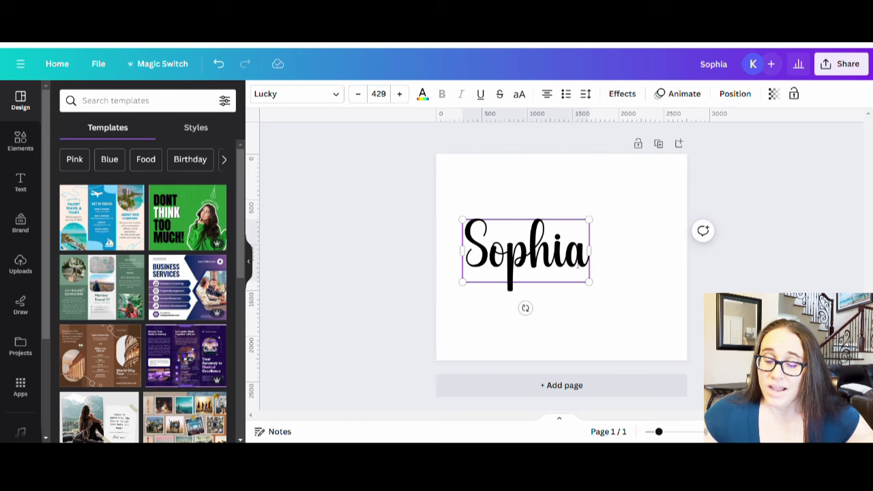
left_click_drag(578, 264, 567, 264)
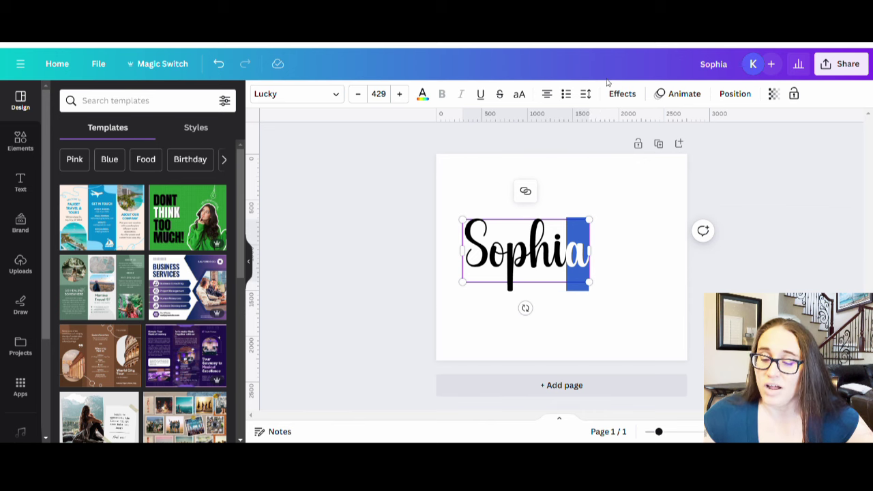
key("ctrl+v")
left_click(603, 305)
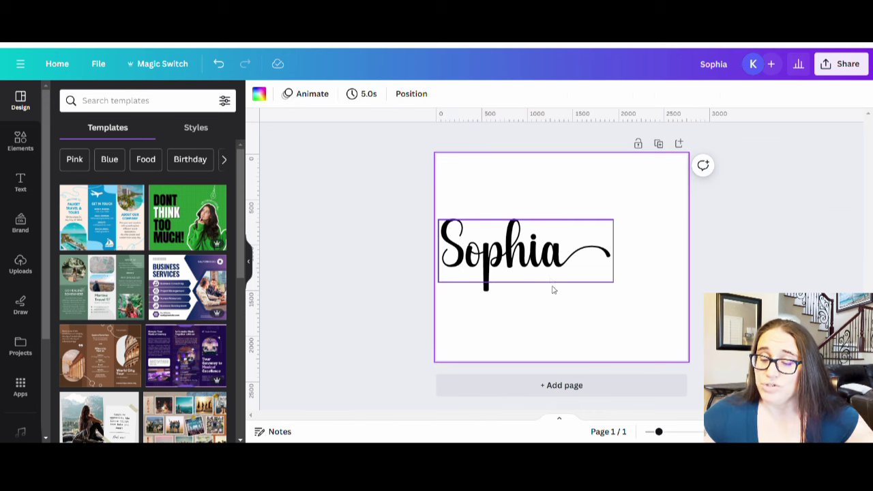
left_click_drag(550, 279, 577, 279)
left_click(598, 314)
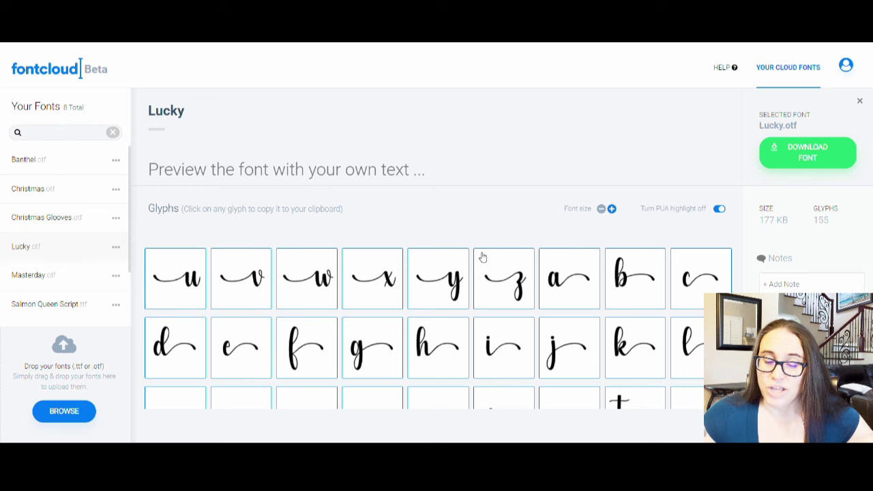
Step: Return to Fontcloud and examine Lucky's capitals, plain lowercase letters, ligatures and the leading and trailing swash glyphs
scroll(364, 339, "down", 5)
scroll(364, 338, "up", 1)
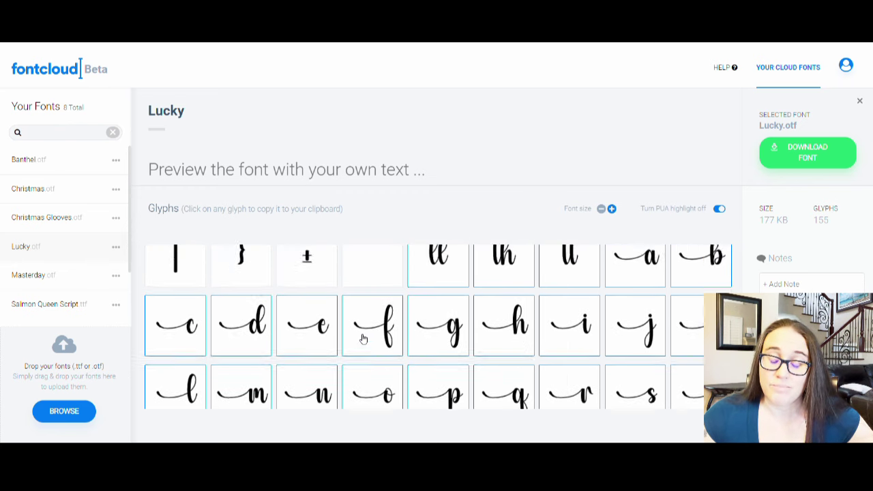
scroll(363, 339, "up", 5)
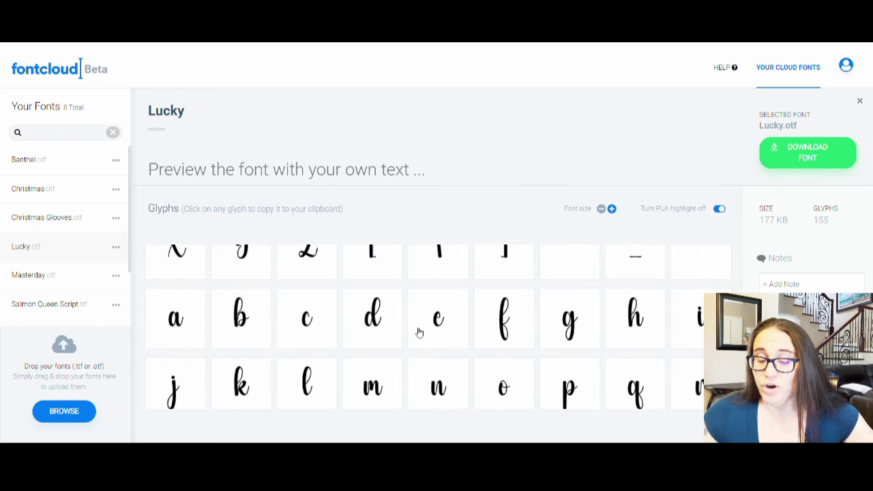
scroll(409, 324, "up", 2)
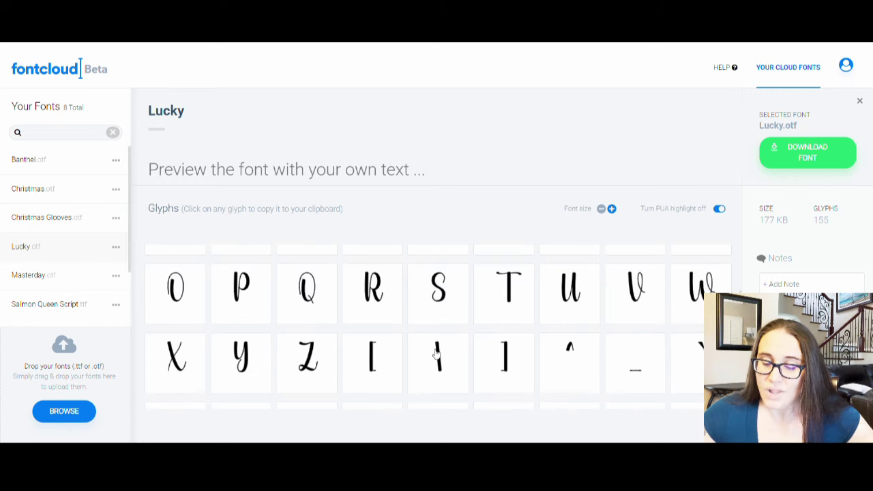
scroll(436, 353, "up", 3)
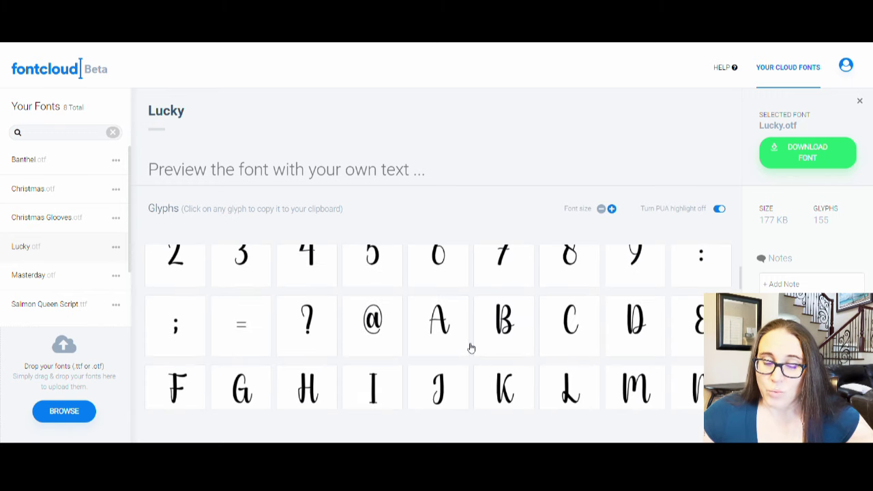
scroll(470, 344, "down", 10)
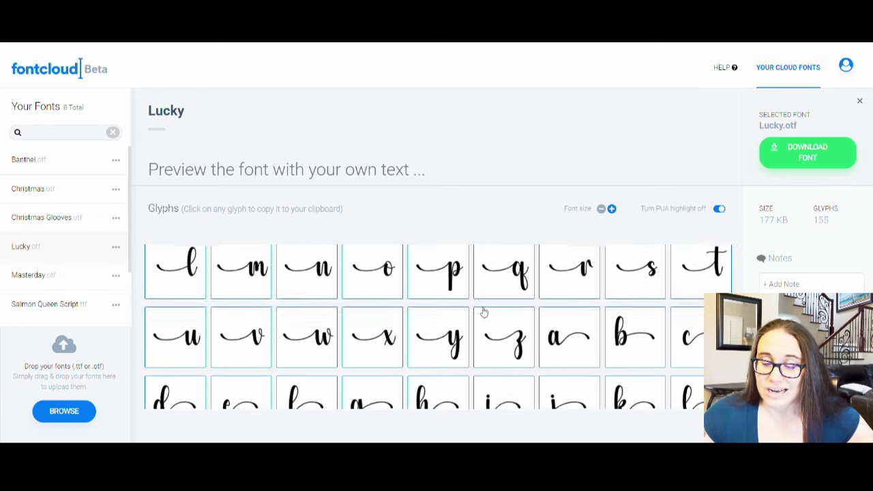
scroll(382, 331, "up", 3)
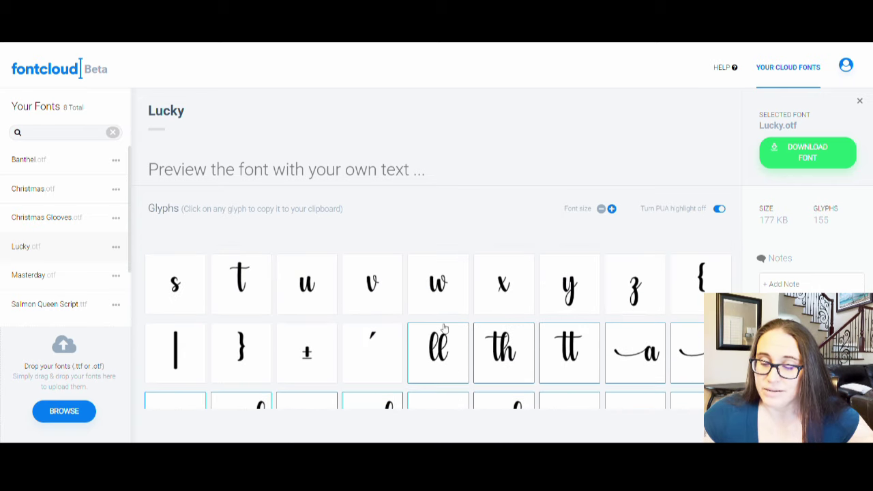
scroll(443, 329, "down", 6)
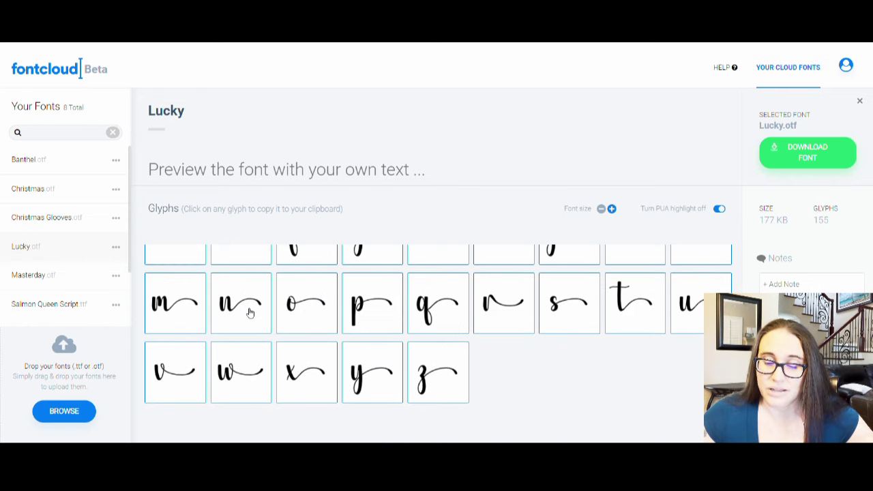
scroll(546, 326, "up", 5)
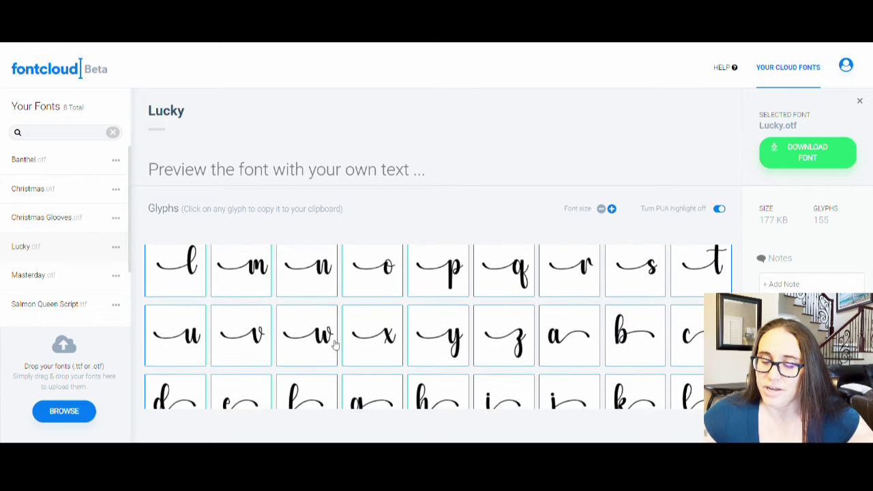
scroll(334, 345, "up", 1)
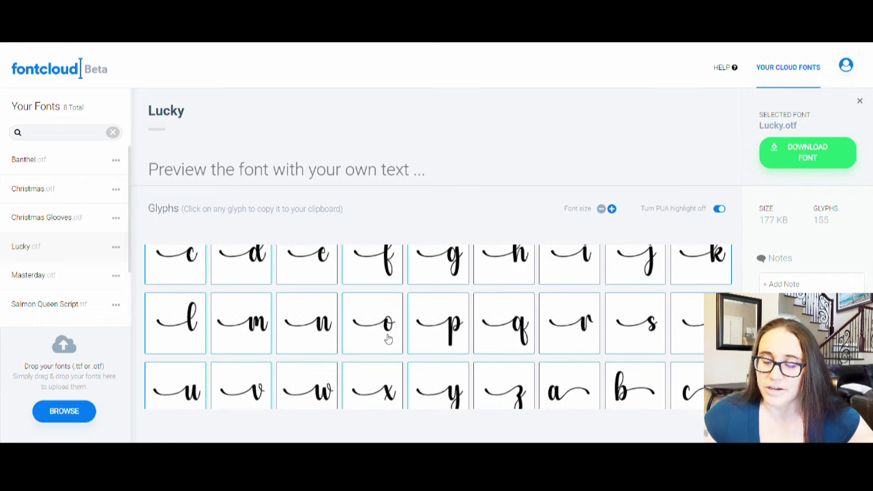
Step: Try Fontcloud's leading-swash lowercase s in place of the capital S in the Canva name, and undo the replacement
left_click(635, 332)
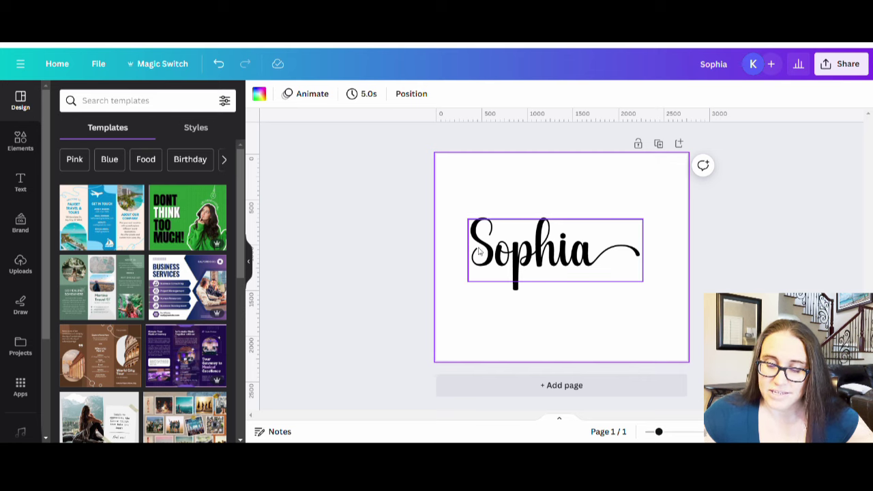
left_click(495, 255)
left_click_drag(492, 257, 479, 258)
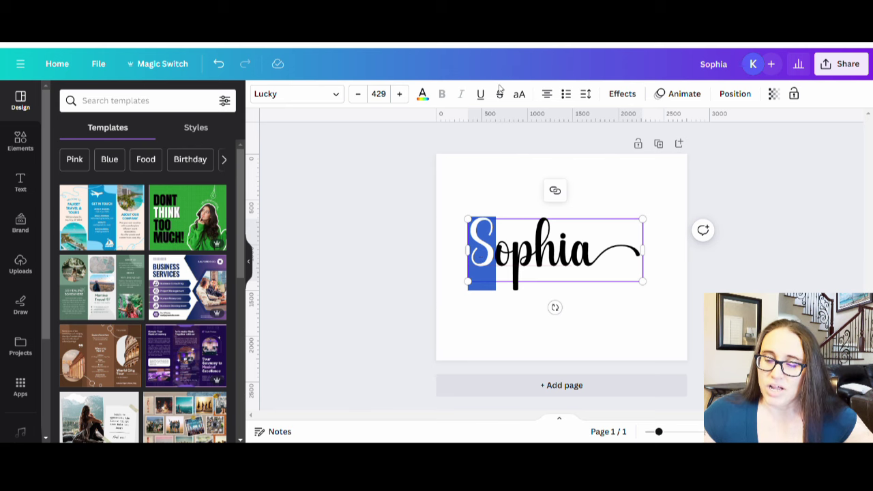
key("ctrl+v")
left_click(611, 312)
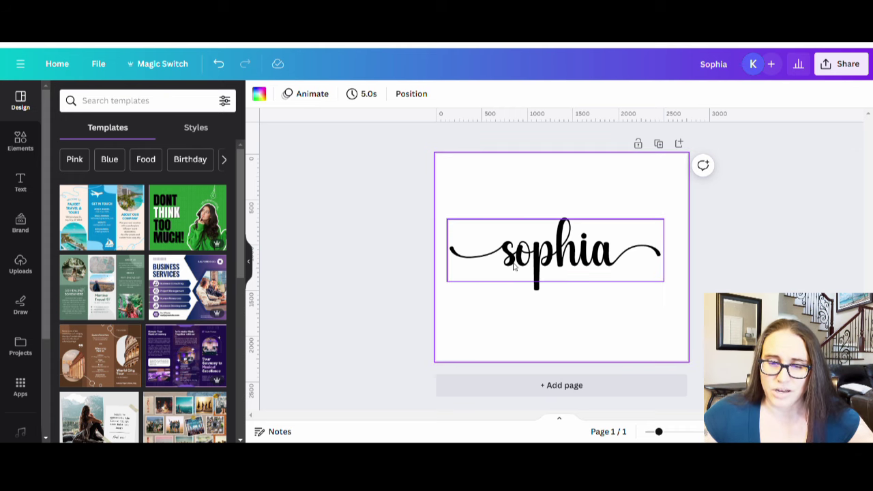
left_click(218, 64)
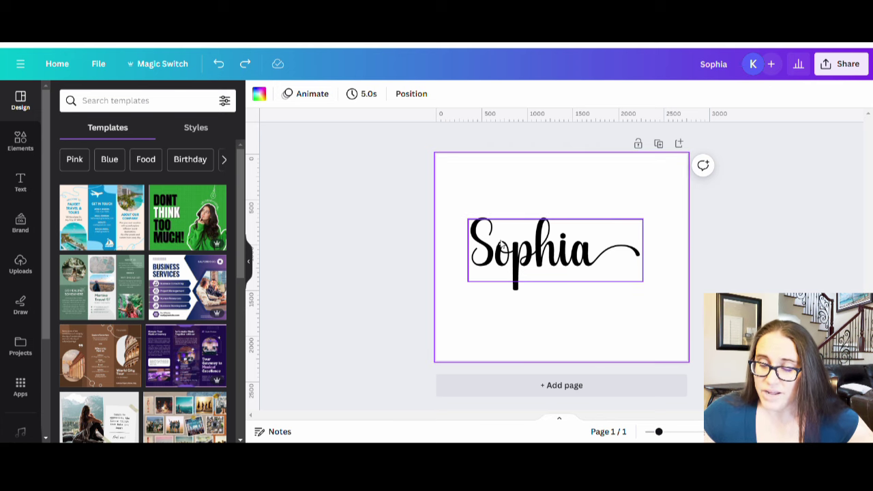
Step: Rotate the name so it reads vertically from bottom to top and centre it on the page
left_click(520, 252)
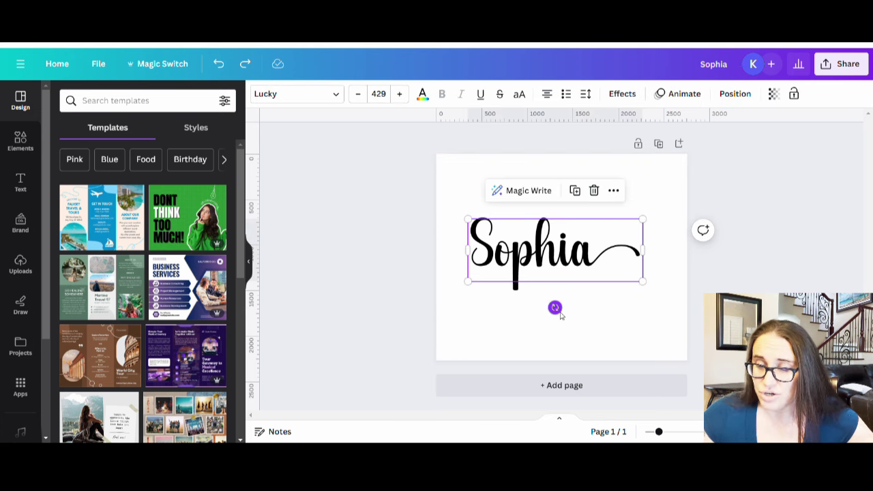
left_click_drag(555, 307, 609, 250)
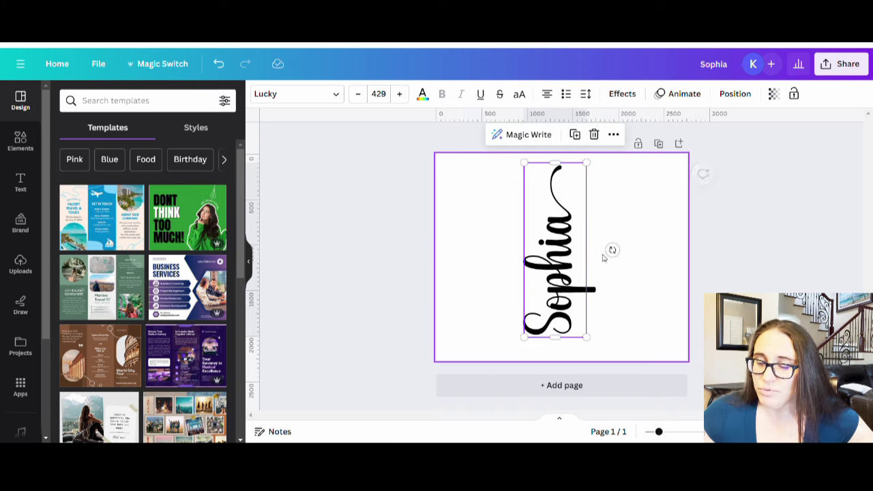
left_click(627, 293)
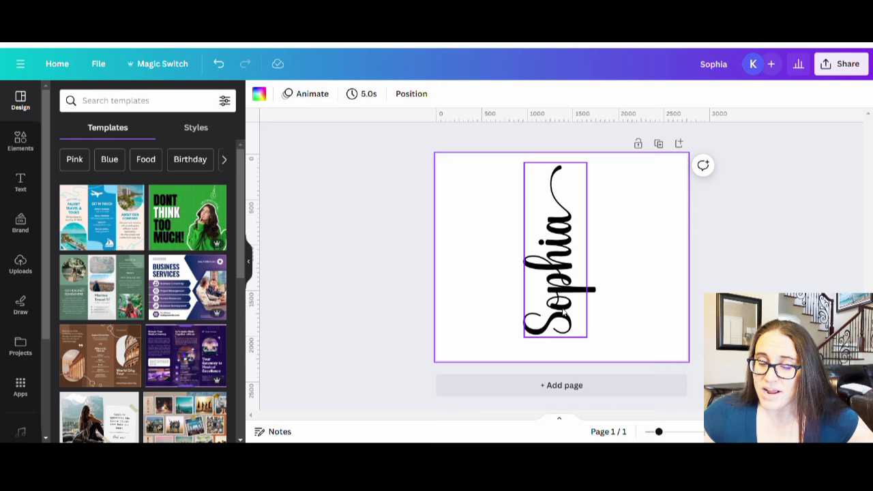
left_click_drag(563, 311, 575, 329)
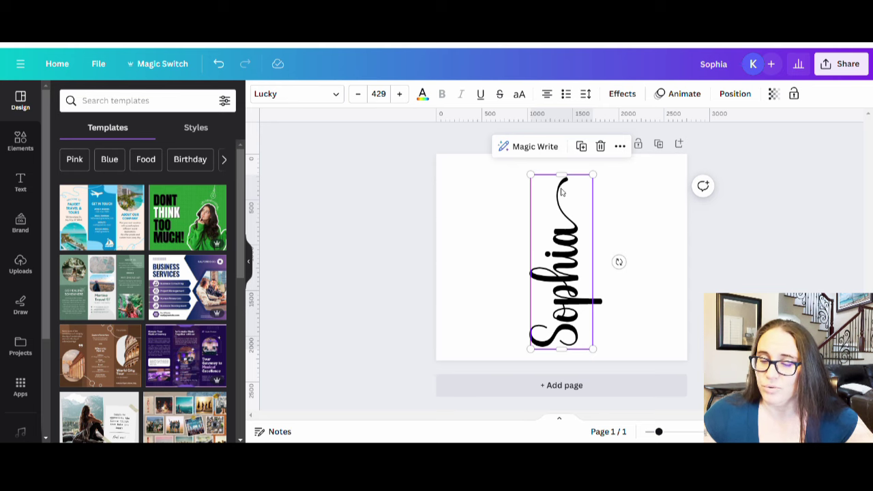
left_click(643, 279)
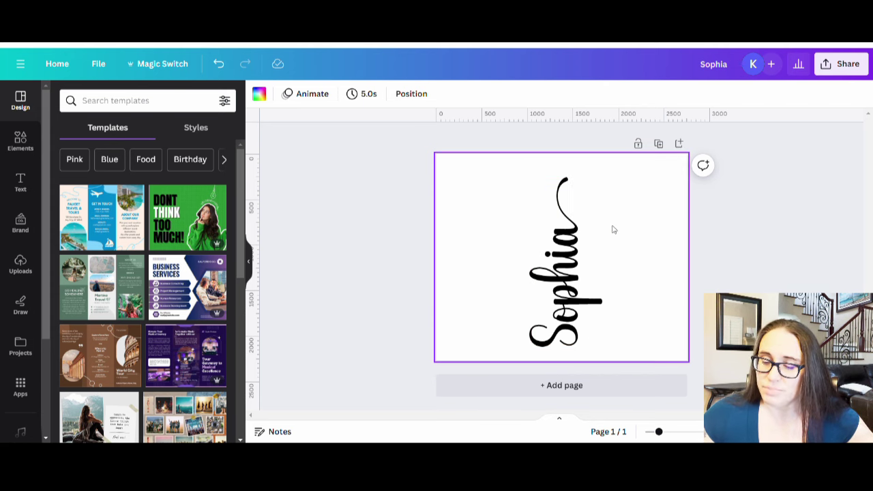
Step: Duplicate the page and give the copy a dark gray background
left_click(659, 144)
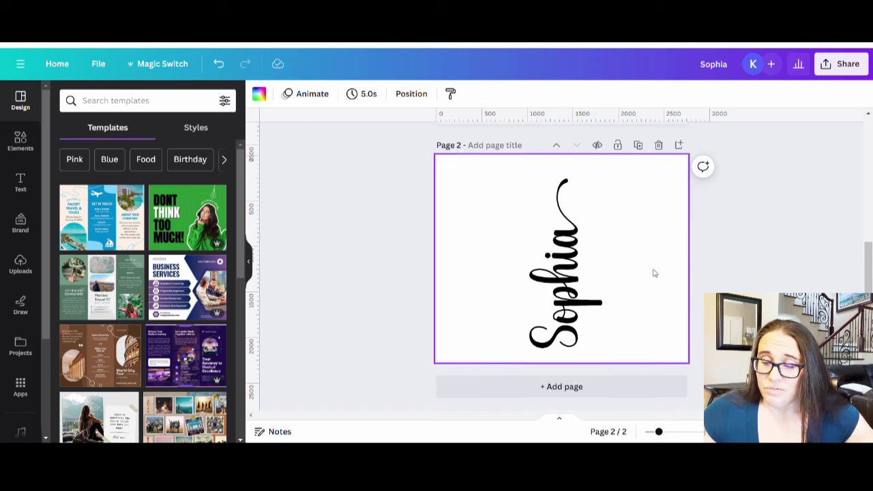
scroll(637, 259, "up", 3)
scroll(622, 258, "down", 3)
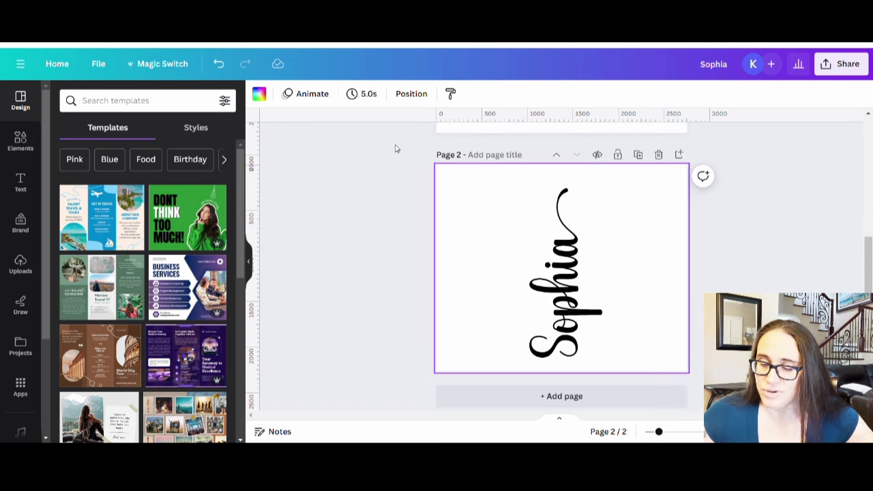
left_click(259, 93)
left_click(93, 317)
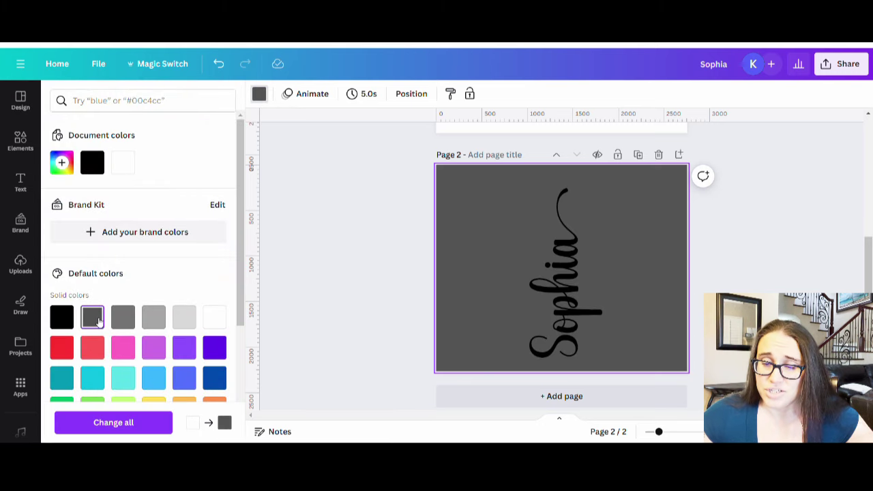
Step: Recolor the name on the dark gray page white
left_click(570, 325)
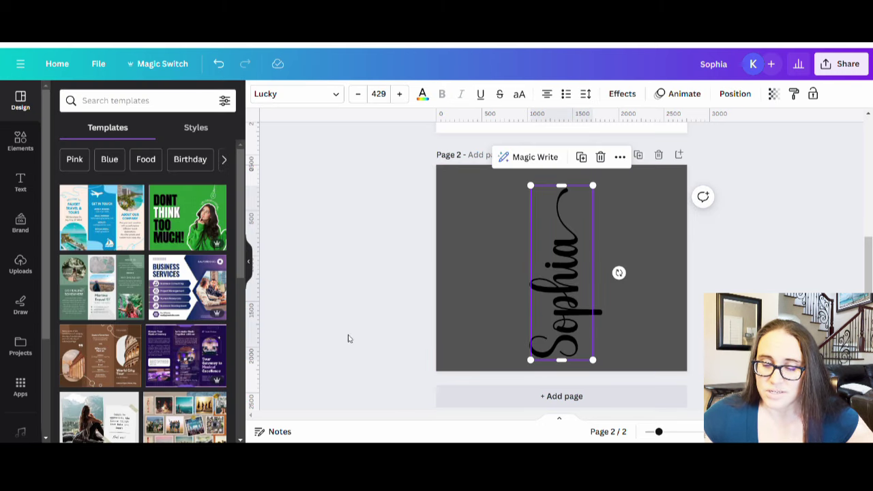
left_click(422, 94)
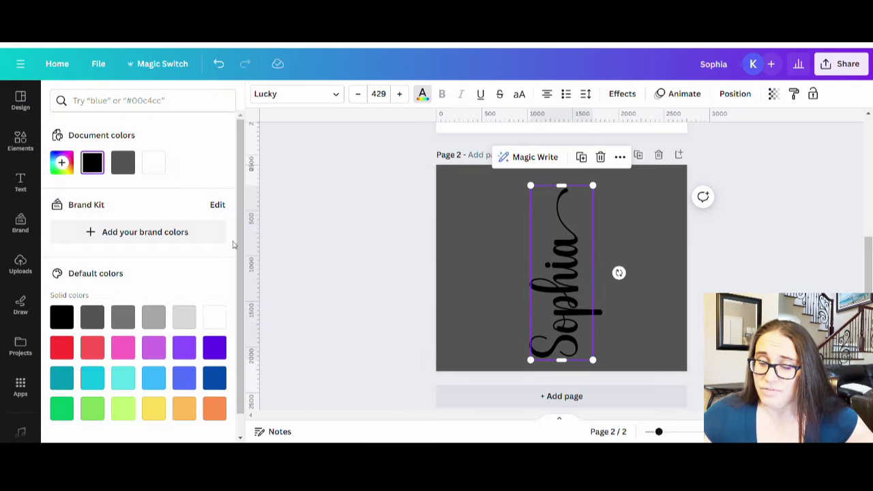
left_click(214, 315)
key("Escape")
left_click_drag(570, 309, 571, 309)
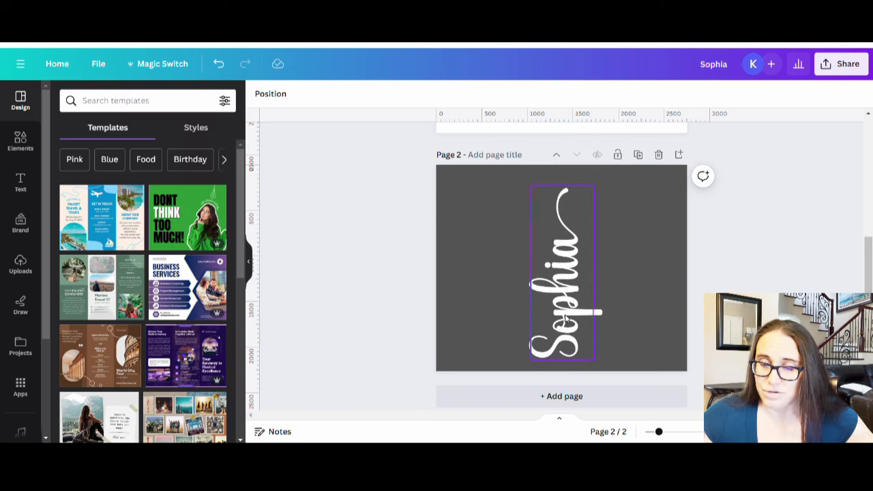
Step: Compare the black name on page 1 with the white name on the dark gray page 2
scroll(546, 263, "up", 3)
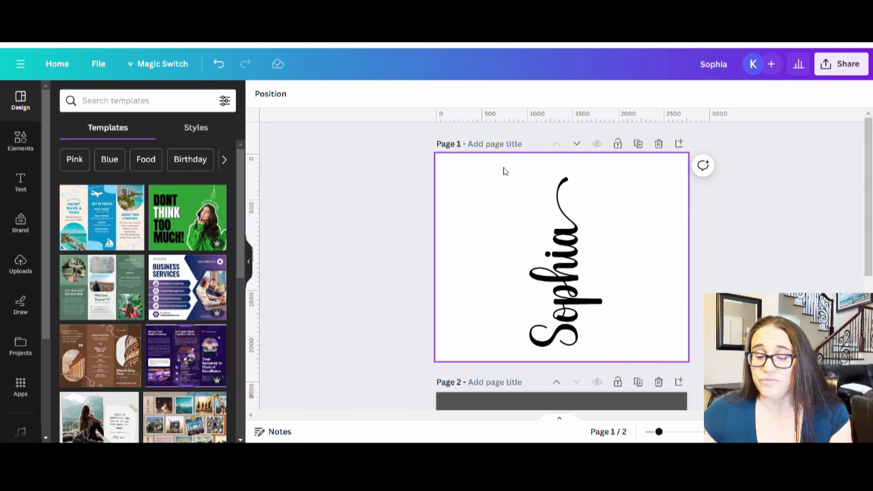
scroll(562, 235, "down", 3)
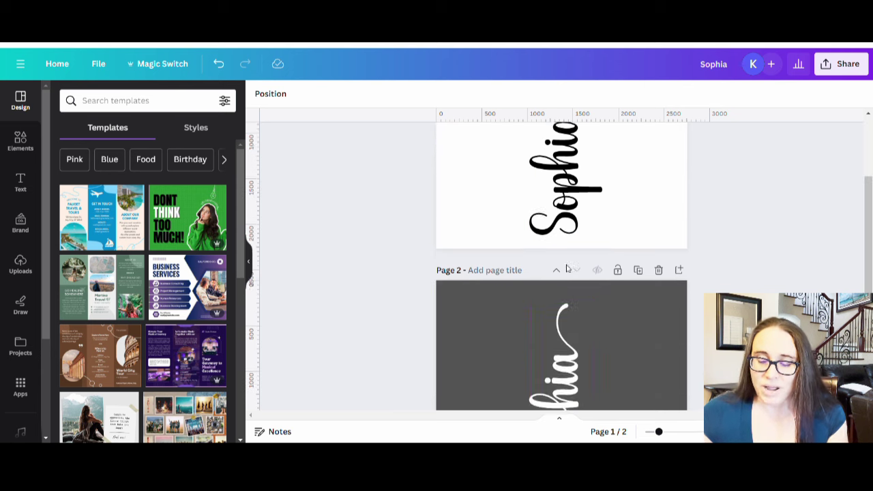
scroll(591, 376, "up", 1)
scroll(570, 353, "up", 2)
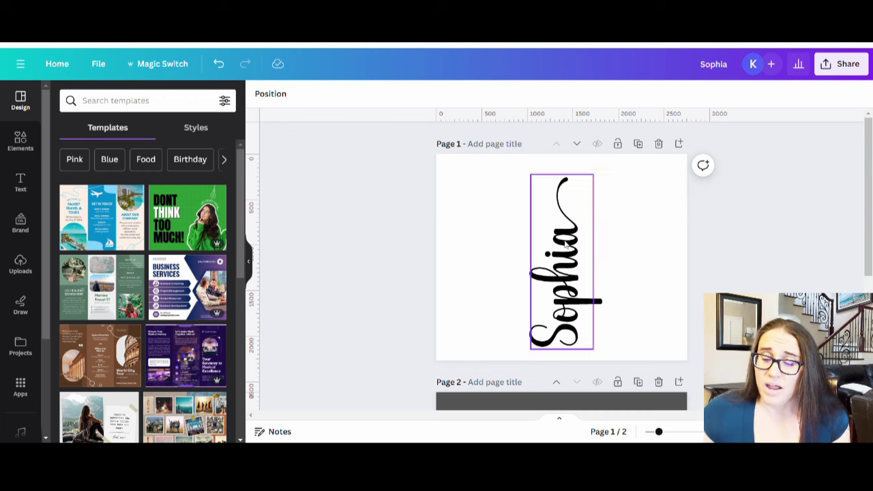
scroll(576, 251, "down", 3)
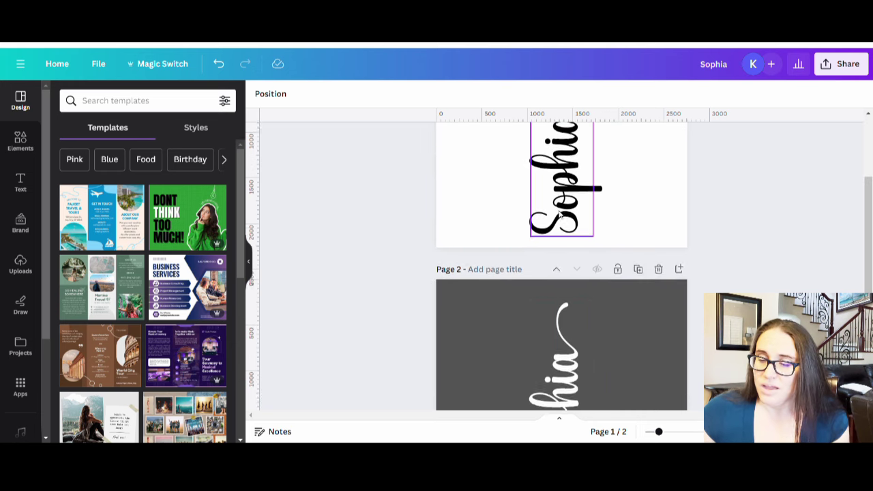
scroll(563, 184, "up", 3)
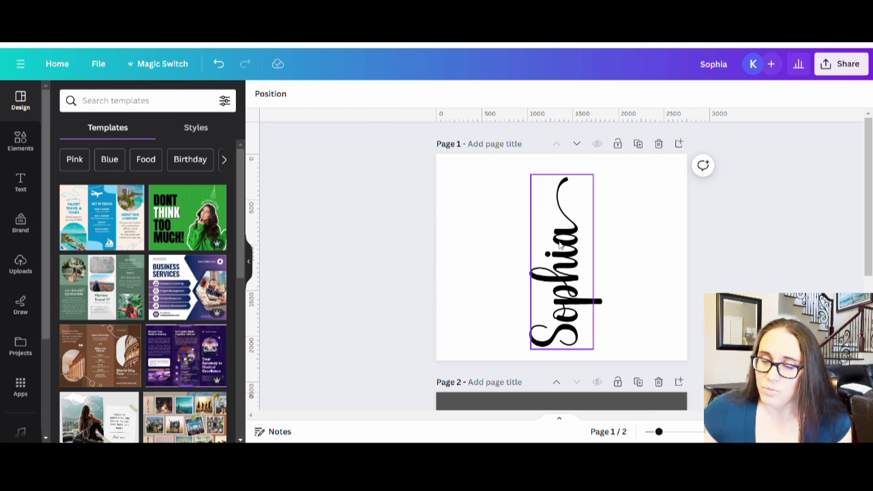
Step: Duplicate page 1, turn the copy's name nearly horizontal and replace it with a different sample first name
left_click(639, 145)
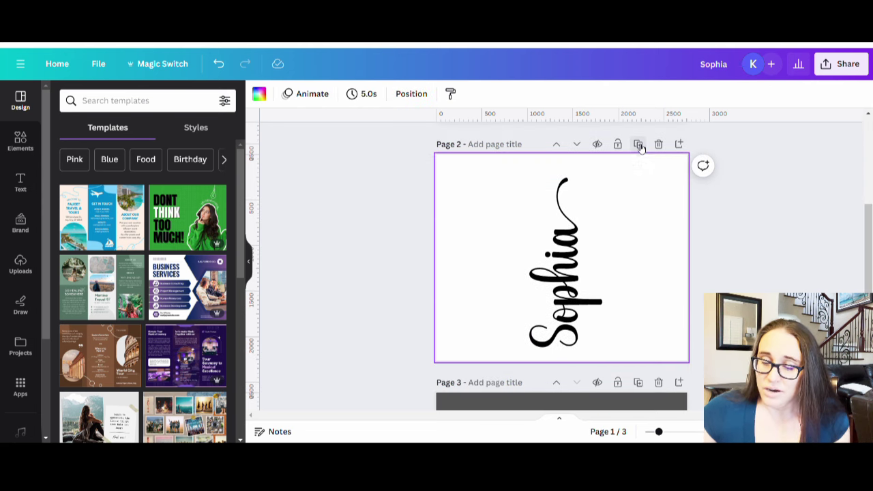
left_click(572, 310)
left_click_drag(580, 335, 558, 223)
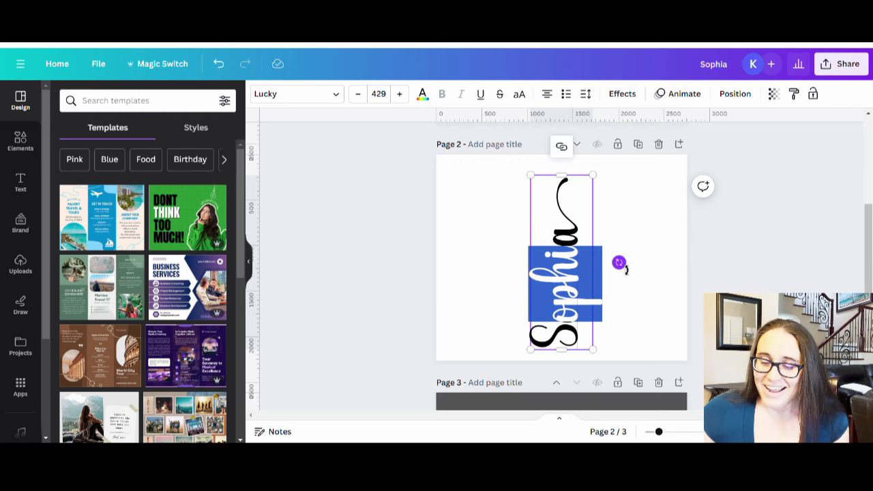
left_click_drag(618, 262, 574, 360)
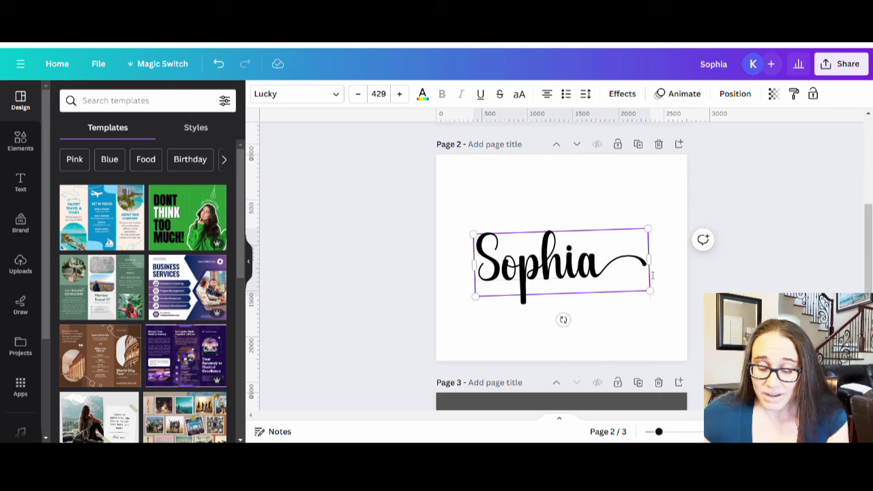
left_click_drag(648, 267, 480, 290)
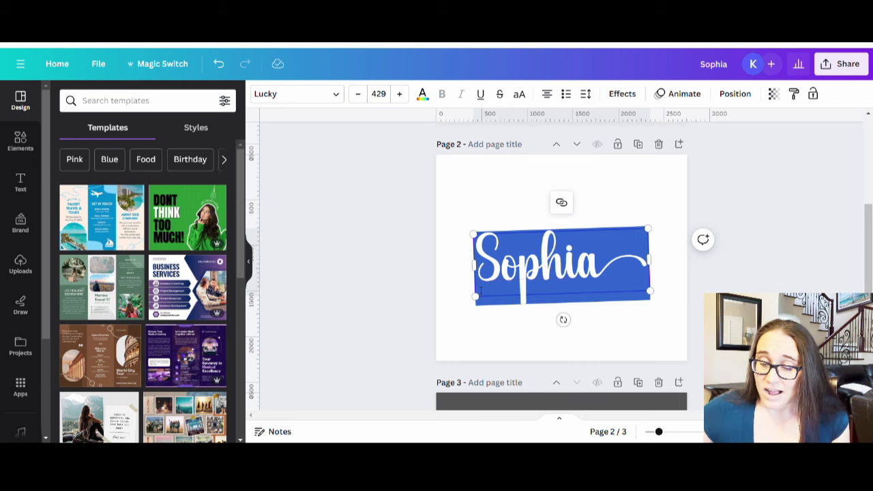
type("Kelly")
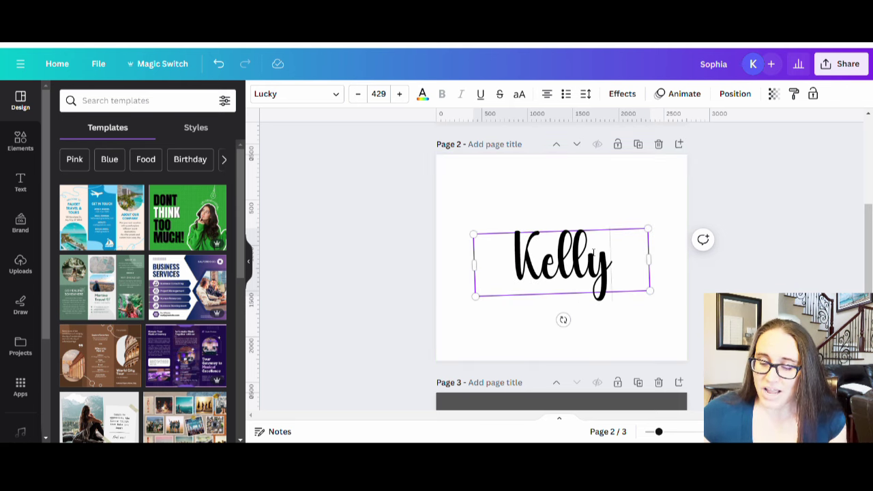
Step: Switch to Fontcloud and copy Lucky's lowercase y with the trailing swash to the clipboard
key("ctrl+Tab")
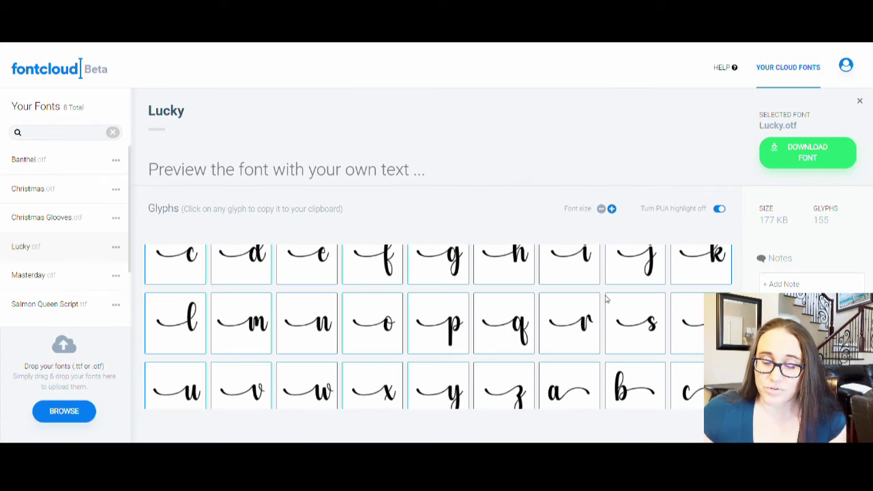
scroll(565, 269, "down", 1)
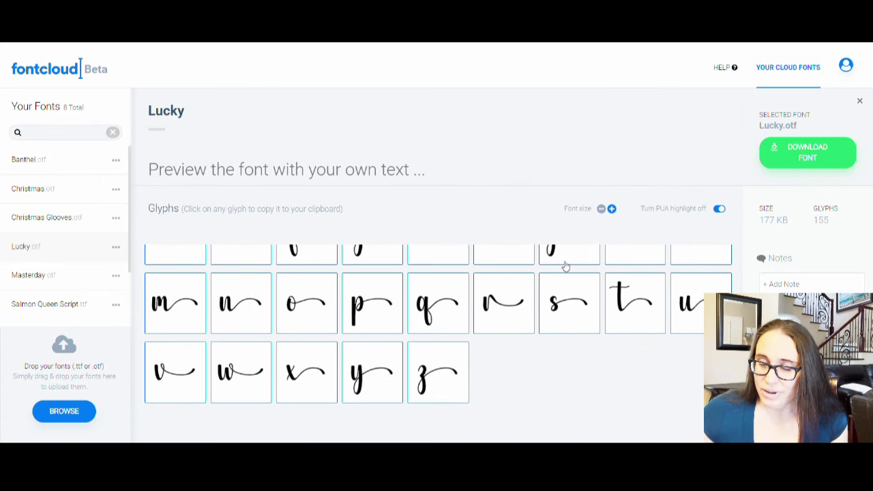
left_click(382, 376)
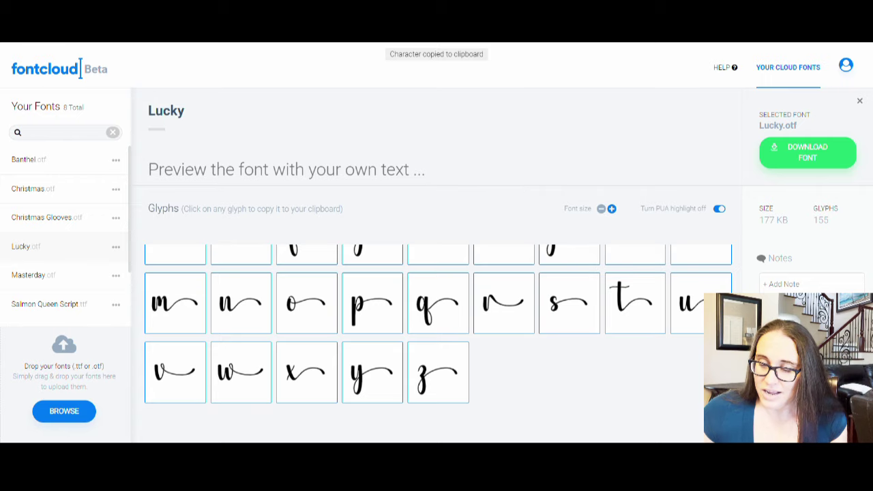
Step: Back in Canva, replace the final y of the name on page 2 with the copied swash glyph
key("ctrl+Tab")
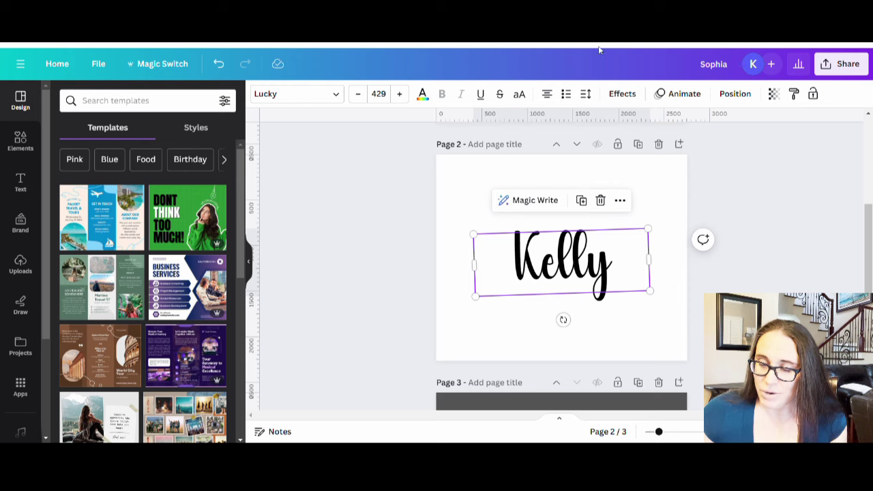
left_click(594, 270)
double_click(594, 271)
left_click(594, 270)
double_click(597, 271)
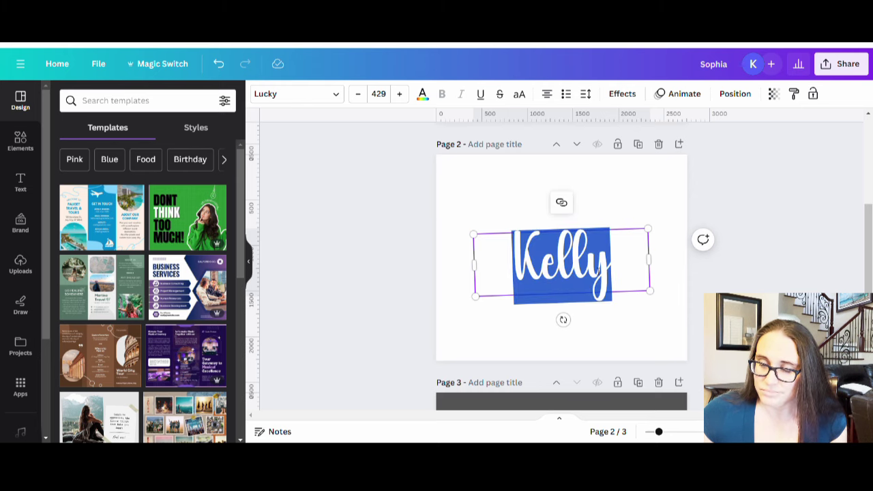
left_click(613, 272)
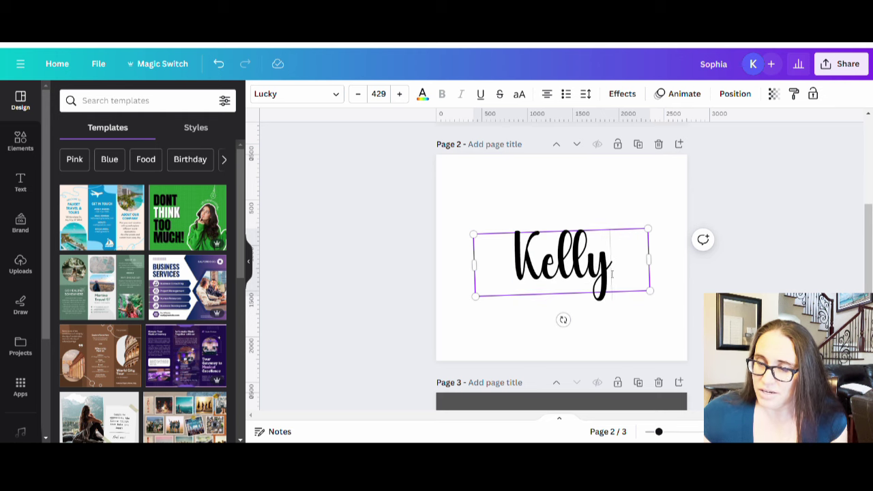
left_click_drag(588, 294, 603, 276)
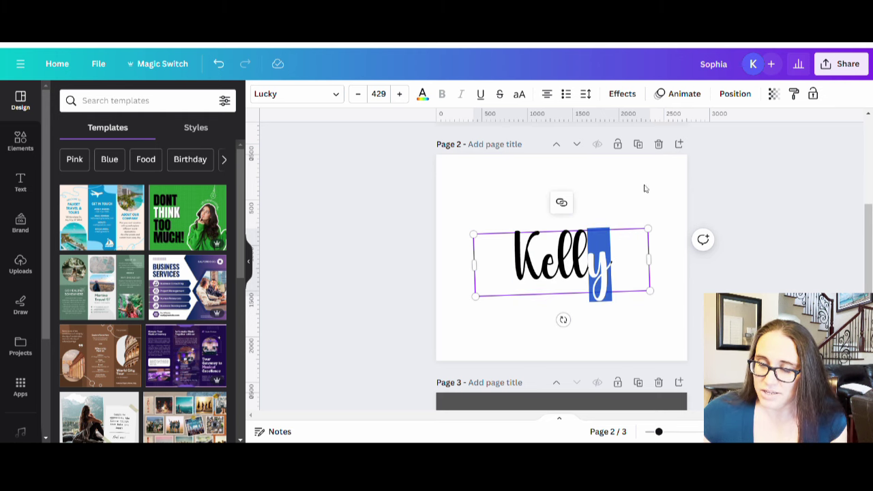
key("ctrl+v")
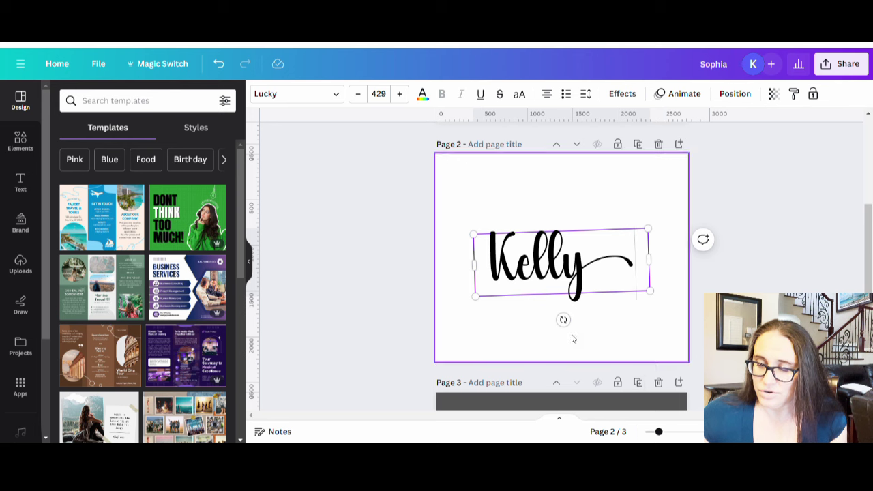
Step: Rotate the page 2 name to read vertically, enlarge it to font size 492 and position it near the page centre
left_click_drag(564, 319, 597, 266)
left_click(596, 266)
left_click_drag(576, 326, 582, 331)
left_click_drag(600, 181, 611, 162)
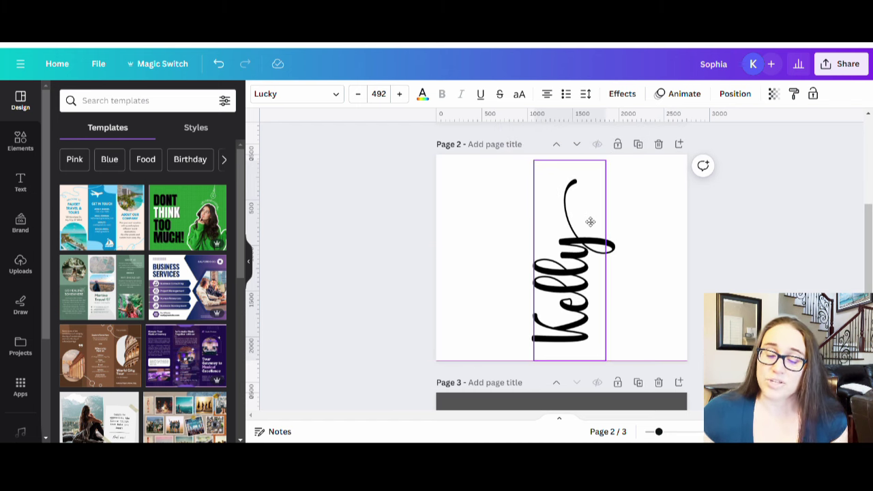
left_click(723, 264)
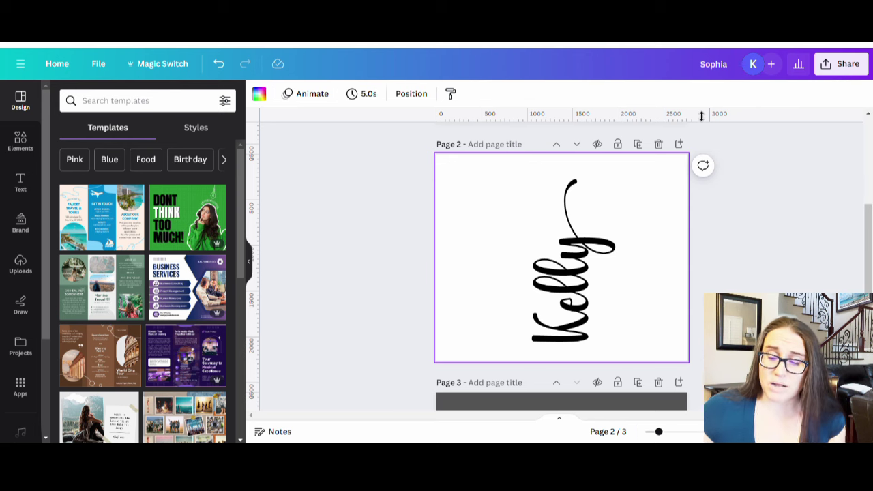
Step: Title page 1 with the sample name in lowercase followed by "blk"
scroll(677, 183, "up", 5)
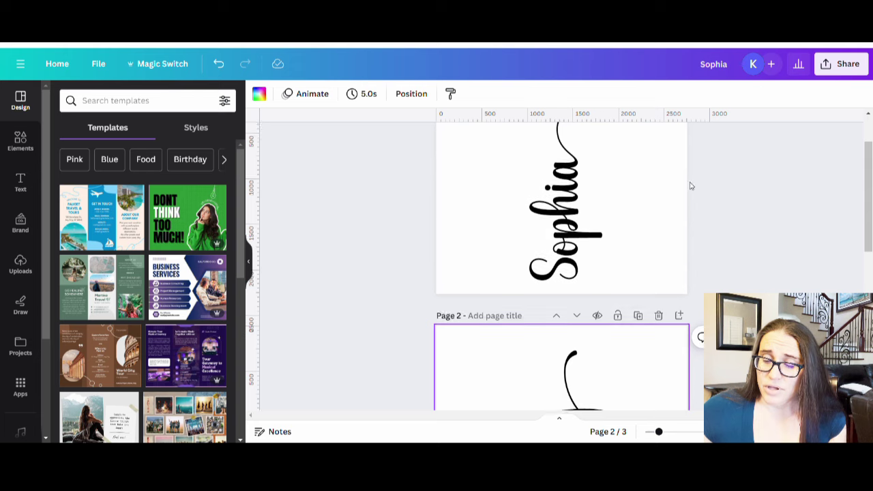
scroll(690, 186, "up", 2)
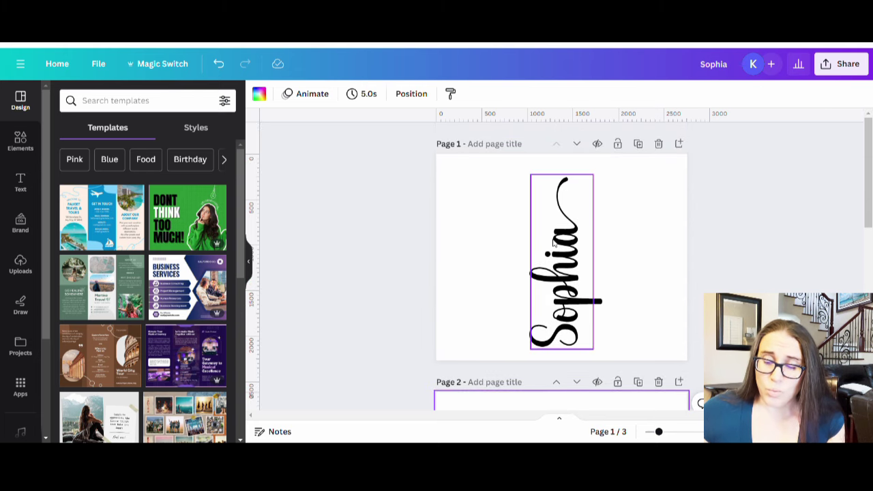
scroll(553, 240, "down", 10)
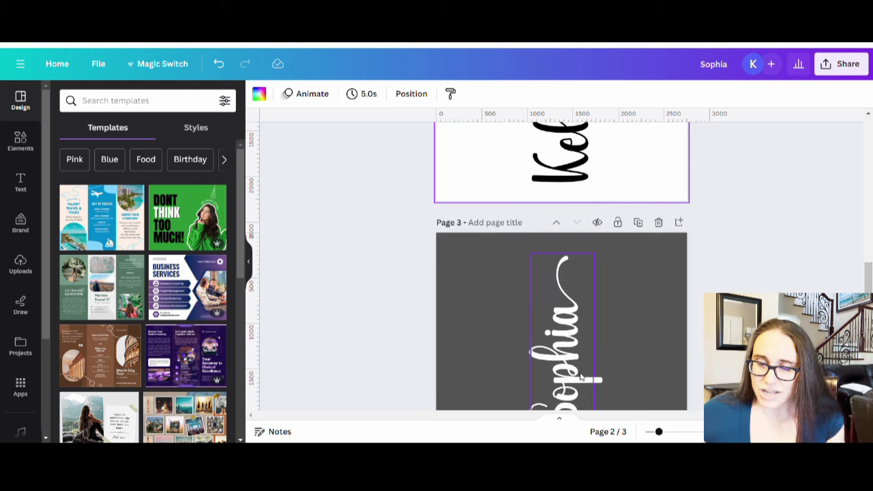
scroll(504, 226, "up", 10)
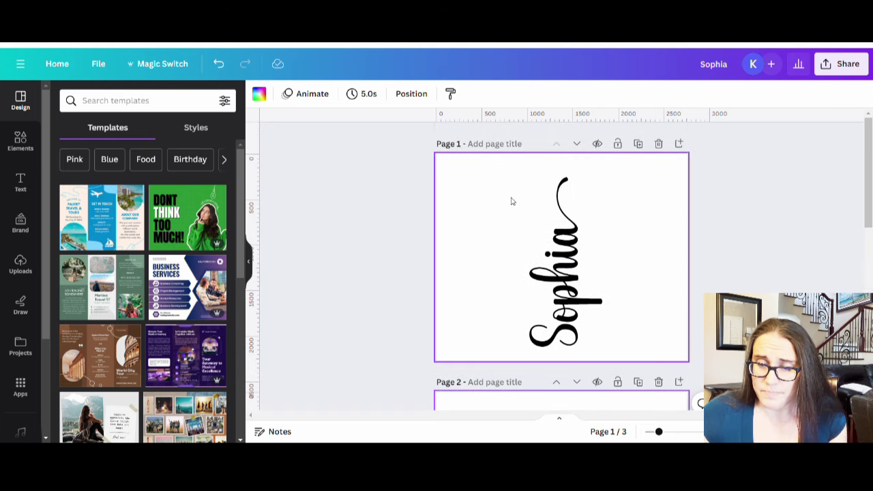
left_click(494, 144)
type("s")
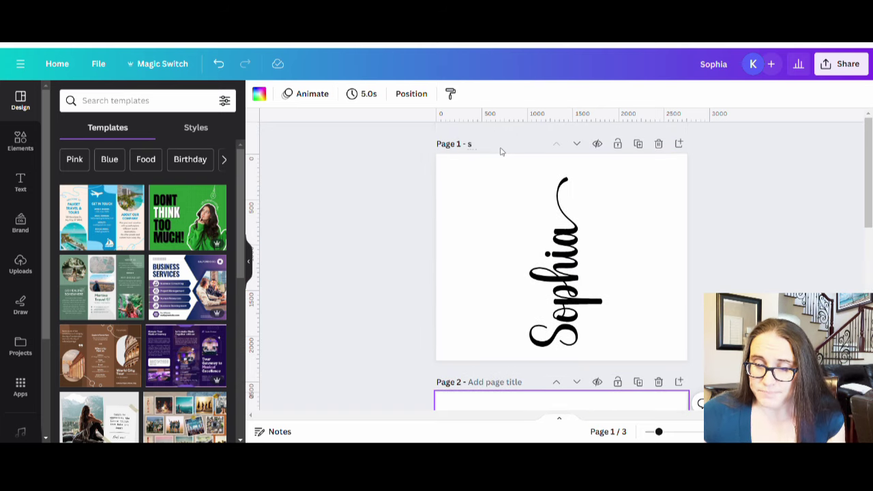
type("ophia blk")
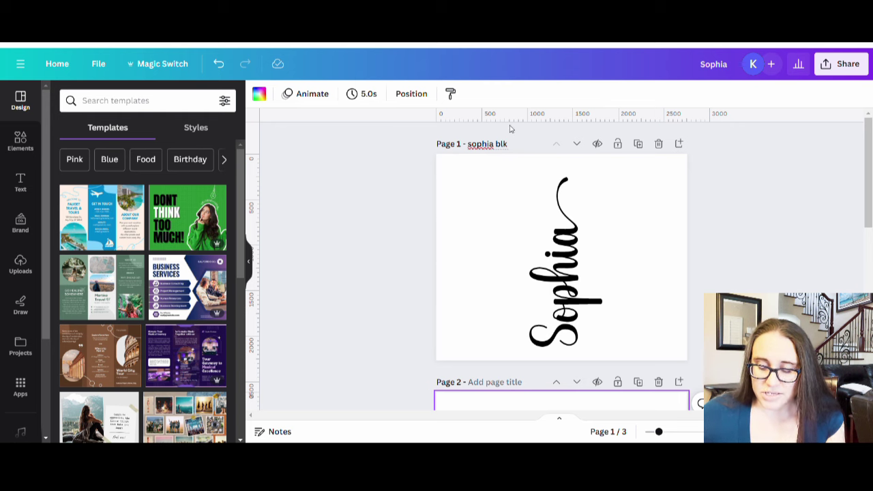
Step: Title page 3, the white-lettered version, with the sample name in lowercase followed by "wt"
scroll(511, 225, "down", 10)
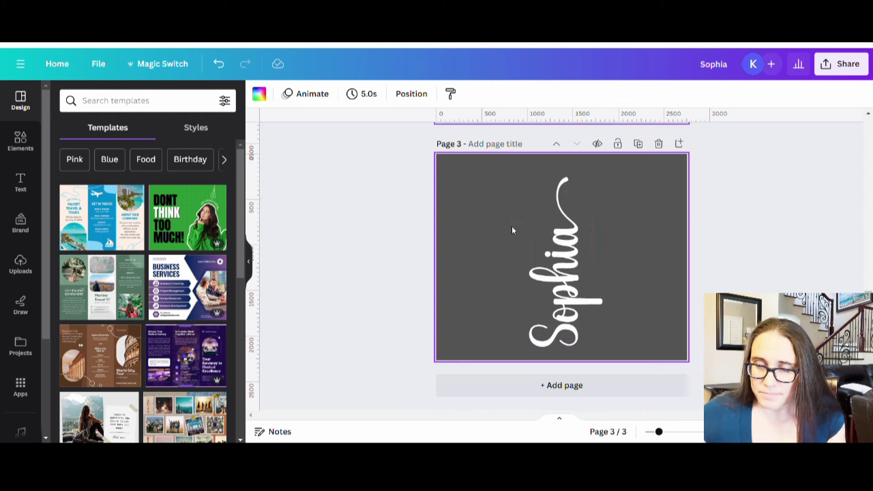
left_click(510, 144)
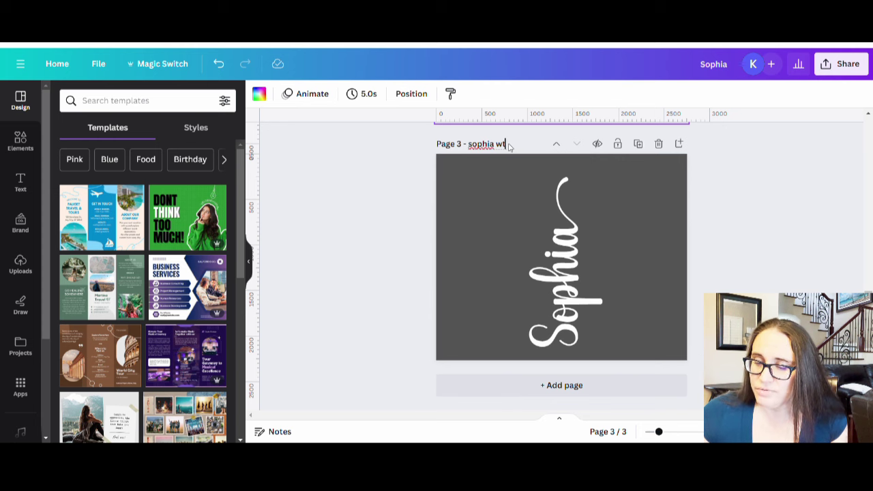
left_click(721, 220)
Step: Download only page 1, the black version, as a PNG with a transparent background
scroll(724, 227, "up", 10)
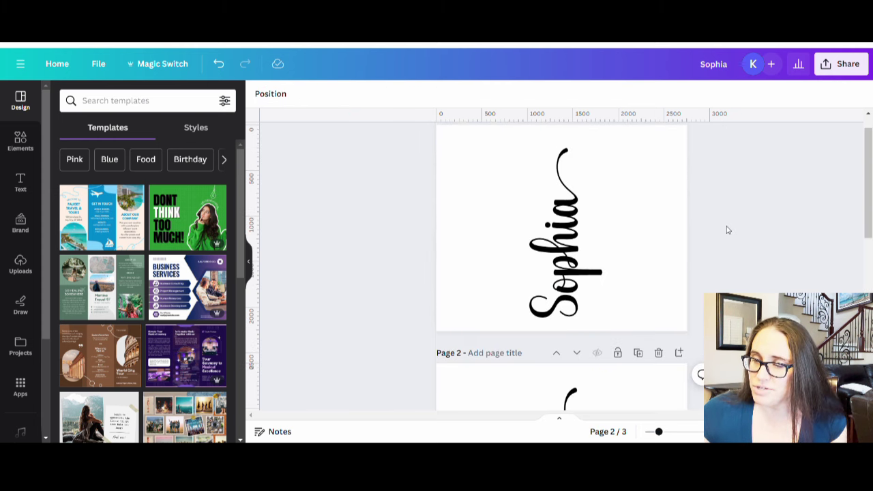
left_click(848, 65)
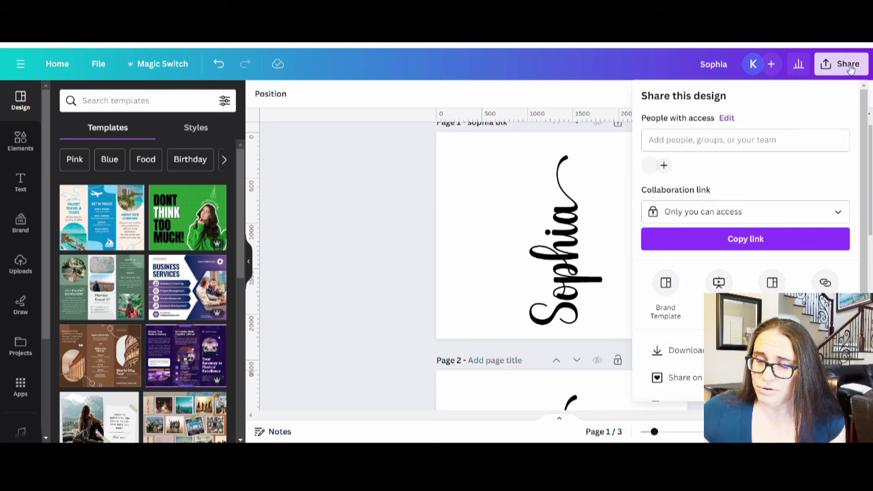
left_click(681, 350)
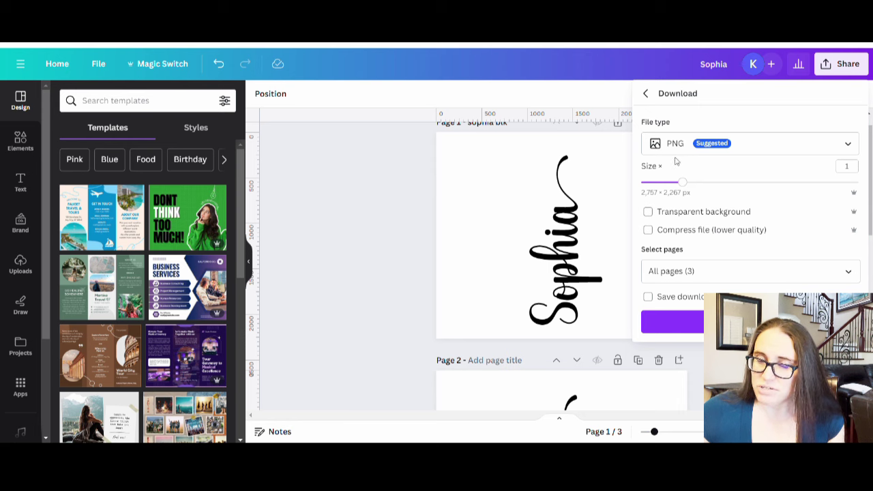
left_click(648, 213)
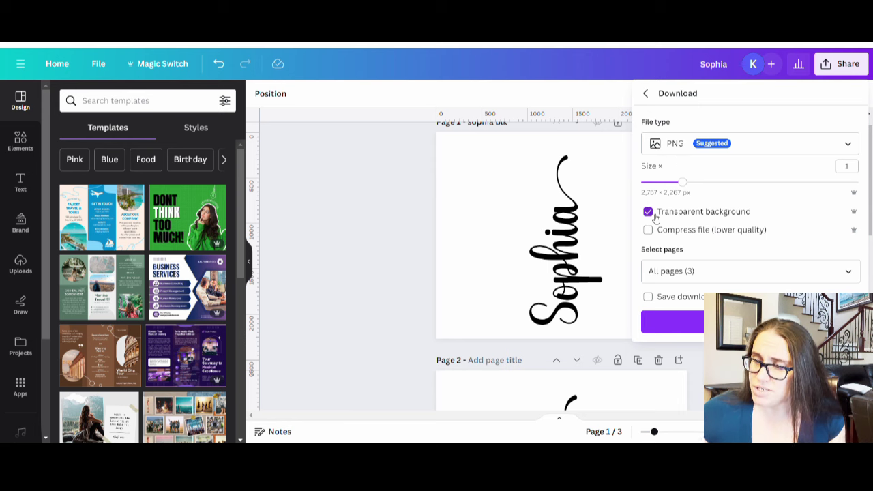
left_click(848, 272)
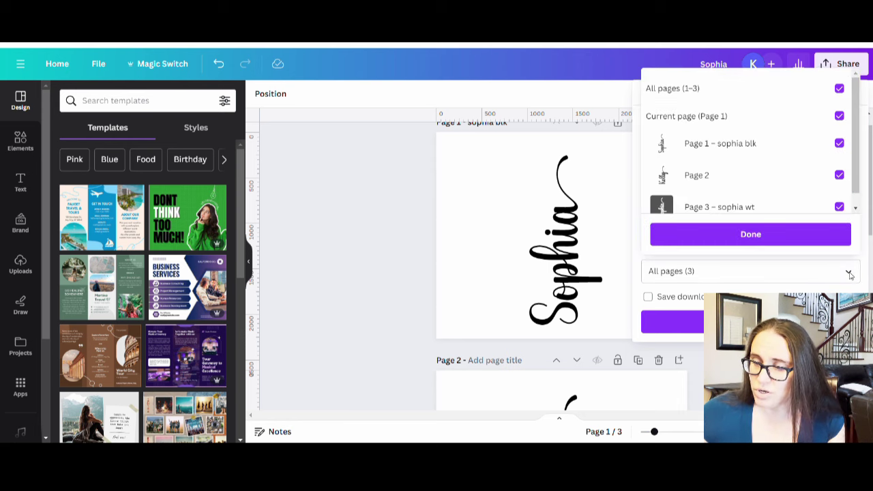
left_click(838, 88)
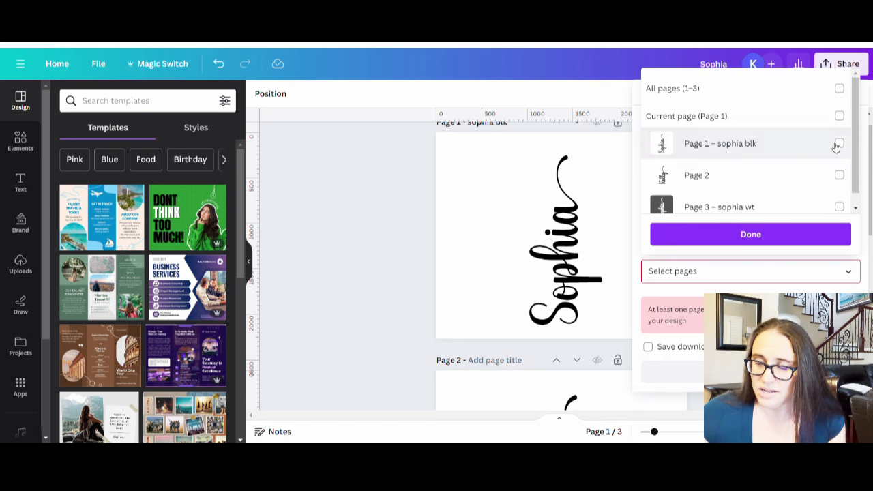
left_click(838, 145)
left_click(746, 233)
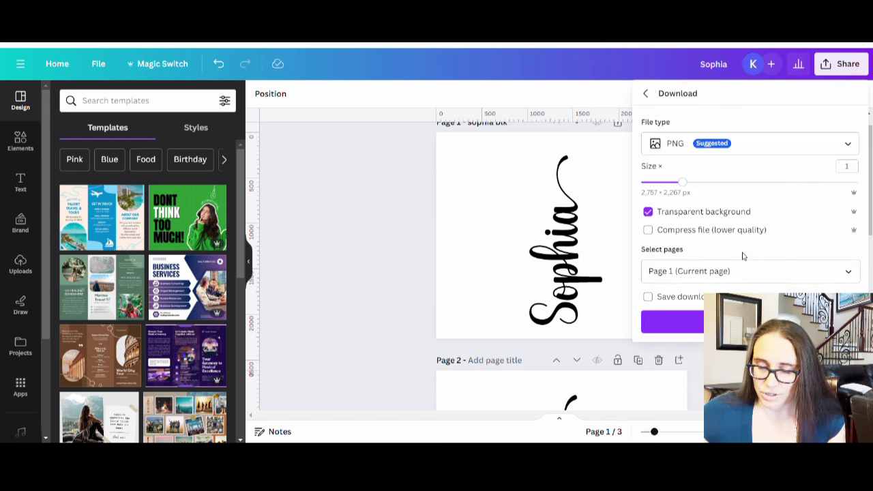
left_click(743, 322)
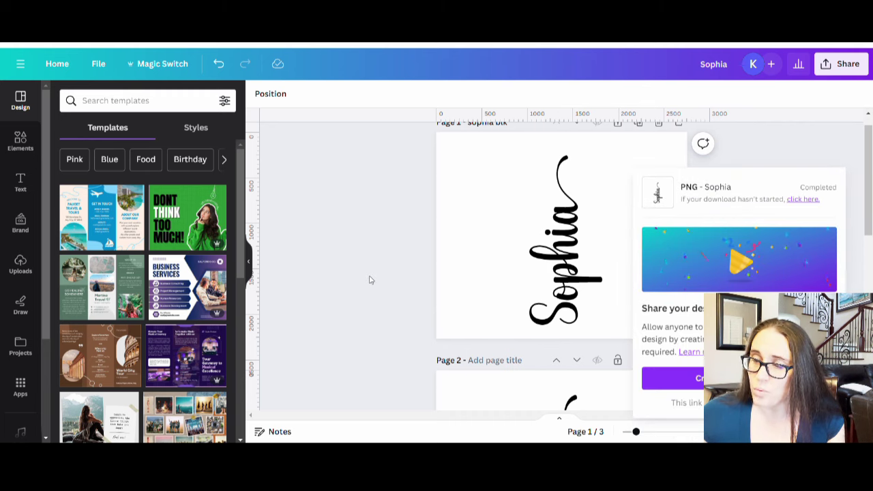
left_click(516, 242)
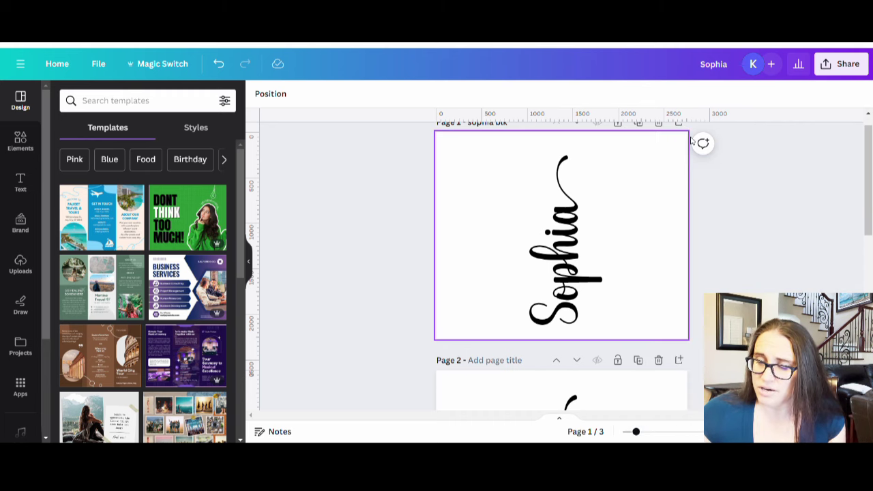
Step: Download only page 3, the white version, as a PNG with a transparent background
left_click(833, 65)
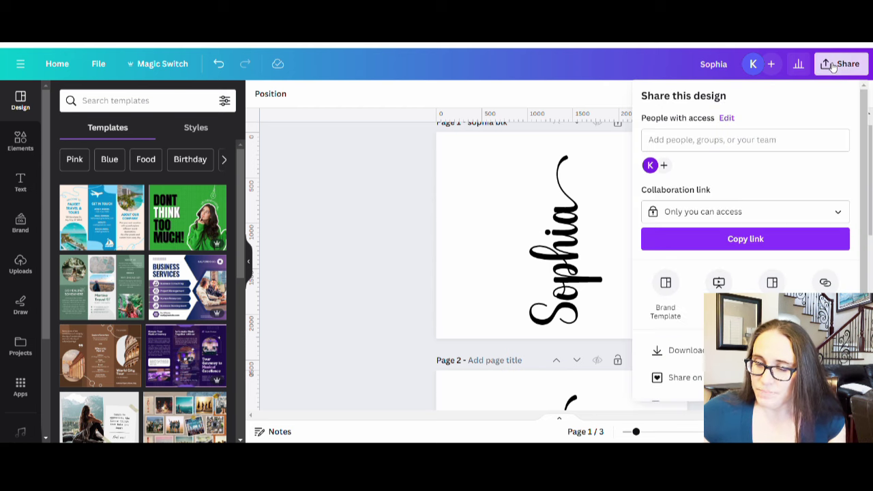
left_click(666, 351)
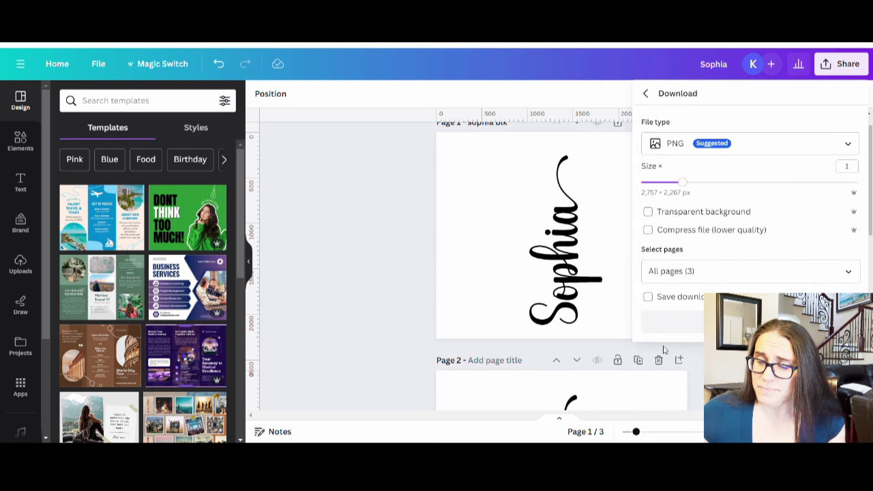
left_click(696, 216)
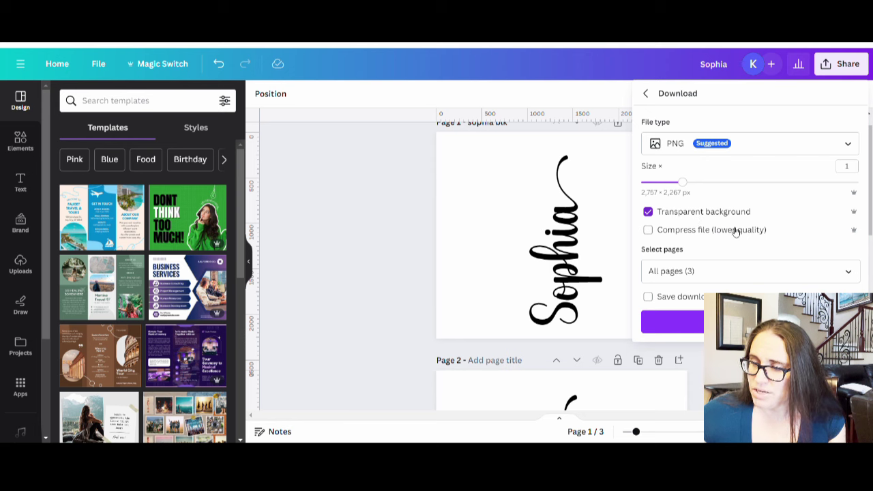
left_click(855, 274)
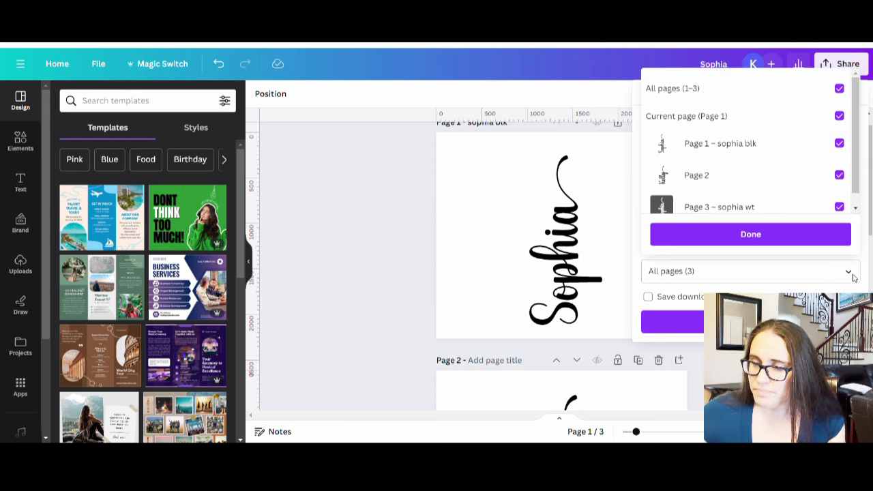
left_click(839, 88)
left_click(838, 116)
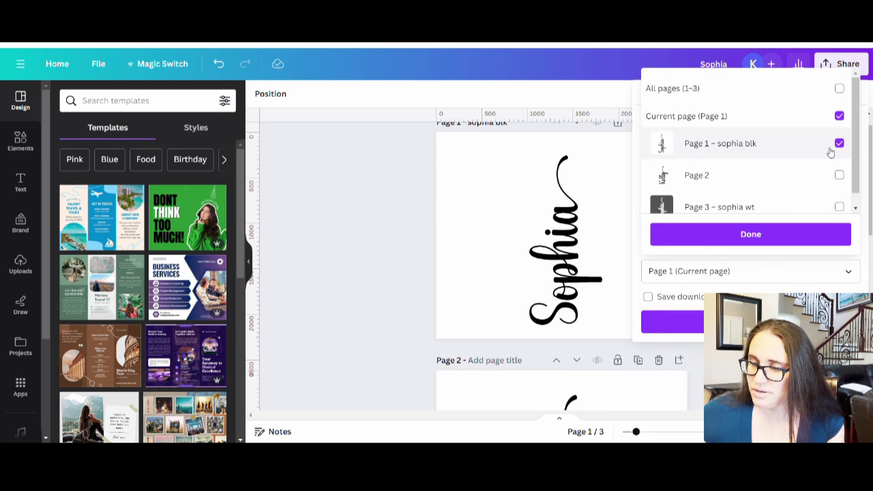
scroll(827, 149, "down", 1)
left_click(839, 193)
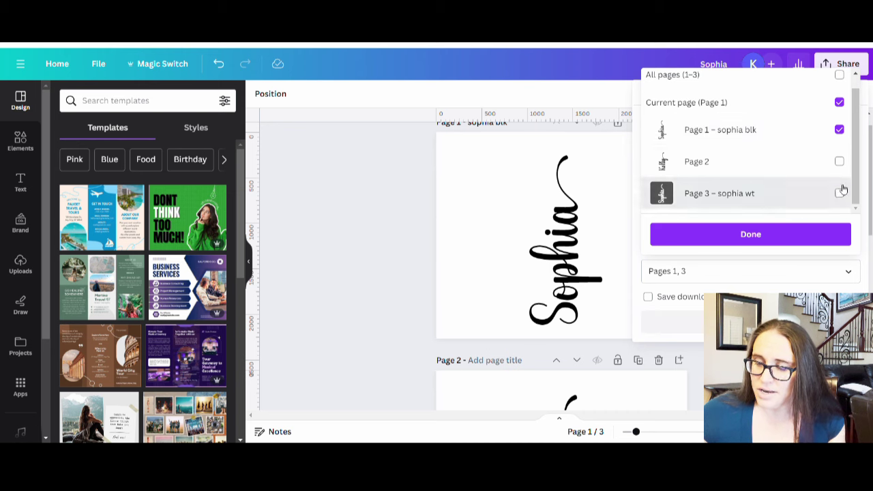
left_click(839, 129)
left_click(750, 235)
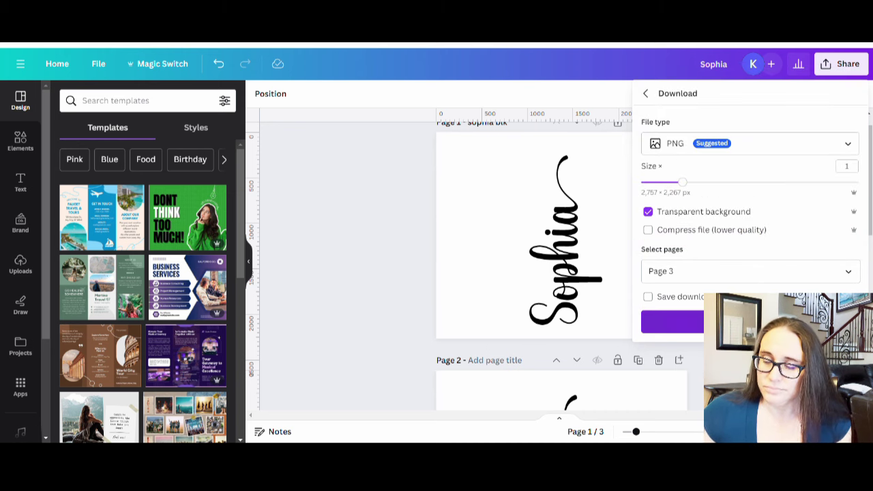
left_click(674, 320)
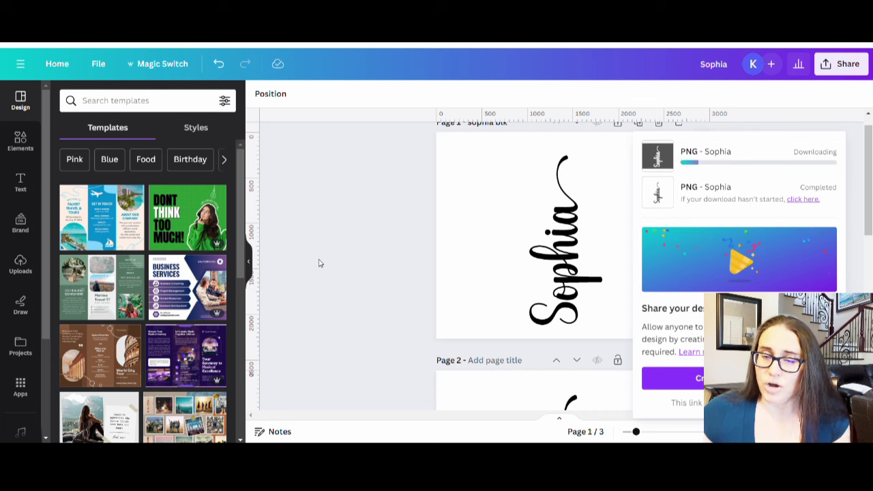
left_click(349, 266)
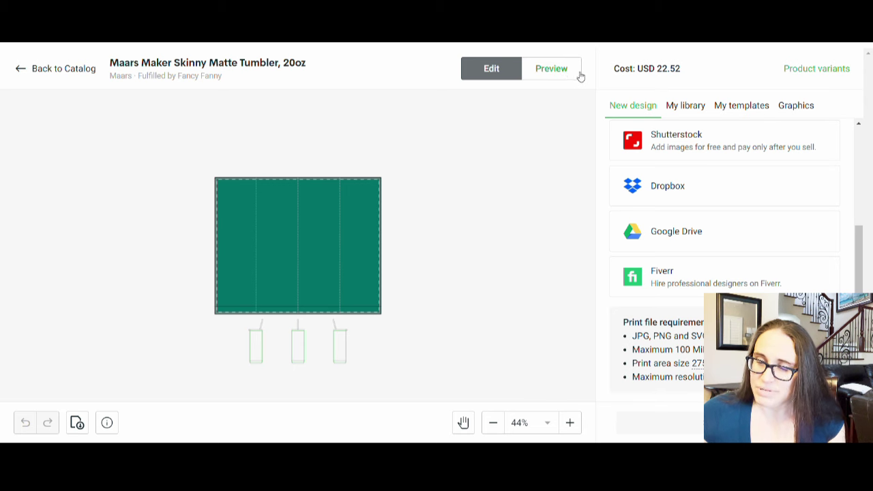
Step: Switch to Printify, place the white name PNG on the tumbler's print area and move it slightly upward
scroll(681, 141, "up", 3)
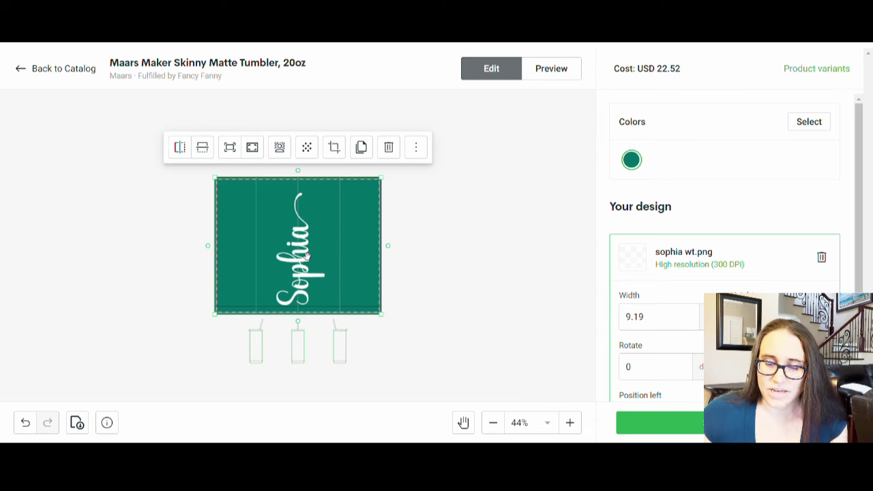
left_click_drag(306, 256, 307, 253)
left_click(518, 255)
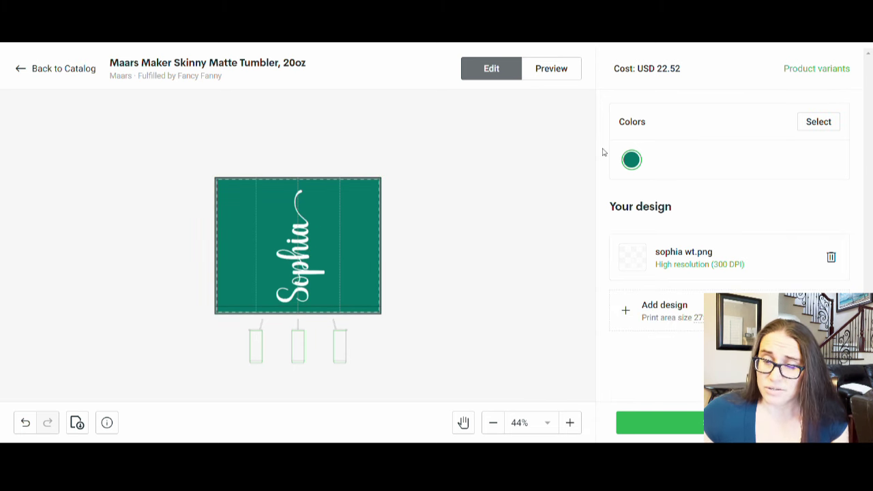
Step: Preview the tumbler mockup to examine how the white name looks, and return to editing the design
left_click(551, 76)
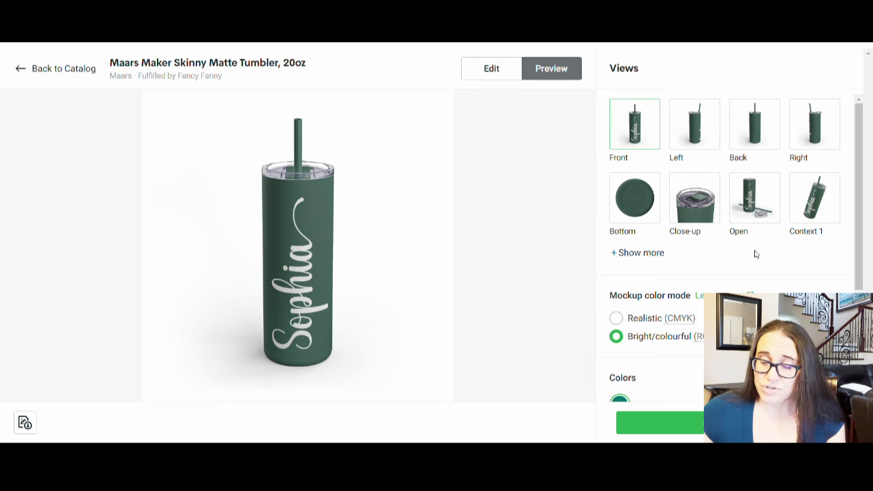
scroll(720, 289, "down", 1)
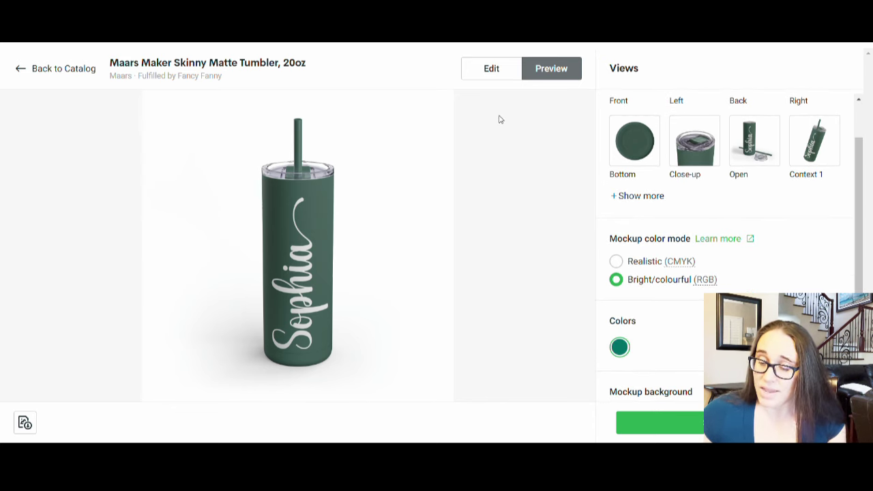
left_click(490, 69)
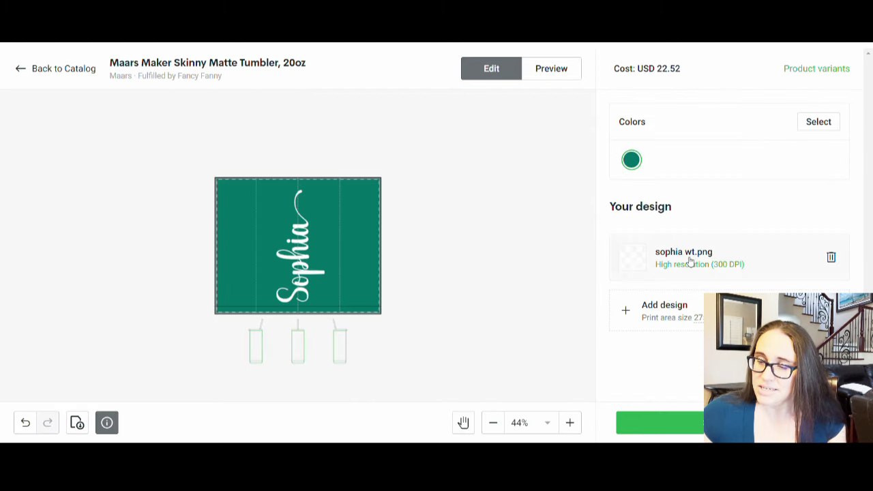
Step: Add the Dusty Rose, dark green, black and Indigo tumbler colors to the product for the white name design
left_click(831, 127)
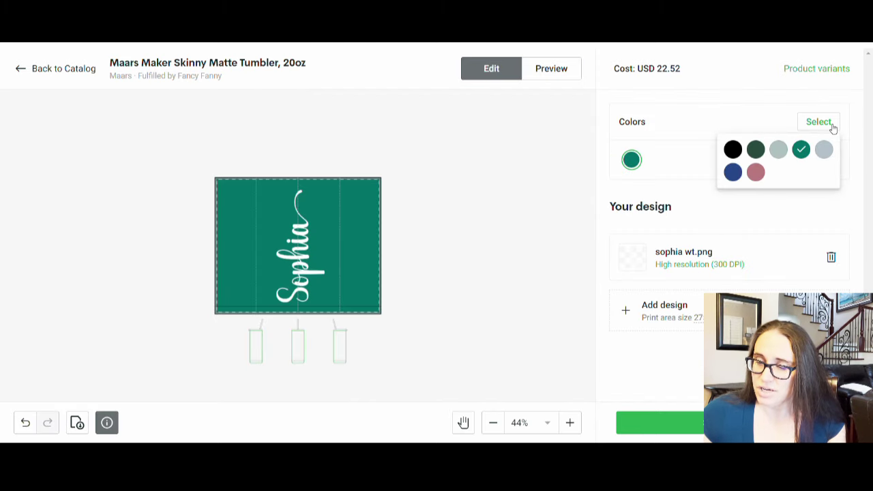
left_click(756, 172)
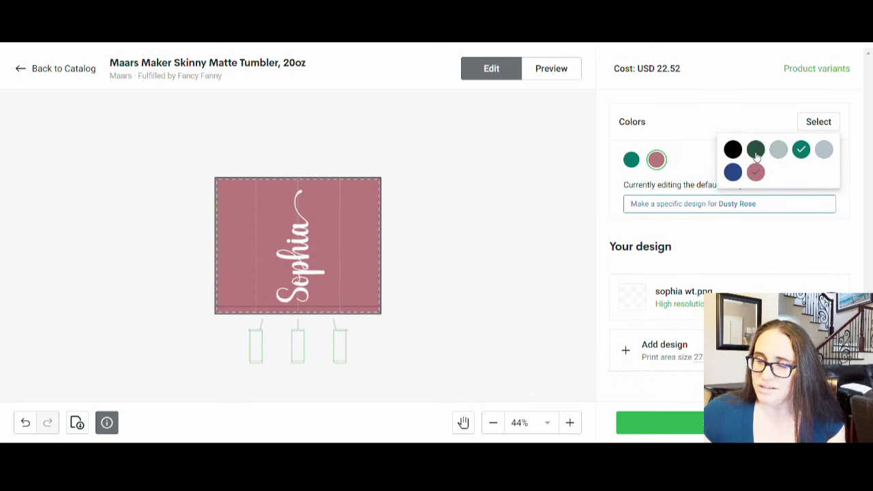
left_click(754, 151)
left_click(733, 148)
left_click(732, 172)
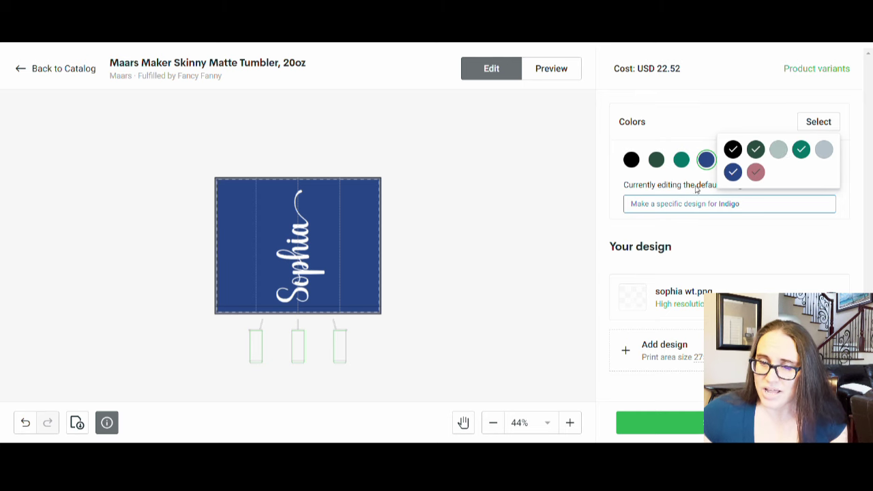
left_click(496, 274)
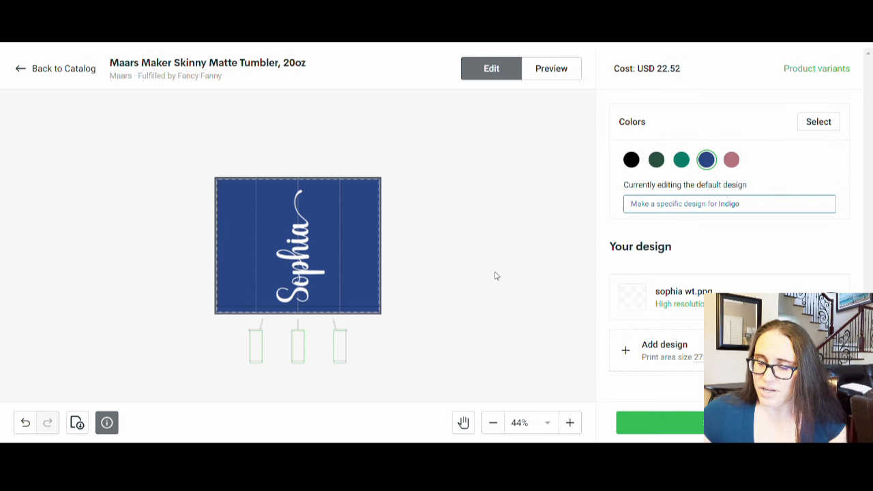
Step: Preview the tumbler mockup with the white name in Indigo, black, Pine Needle and Deep Teal
scroll(506, 268, "up", 1)
left_click(552, 68)
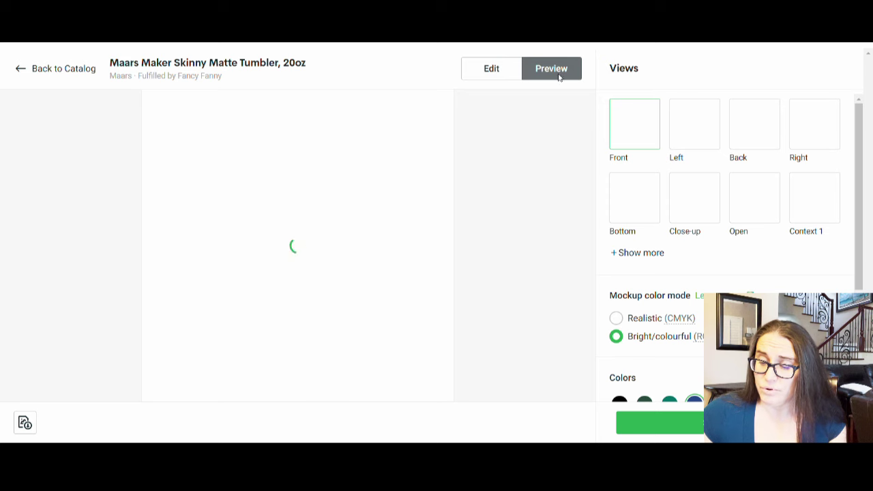
scroll(678, 368, "down", 1)
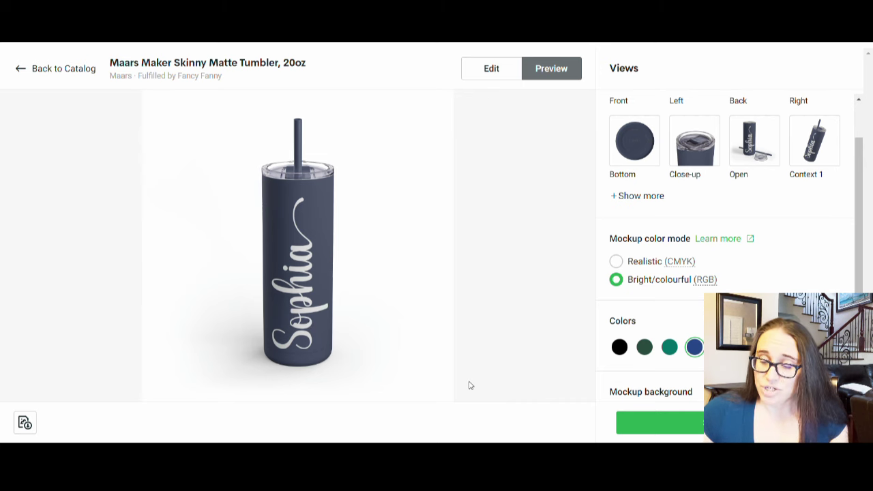
left_click(619, 355)
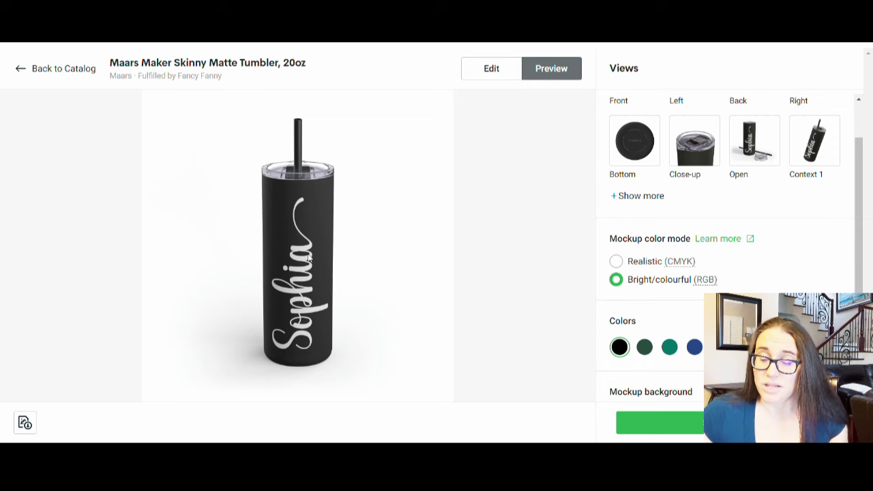
left_click(645, 349)
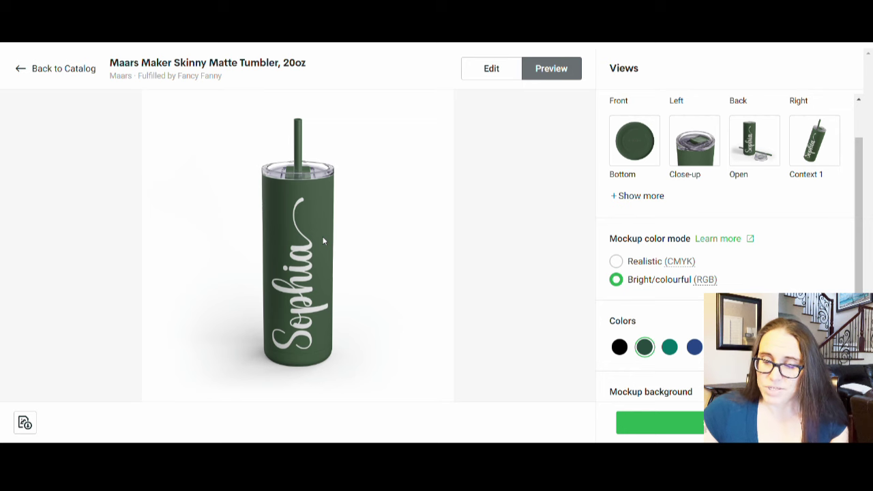
left_click(671, 348)
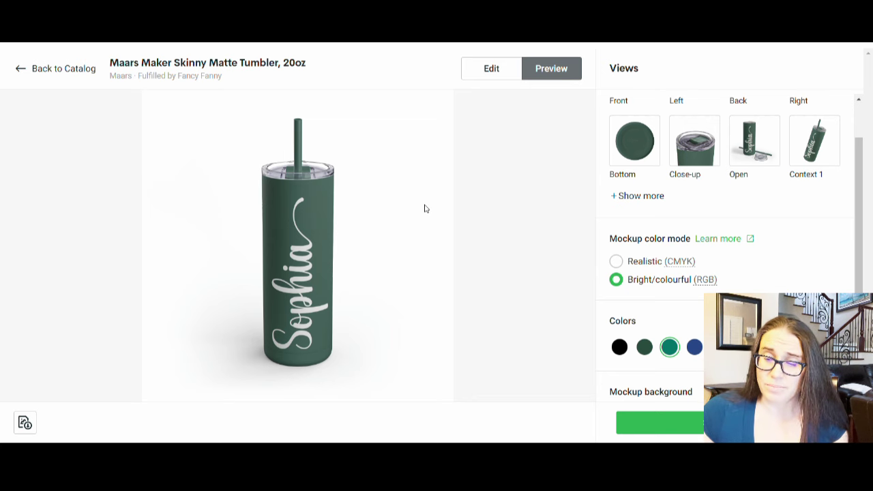
Step: Return to editing, replace the white name design with the black name PNG and move it slightly upward
left_click(505, 76)
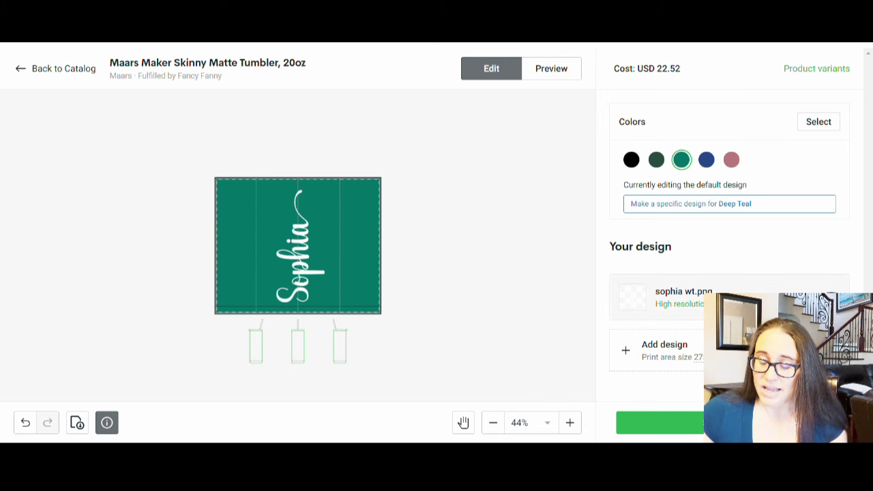
key("Delete")
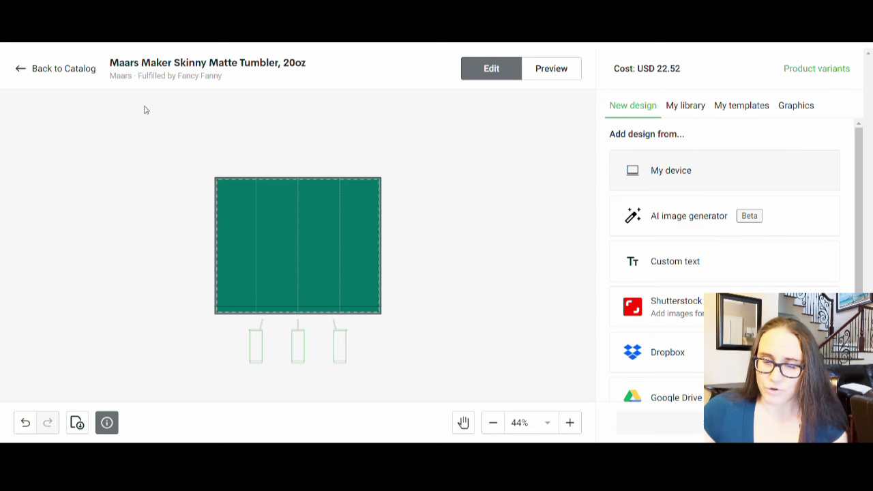
key("ctrl+z")
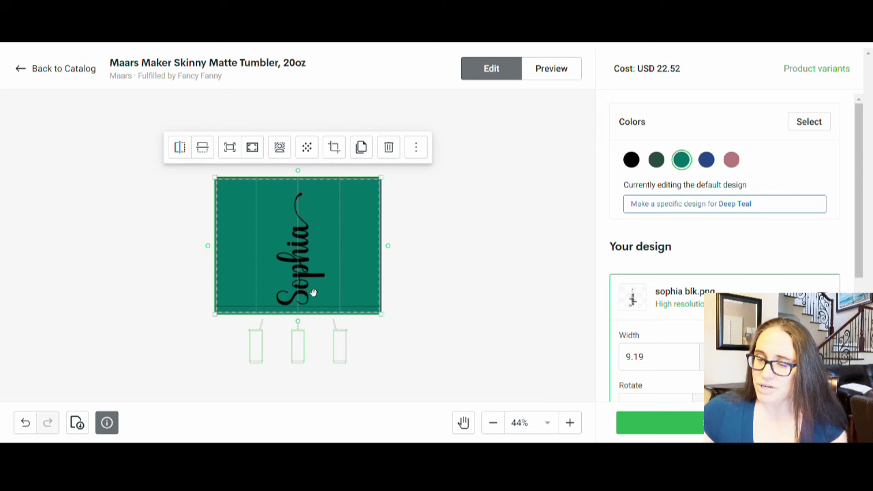
left_click_drag(312, 291, 312, 287)
left_click(505, 303)
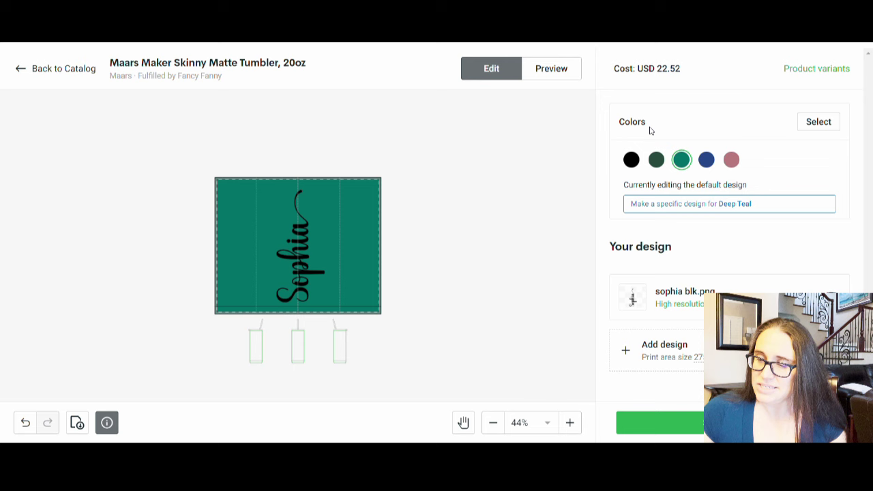
Step: Change the tumbler's color selection to only Seaglass and Dusty Blue, removing Deep Teal, Dusty Rose, Pine Needle, black and Indigo
left_click(817, 123)
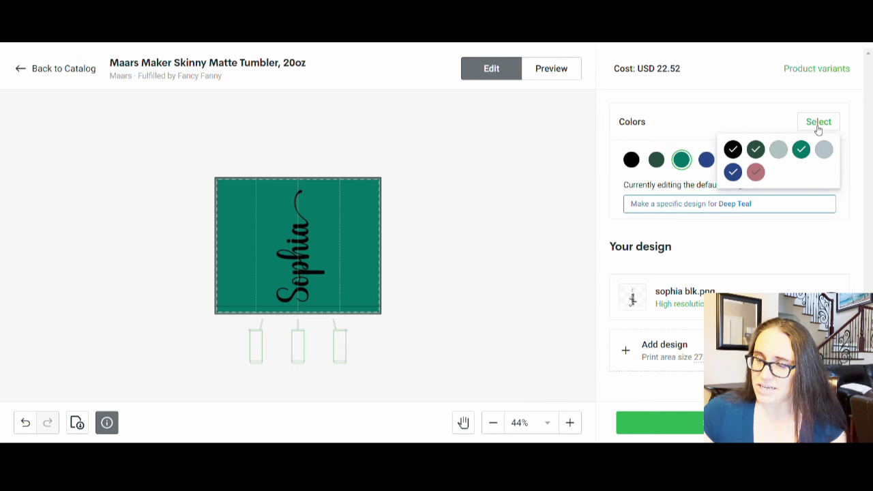
left_click(785, 151)
left_click(823, 149)
left_click(801, 150)
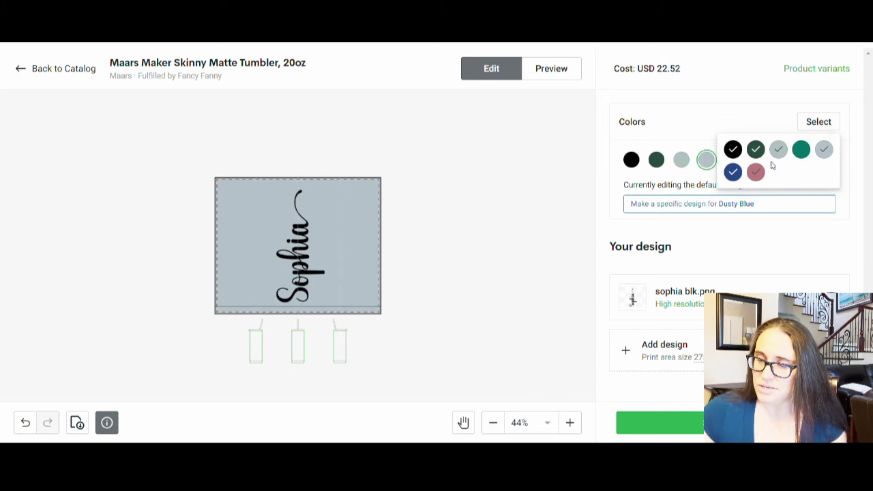
left_click(758, 169)
left_click(755, 150)
left_click(732, 150)
left_click(732, 172)
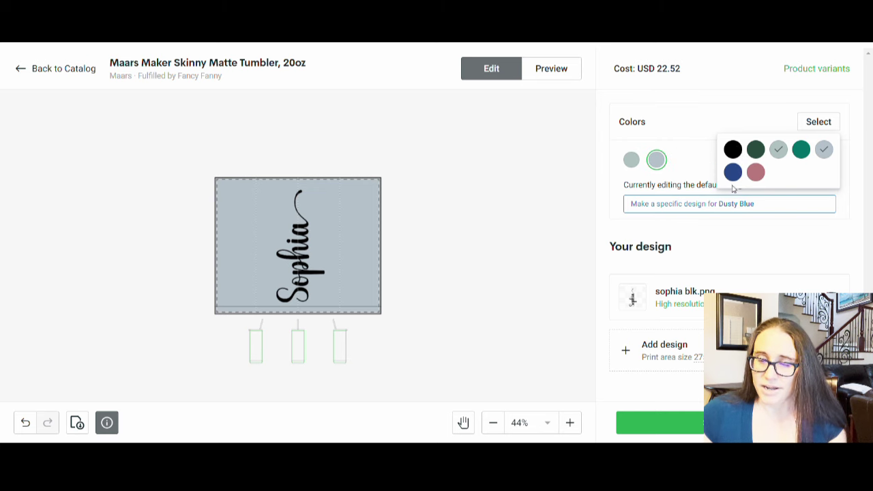
Step: Preview the tumbler mockup with the black name in Dusty Blue and Seaglass
left_click(550, 68)
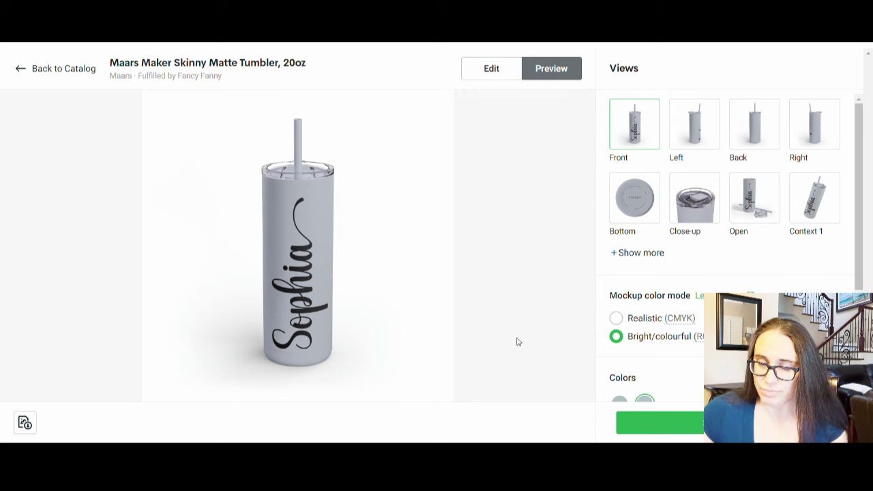
scroll(620, 357, "down", 1)
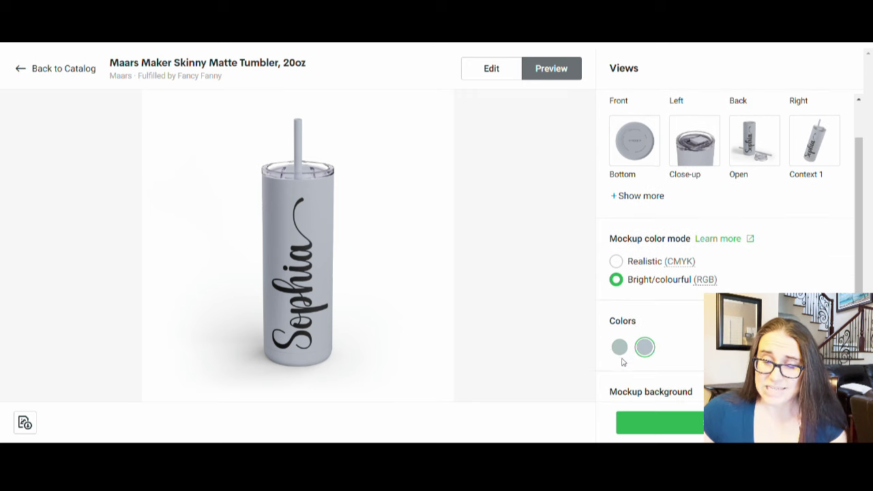
left_click(620, 348)
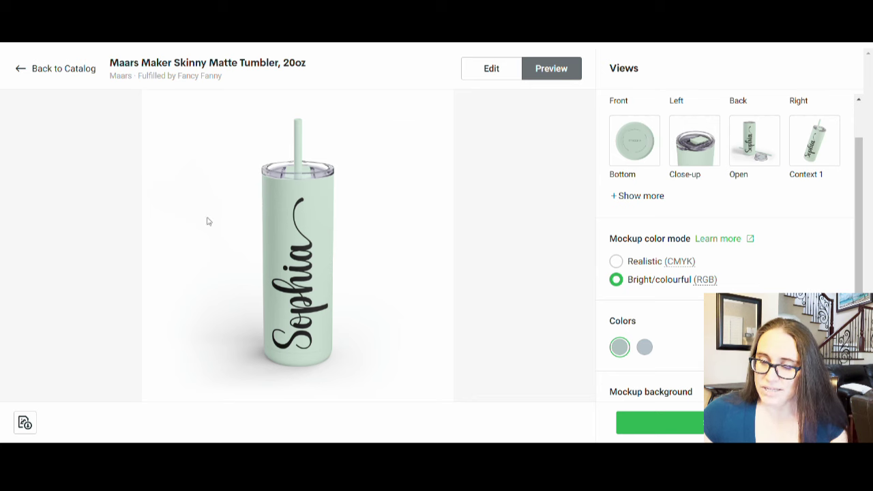
left_click(644, 347)
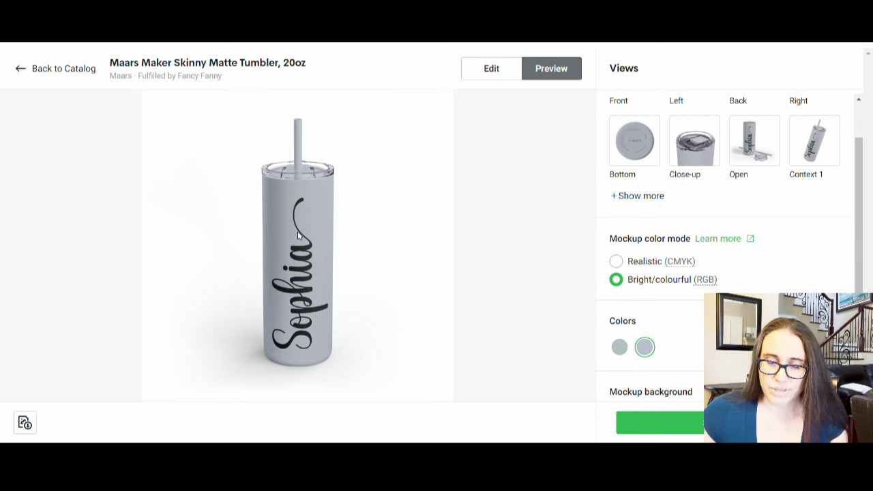
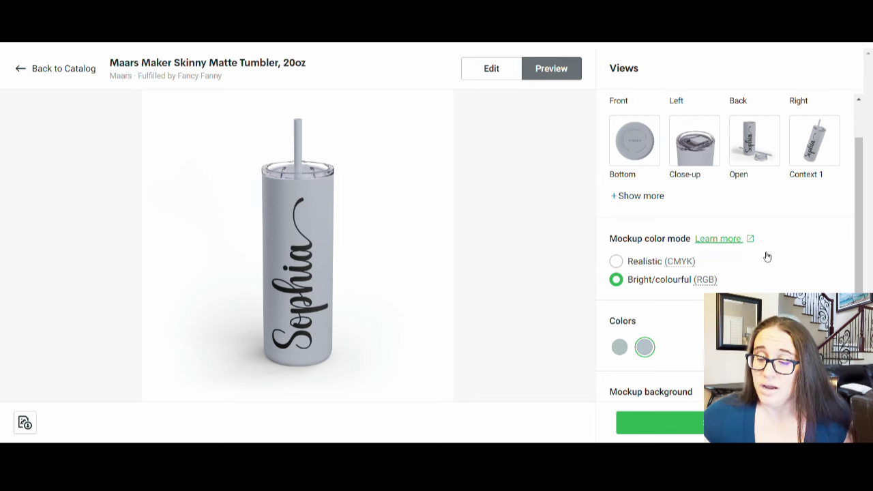
scroll(822, 248, "up", 2)
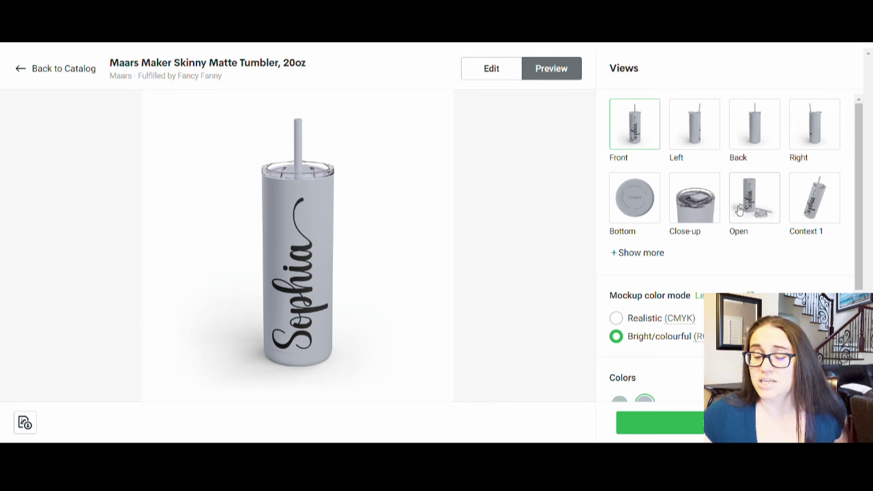
scroll(736, 210, "down", 2)
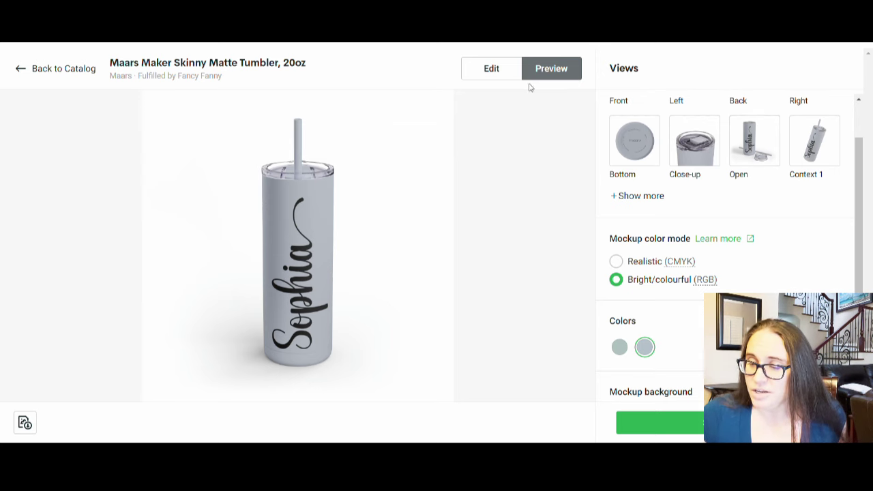
Step: Return to editing the design and add the Dusty Rose tumbler color to the product
left_click(499, 75)
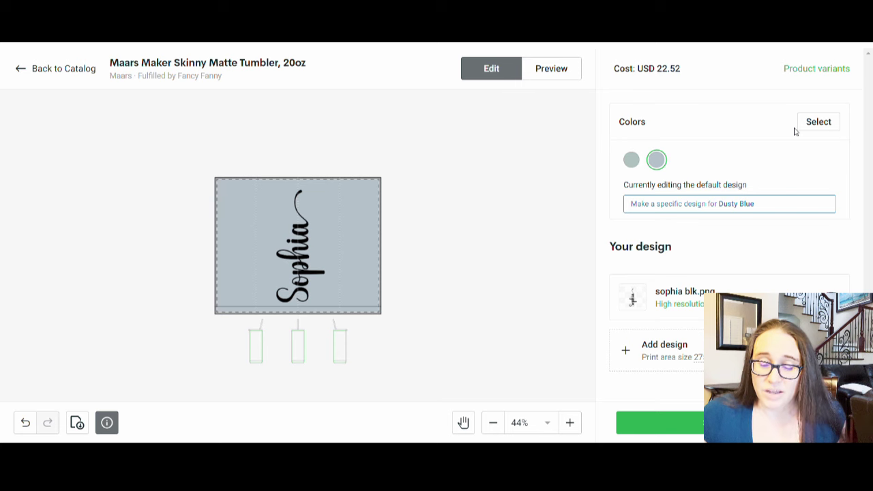
left_click(811, 124)
left_click(754, 172)
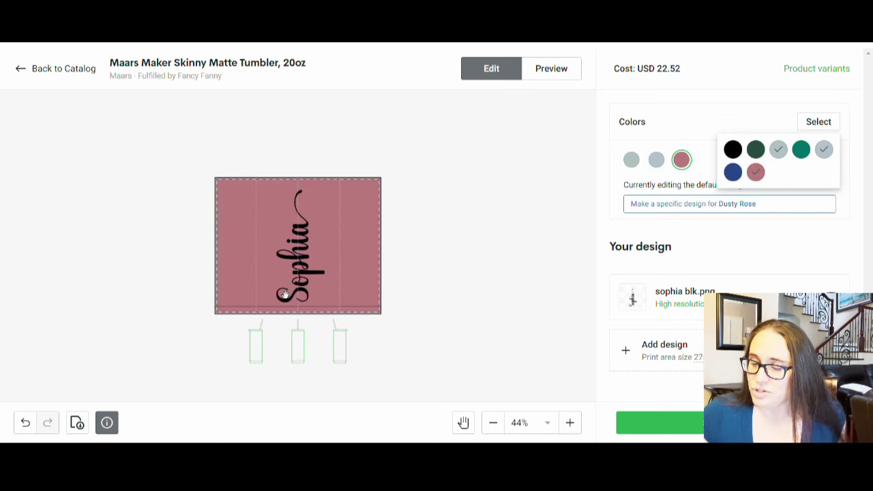
left_click(516, 232)
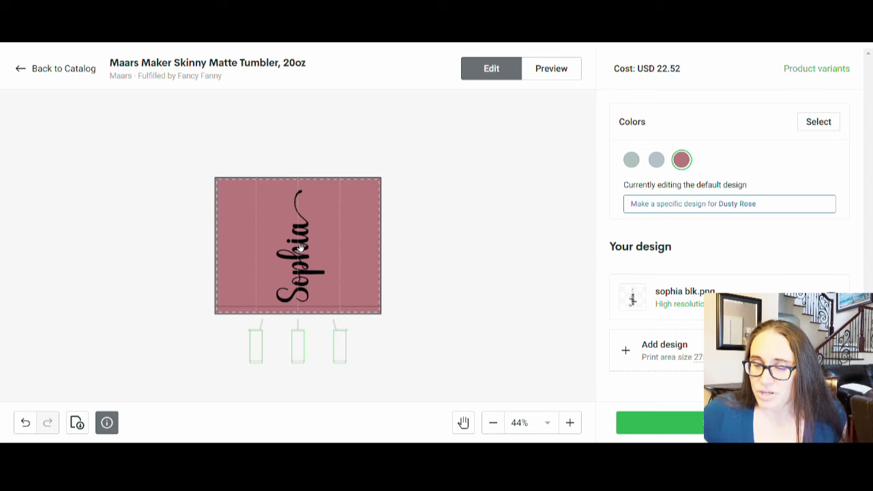
Step: Replace the black name design with the white name PNG from the library and shift it slightly upward
key("Delete")
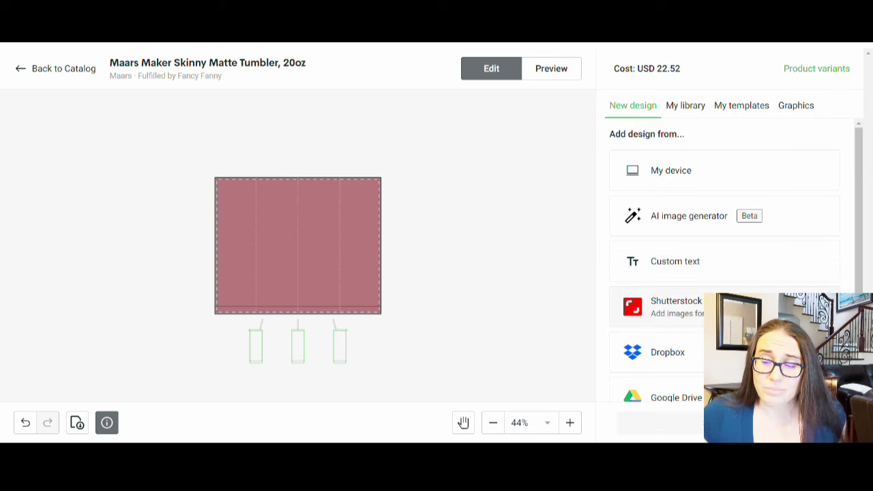
left_click(687, 107)
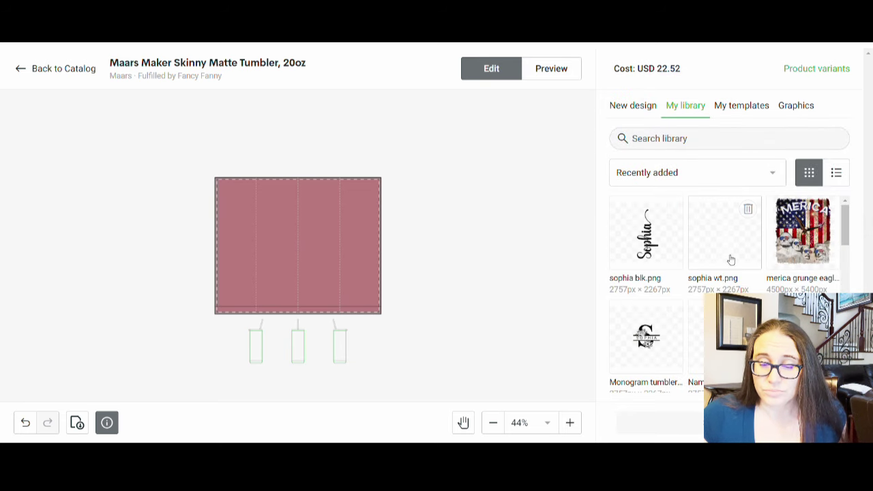
left_click(725, 242)
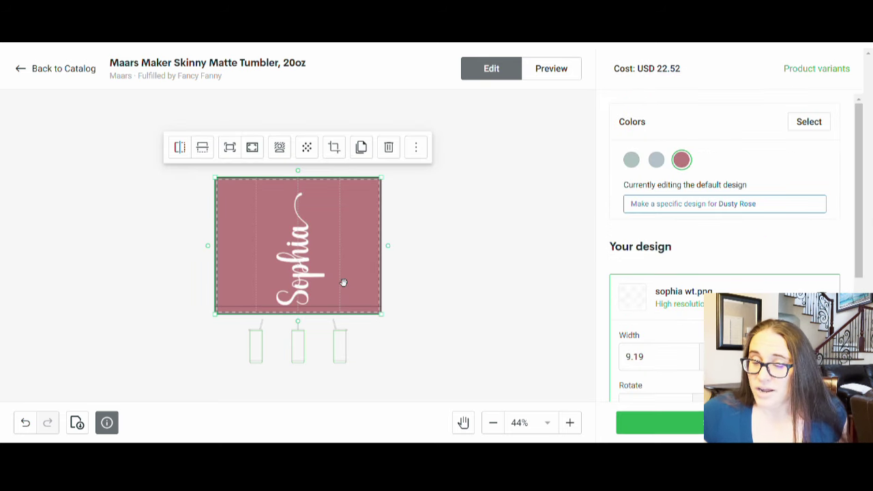
left_click(501, 298)
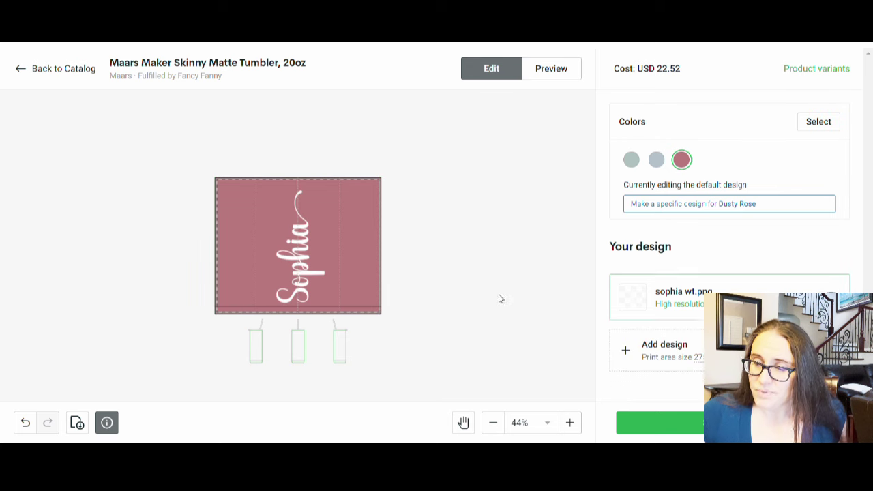
Step: Add the black, Pine Needle, Indigo and Deep Teal colors so the product offers every tumbler color
left_click(821, 123)
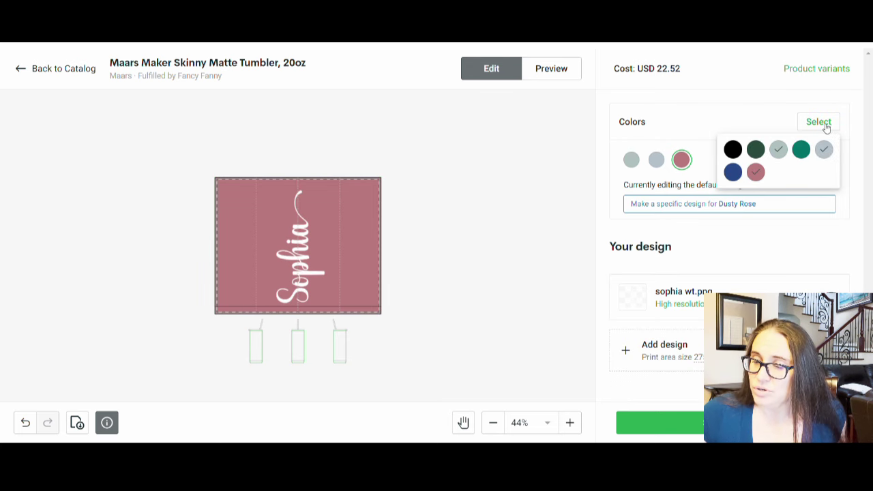
left_click(732, 148)
left_click(755, 149)
left_click(732, 172)
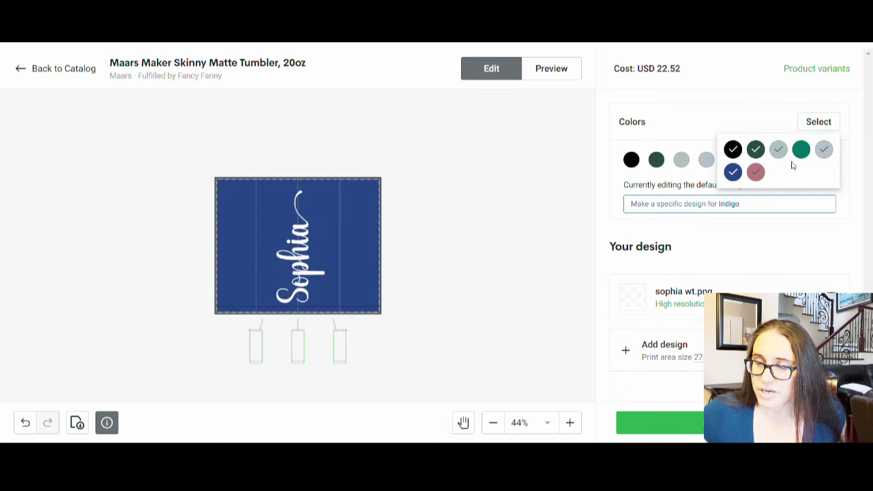
left_click(802, 151)
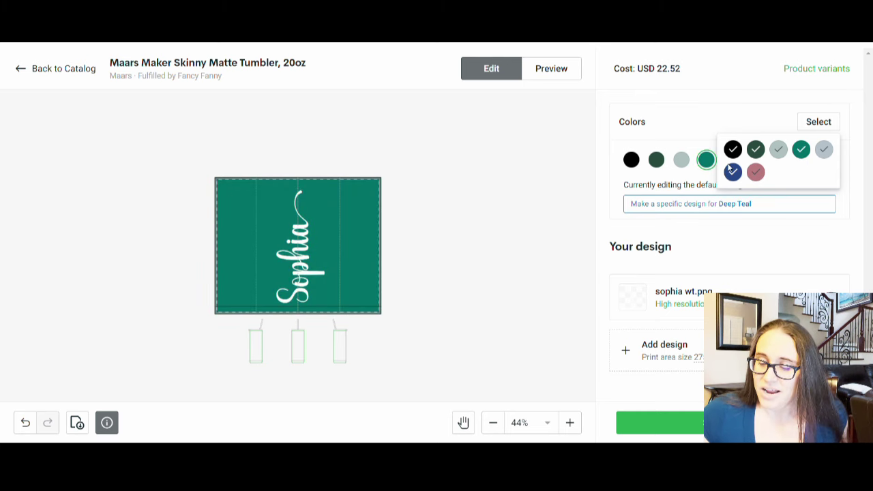
left_click(518, 168)
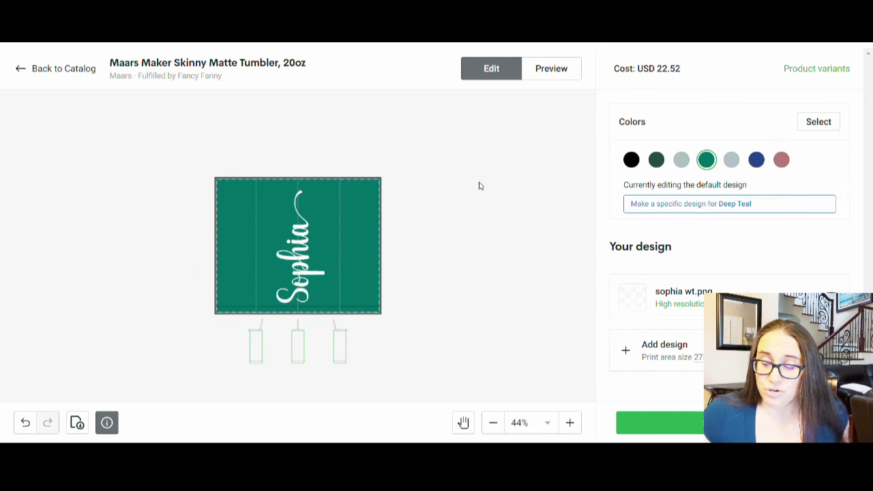
Step: Save the design to open the product details, and set the title image color to Dusty Rose
left_click(686, 420)
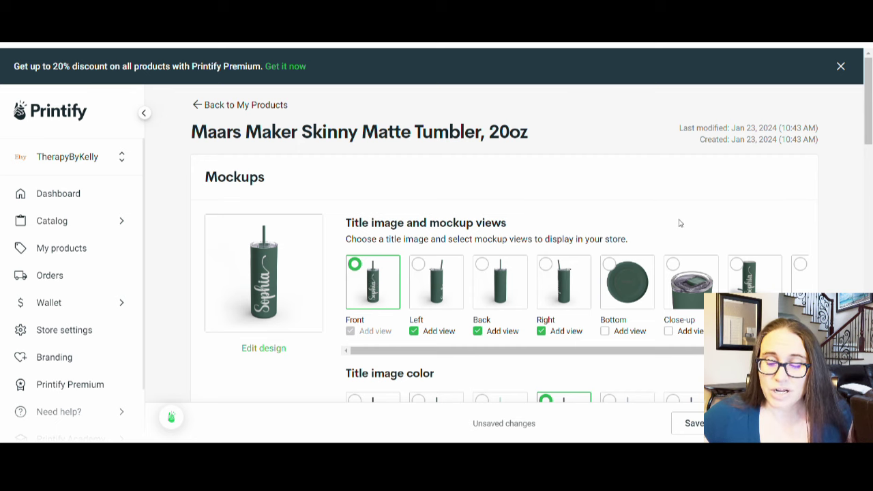
scroll(680, 218, "down", 1)
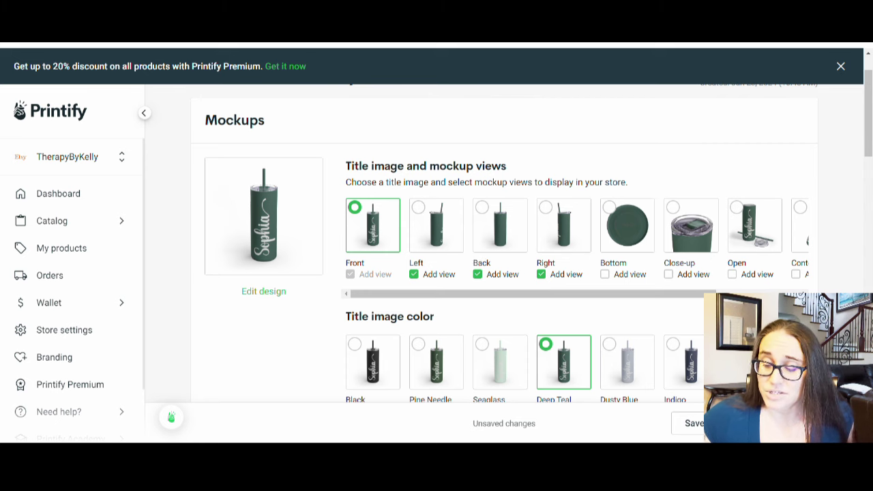
left_click(749, 362)
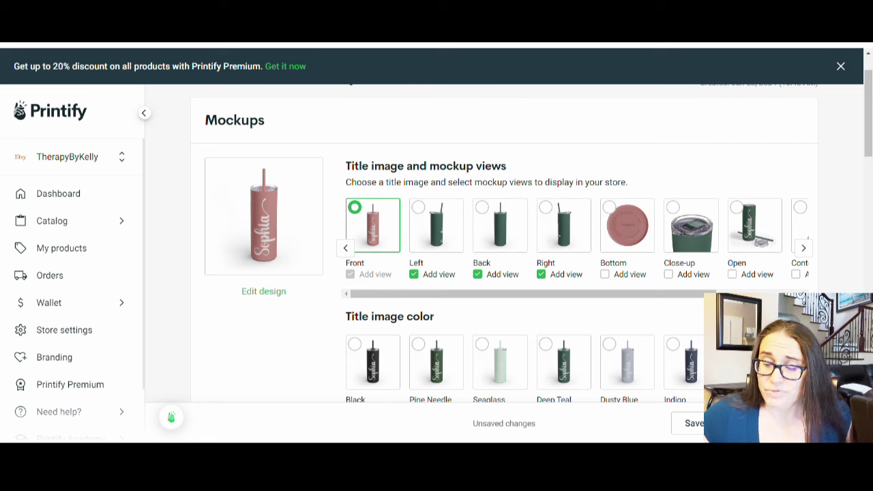
Step: Add the Close-up and Open views to the mockups displayed in the store
left_click(668, 275)
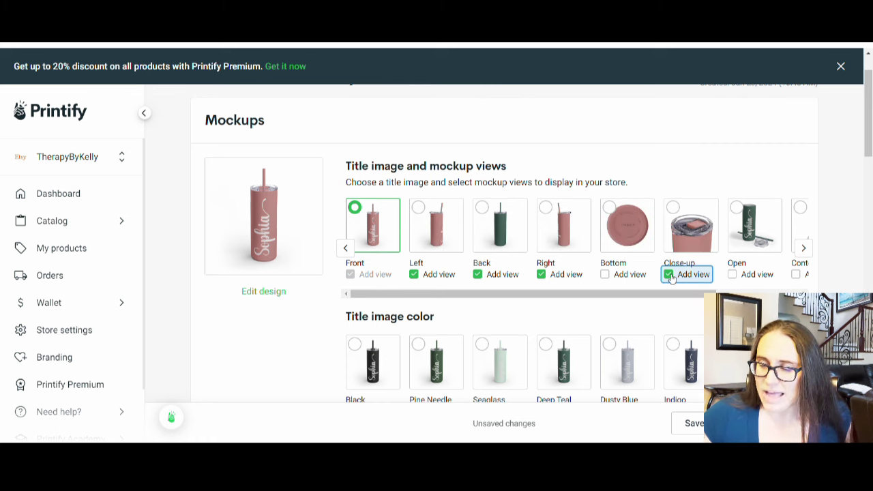
left_click(734, 275)
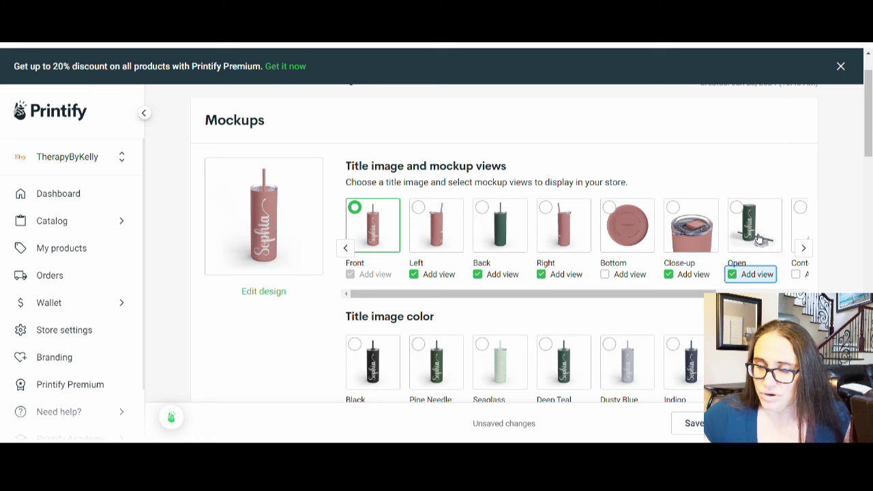
Step: Remove the Right, Back and Left views from the mockups displayed in the store
left_click_drag(693, 294, 770, 294)
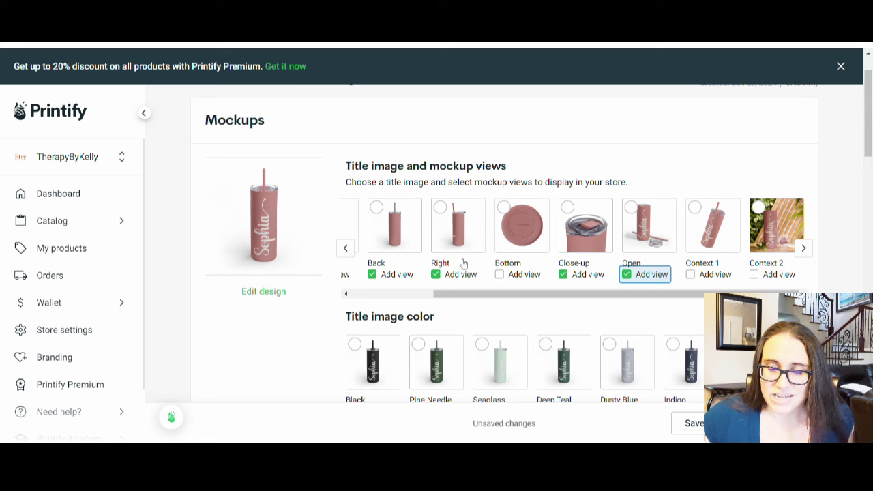
left_click(436, 276)
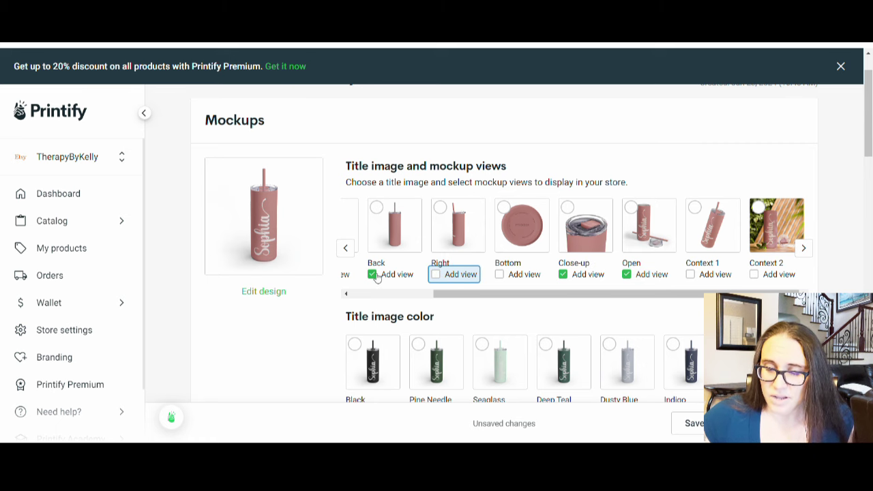
left_click(373, 275)
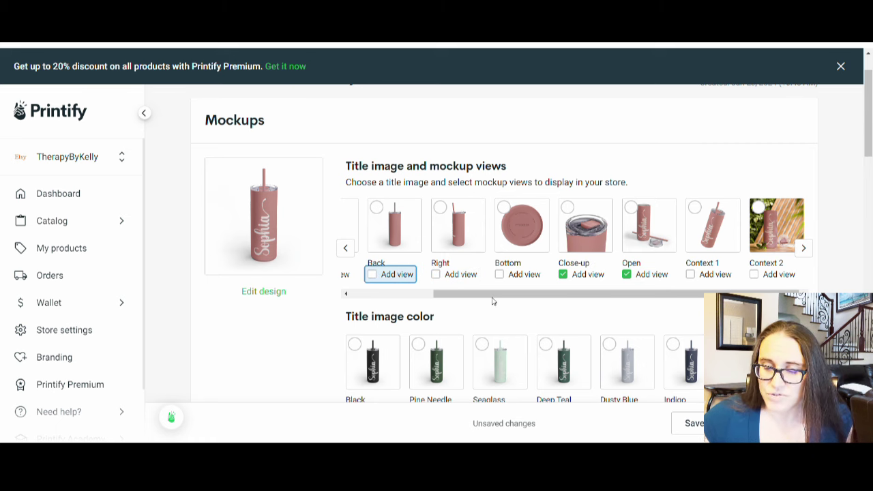
left_click_drag(492, 299, 411, 294)
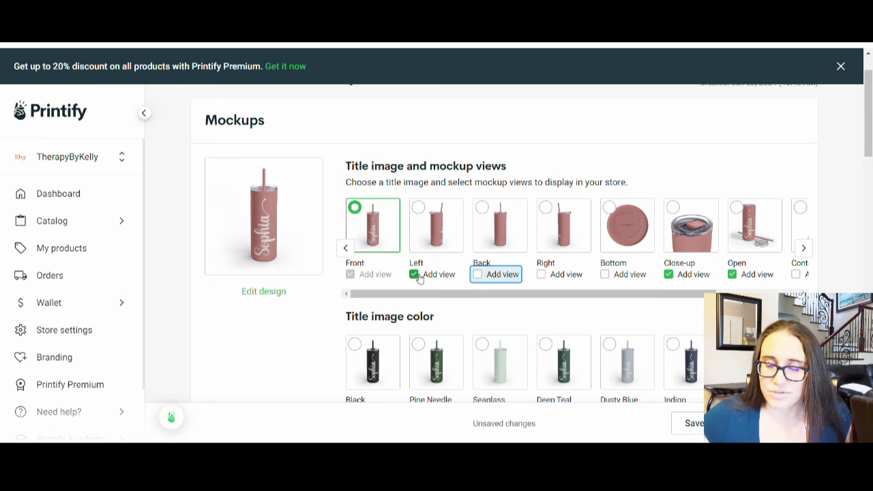
left_click(414, 274)
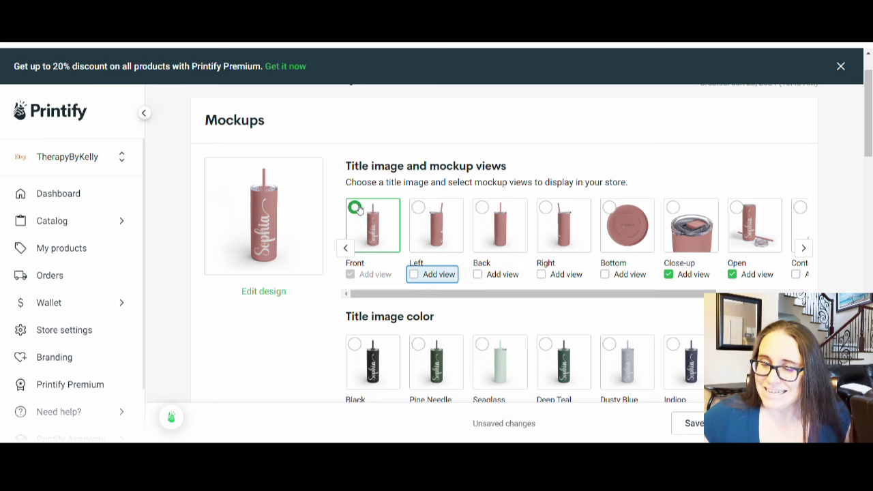
Step: Make the Close-up view the title image and remove the Front view from the displayed mockups
left_click(673, 208)
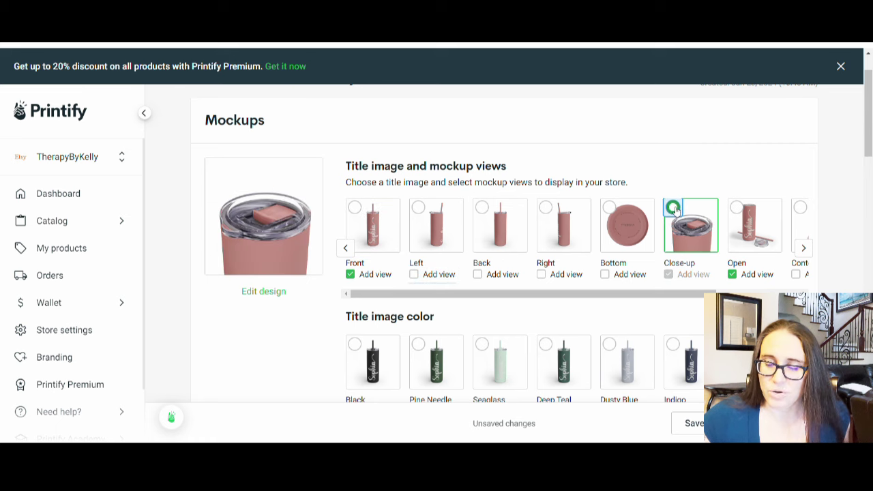
left_click(352, 275)
left_click_drag(402, 295, 503, 298)
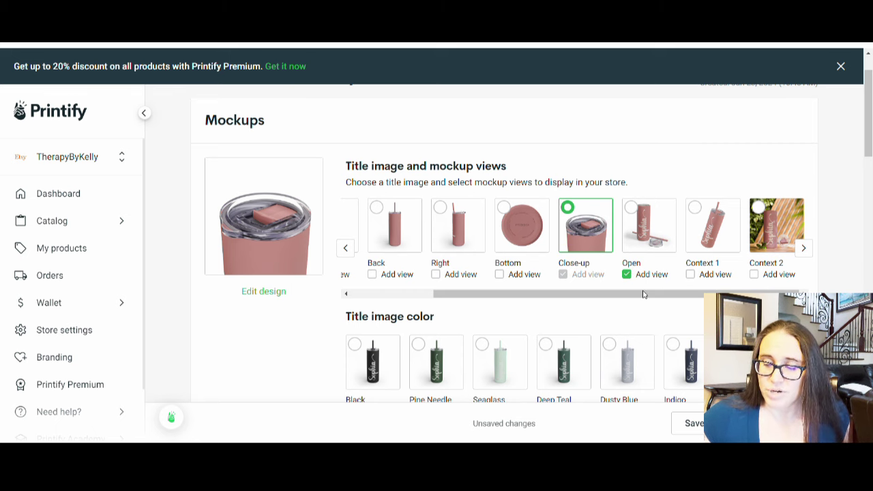
left_click_drag(642, 294, 750, 277)
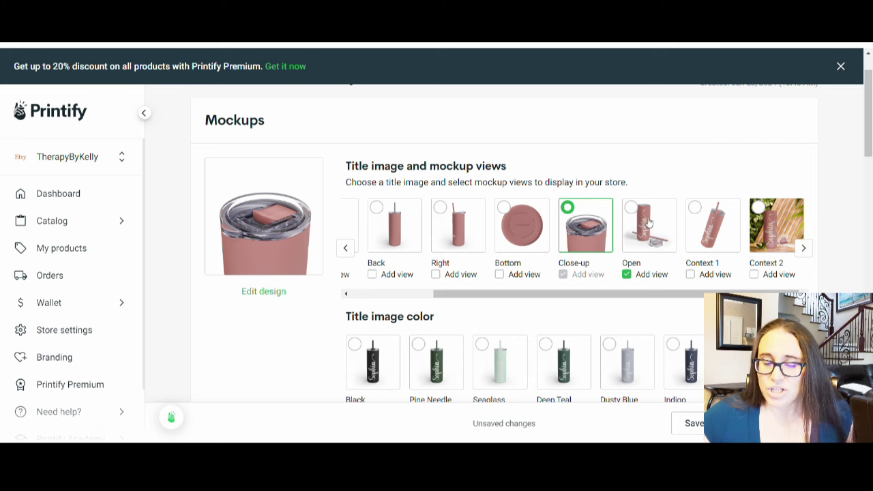
Step: Review the listing's title, description, shipping profile and the pricing table's retail price, profit and cost columns
scroll(617, 218, "up", 1)
scroll(293, 163, "down", 5)
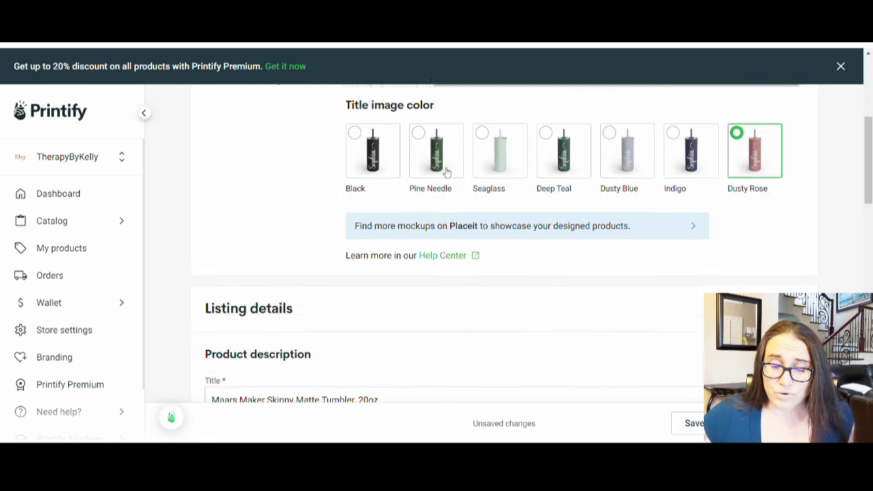
scroll(293, 164, "down", 2)
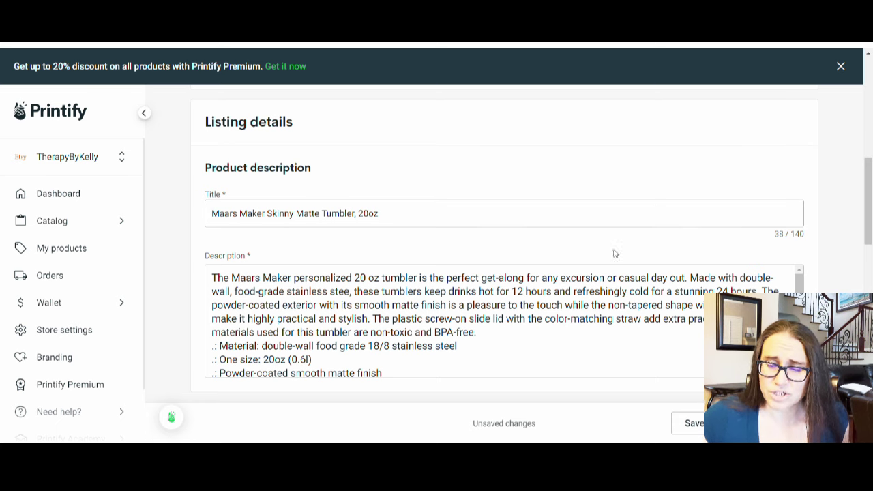
scroll(689, 232, "down", 2)
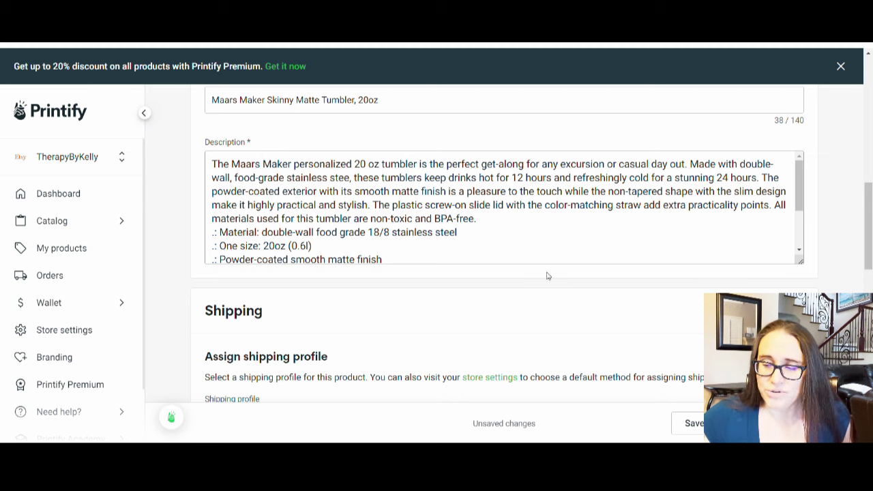
scroll(519, 219, "down", 3)
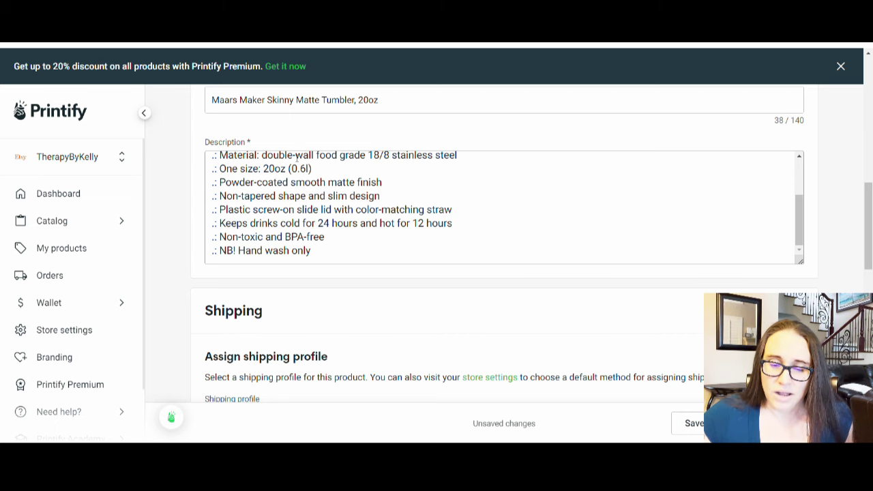
scroll(467, 193, "down", 3)
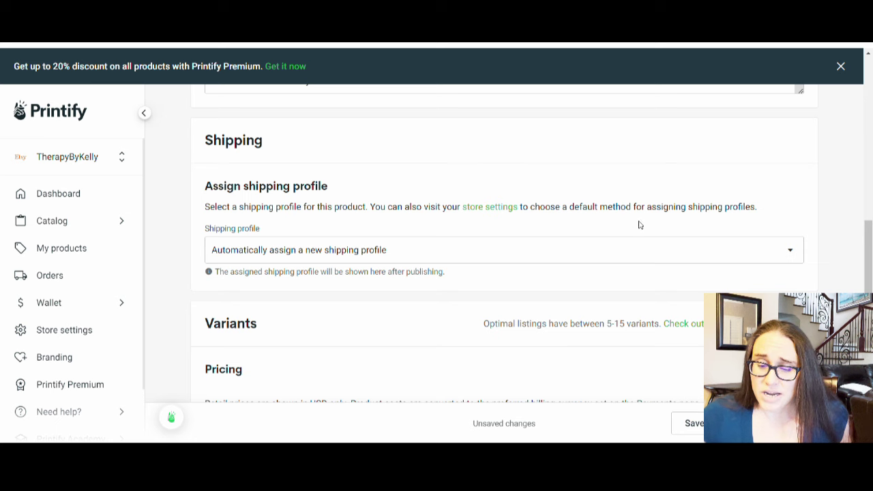
scroll(638, 223, "down", 3)
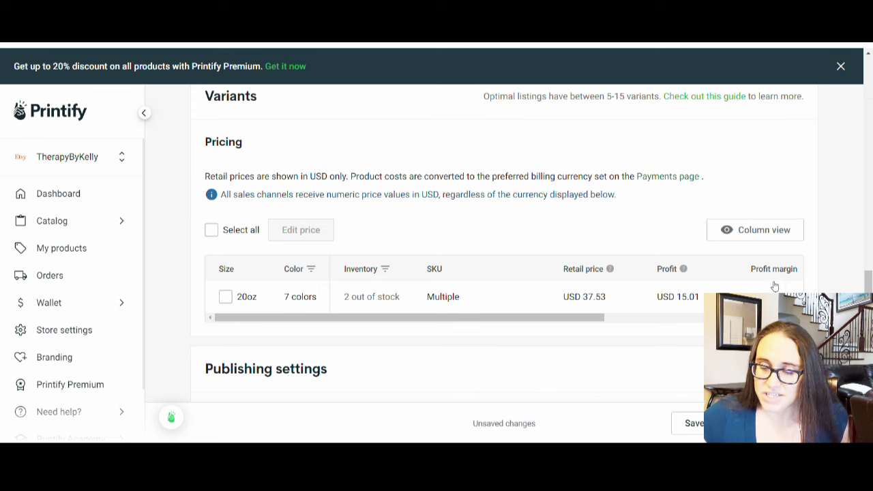
left_click_drag(583, 317, 645, 317)
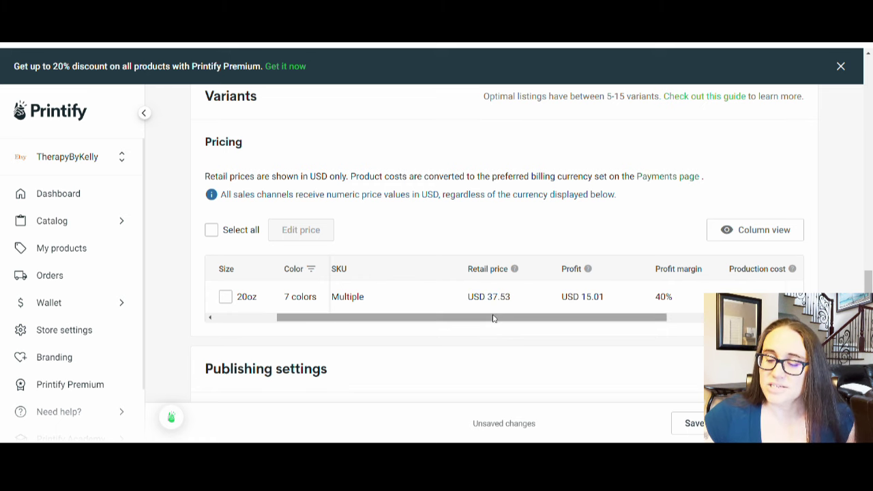
left_click_drag(493, 318, 659, 316)
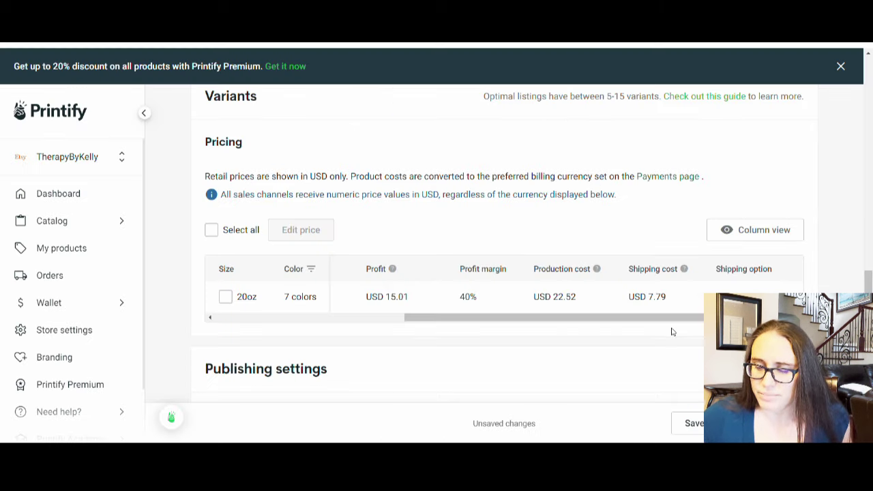
left_click_drag(625, 318, 430, 323)
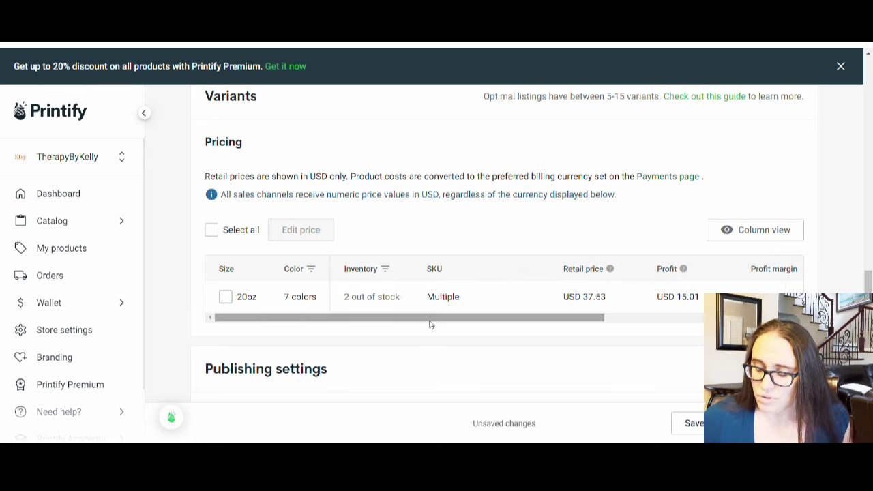
Step: Set the retail price of all seven 20oz tumbler colors to USD 32.99
left_click(604, 298)
double_click(604, 297)
type("32")
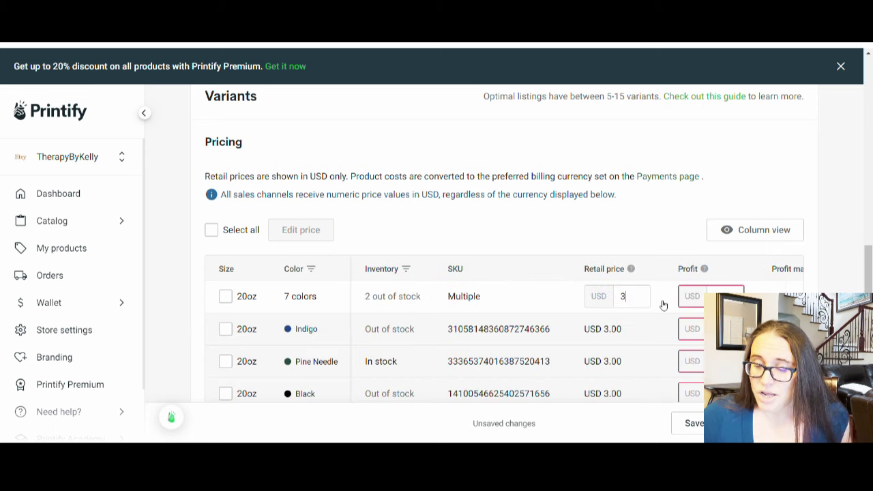
type(".99")
left_click(671, 232)
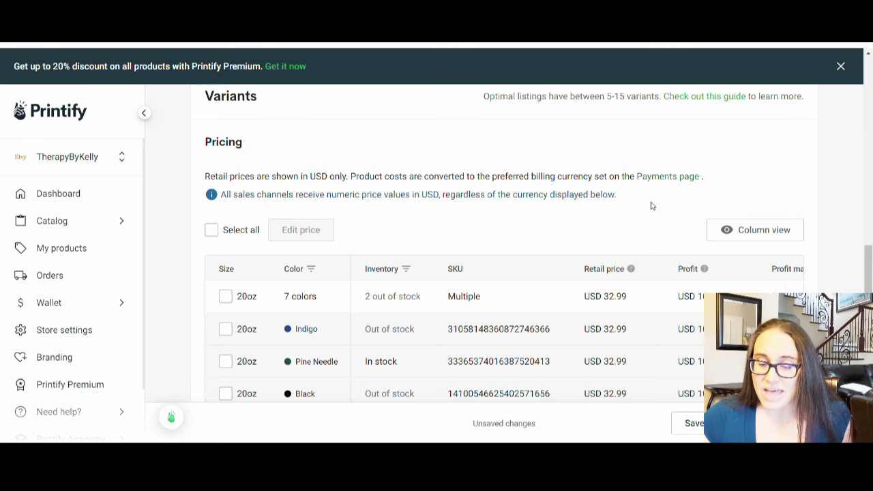
Step: Set the variant visibility to show in-stock variants as available and out-of-stock variants as "sold out"
scroll(648, 204, "down", 5)
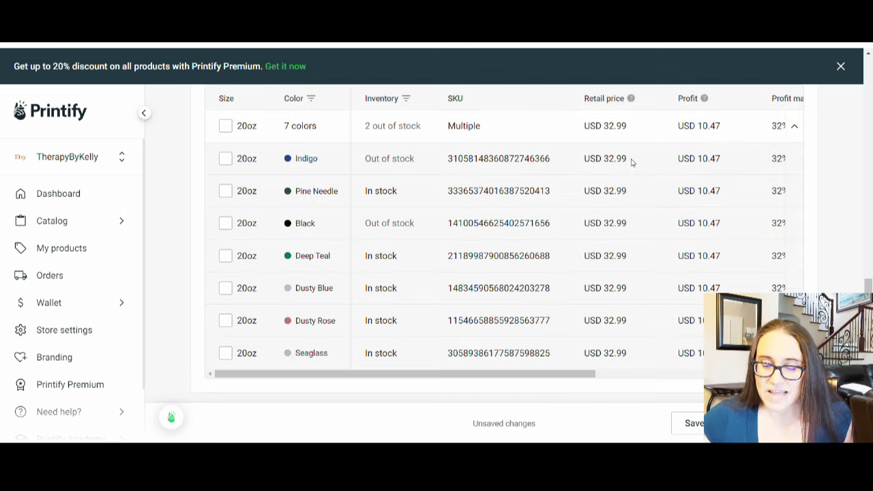
scroll(614, 198, "down", 2)
scroll(604, 193, "down", 5)
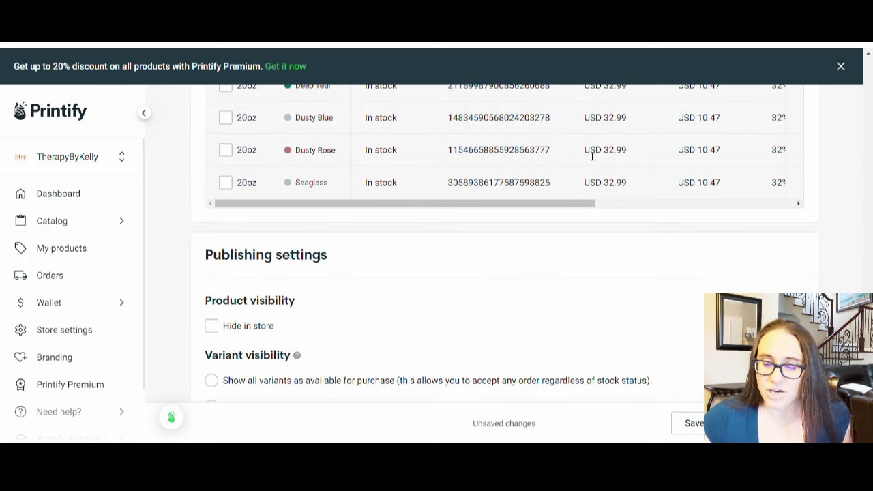
scroll(508, 175, "down", 1)
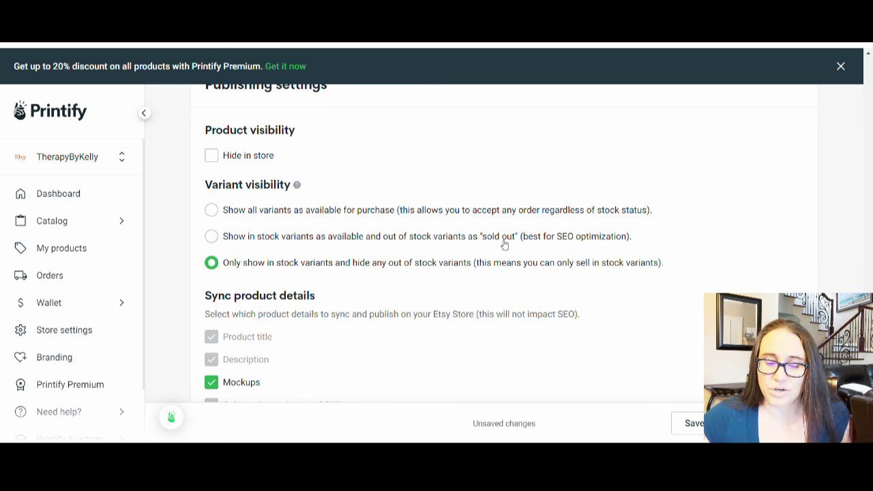
left_click(224, 238)
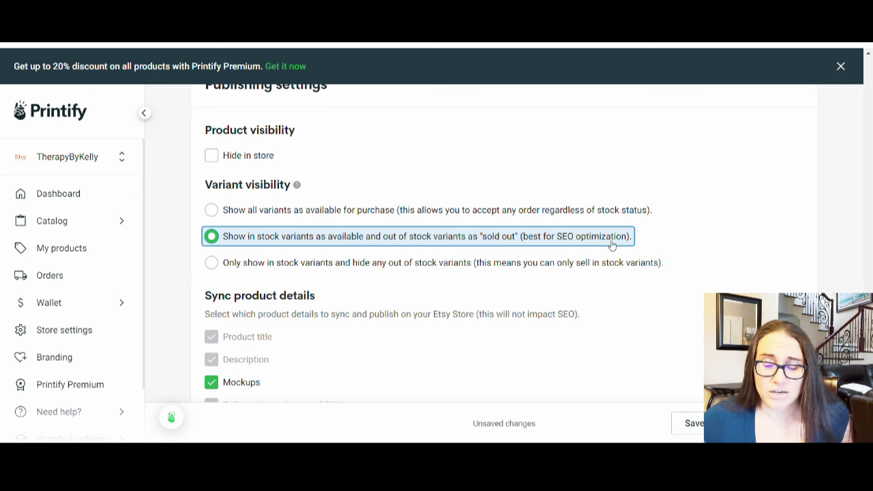
scroll(443, 272, "down", 1)
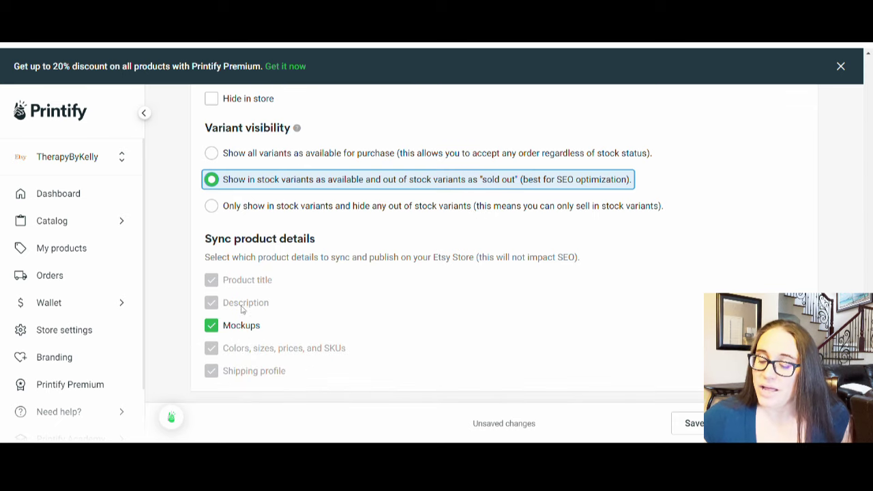
scroll(518, 324, "down", 1)
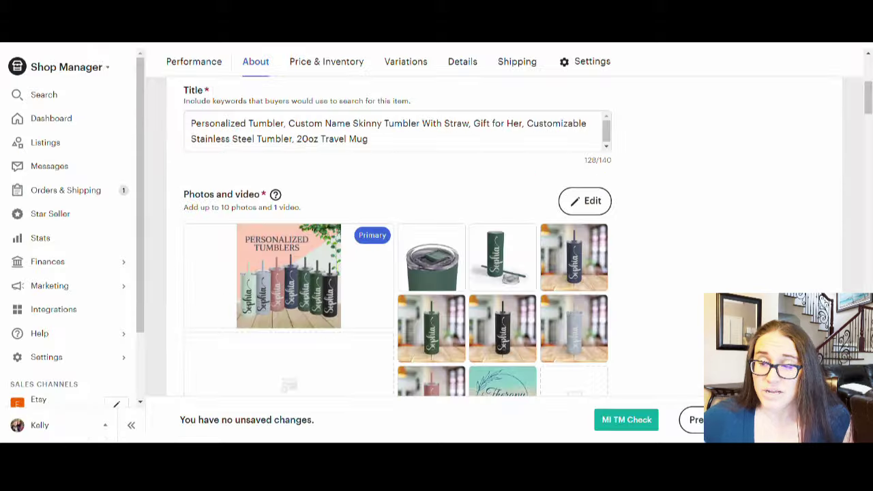
Step: Review the tumbler listing in Etsy's editor: title, photos, personalization instructions, variations, item details, capacity and tags
scroll(413, 238, "up", 3)
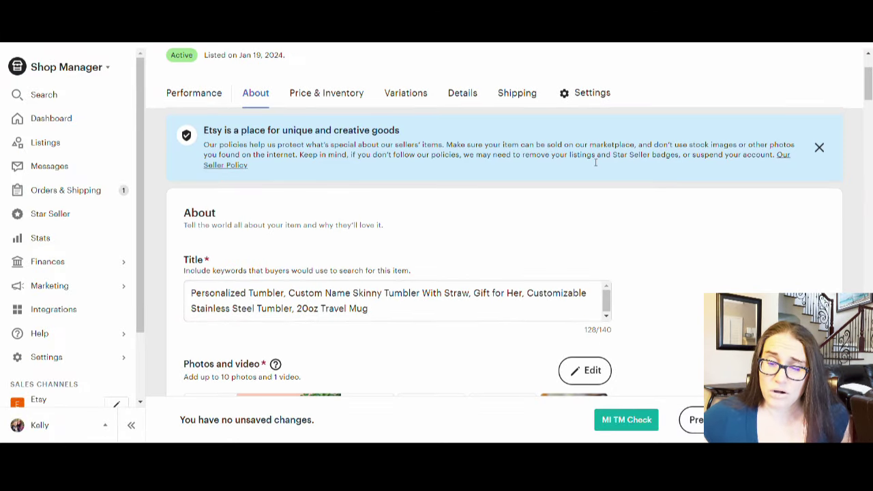
scroll(311, 183, "down", 5)
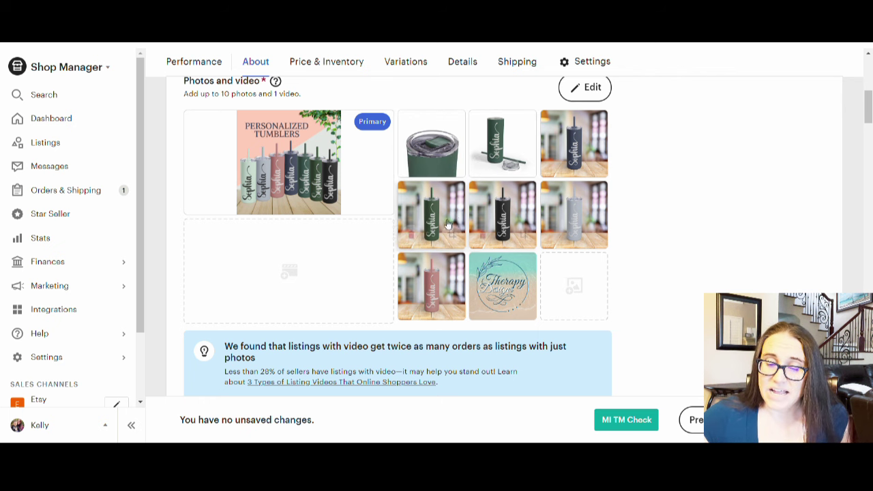
scroll(621, 221, "down", 6)
scroll(622, 197, "down", 5)
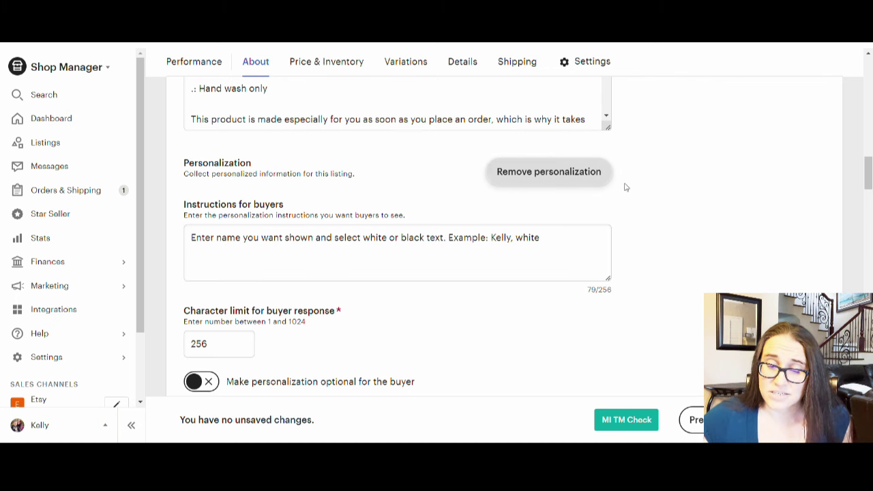
scroll(547, 195, "down", 12)
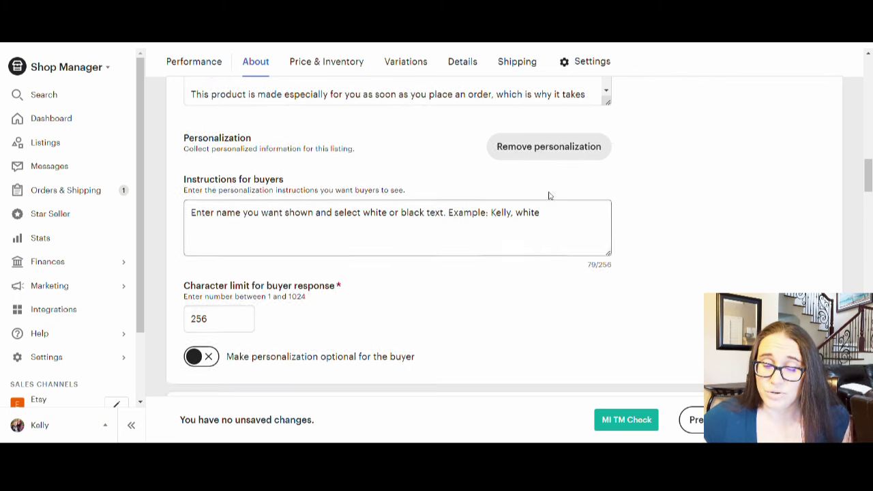
scroll(620, 195, "down", 6)
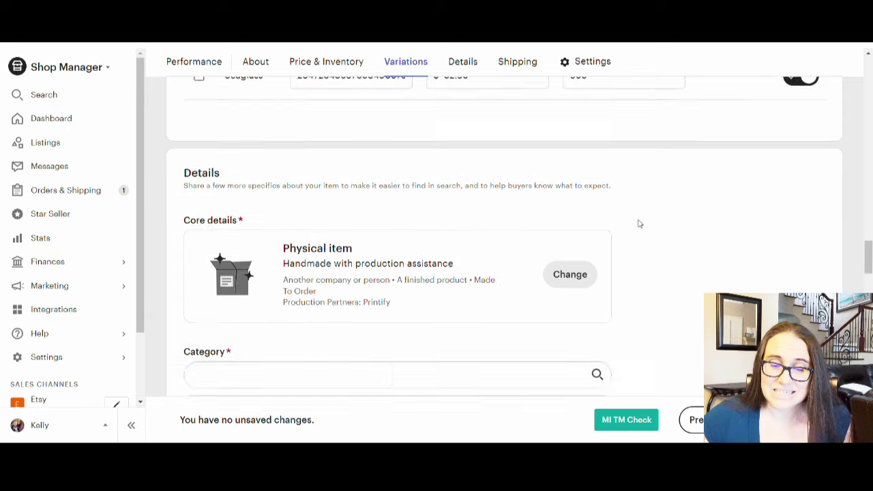
scroll(619, 170, "down", 2)
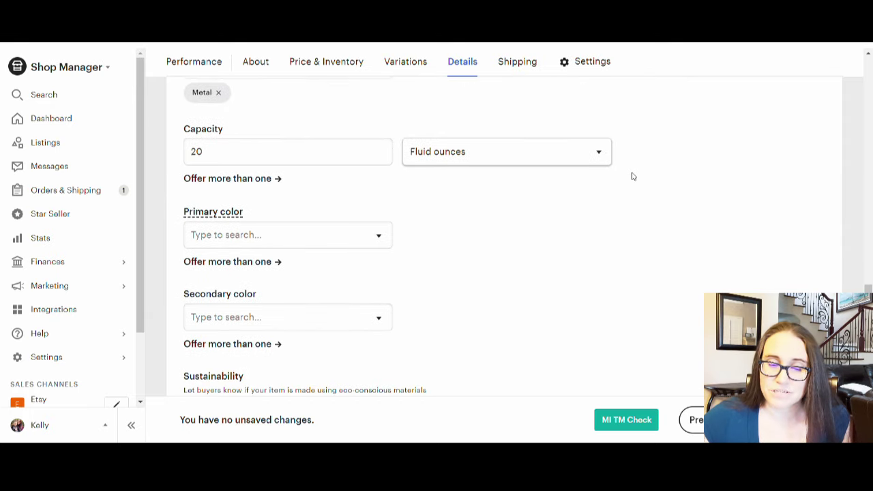
scroll(398, 197, "up", 3)
scroll(270, 168, "down", 3)
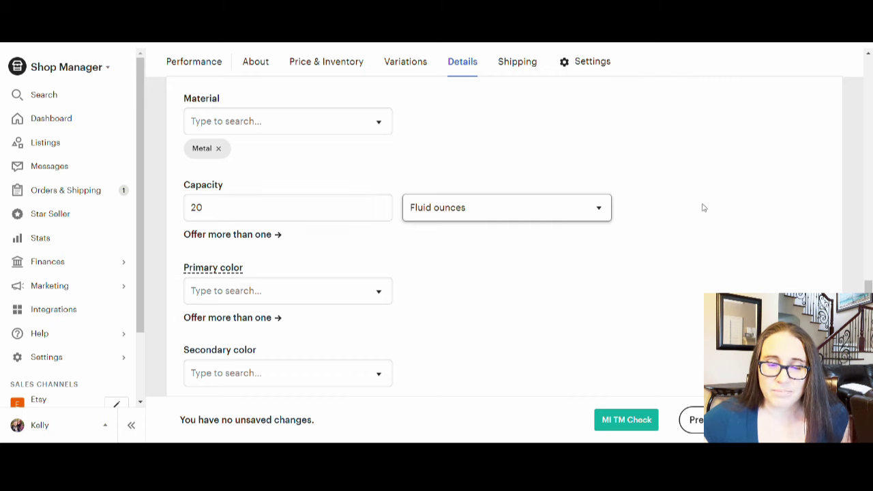
scroll(703, 204, "down", 7)
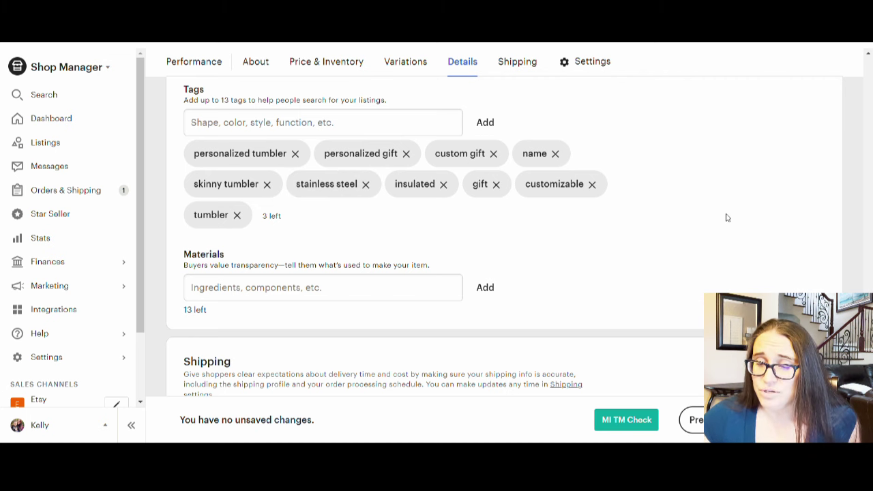
scroll(709, 215, "up", 15)
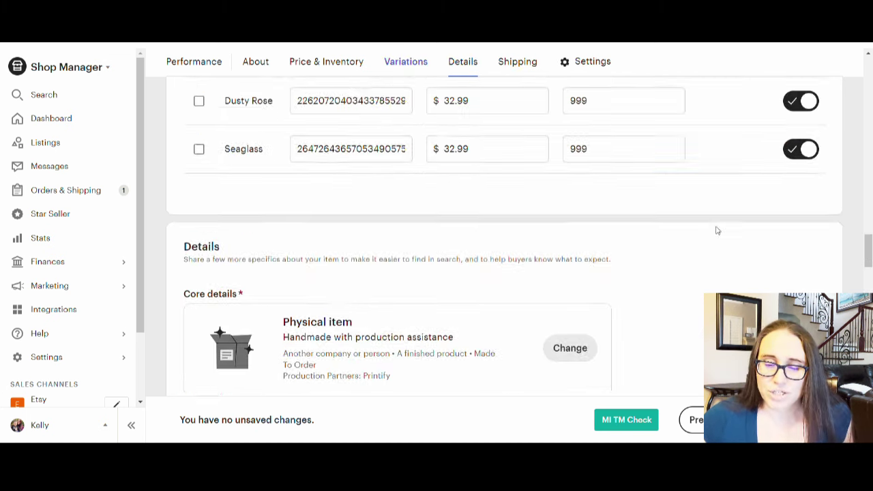
scroll(699, 211, "up", 15)
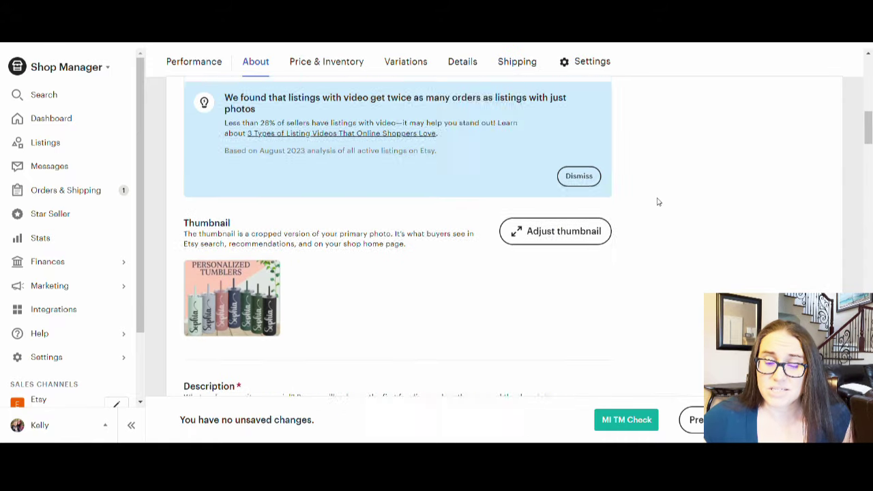
Step: Look over the tumbler listing's primary photo, thumbnail and photo gallery in the Etsy editor
scroll(368, 314, "up", 3)
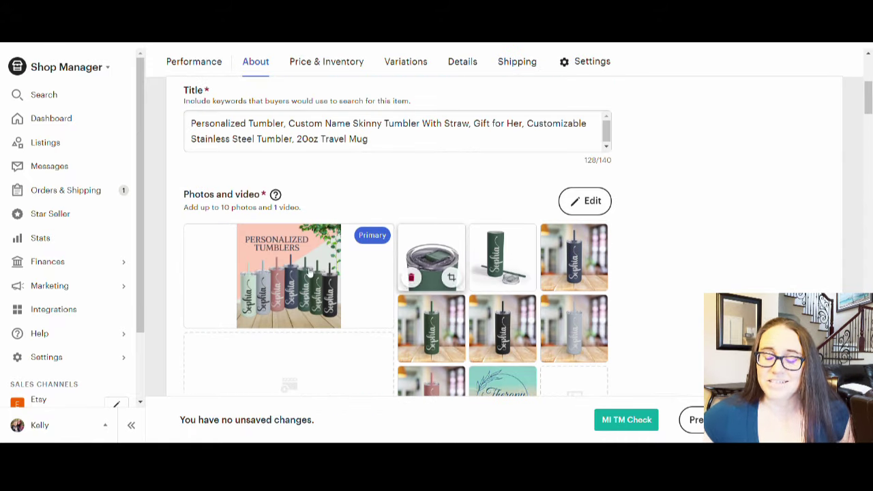
scroll(551, 253, "down", 1)
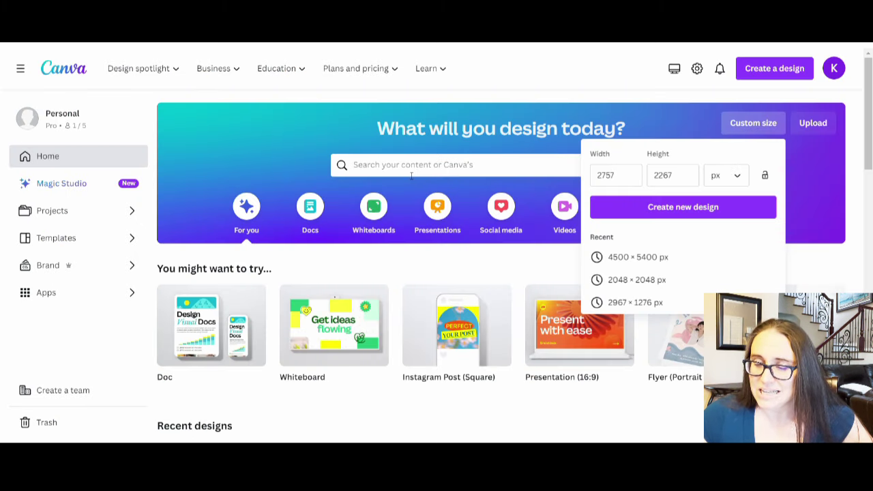
Step: Switch to Canva and create a new custom-size design of 4000 × 4000 px
left_click(615, 175)
double_click(664, 176)
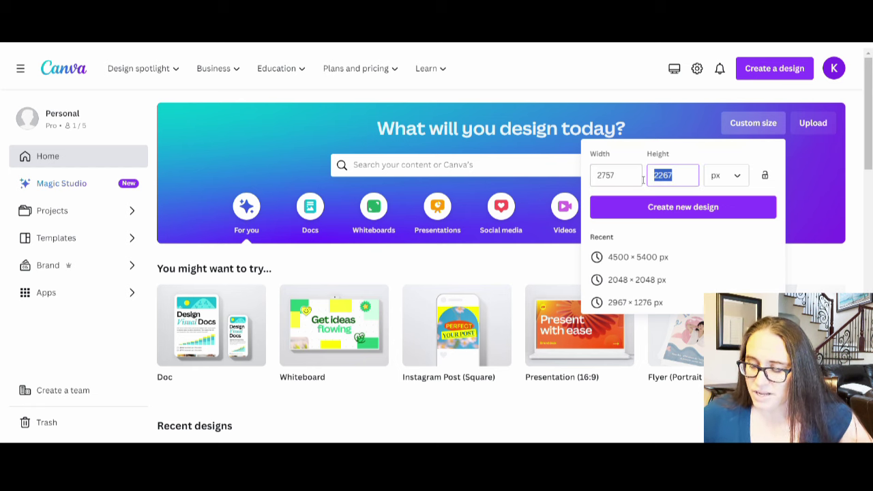
key("BackSpace")
left_click(627, 174)
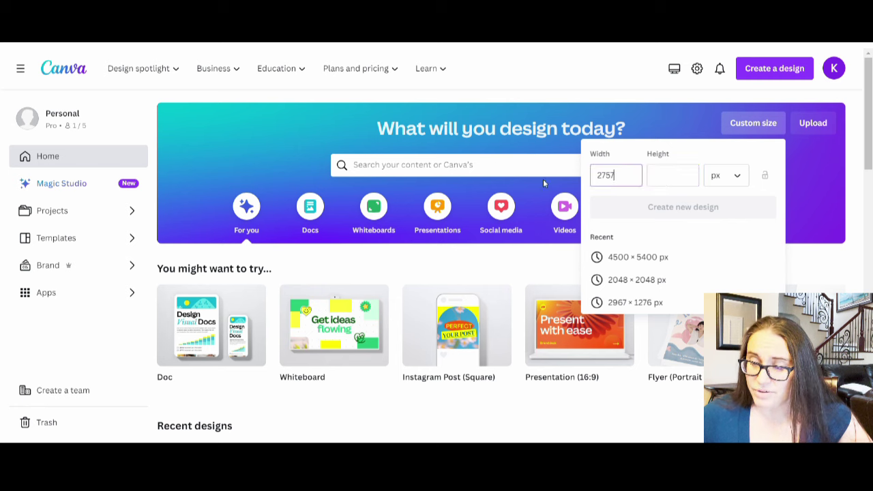
left_click_drag(641, 175, 587, 174)
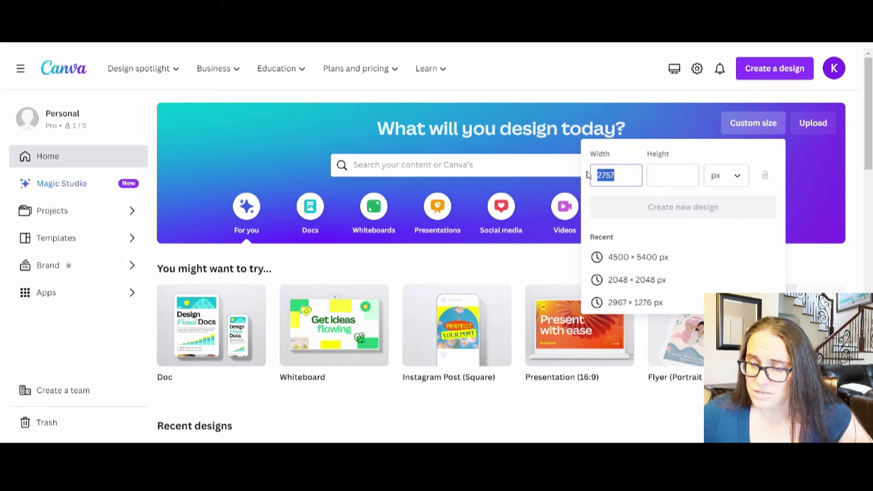
type("4000")
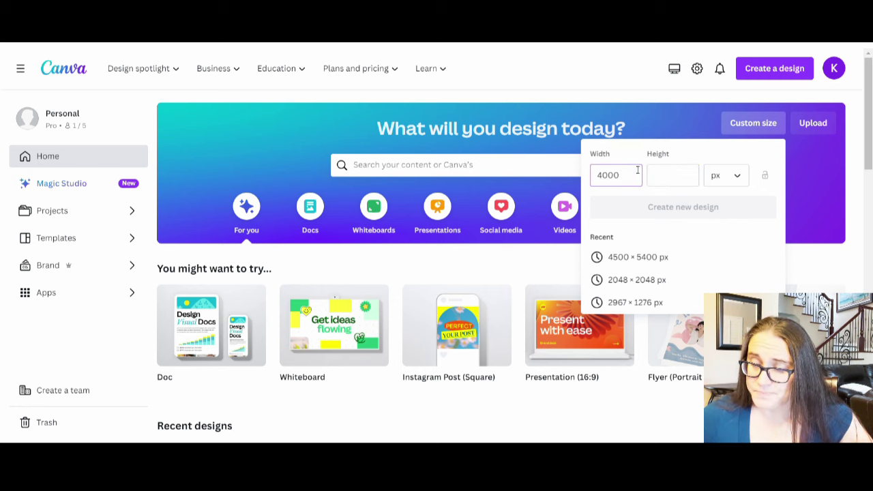
left_click(658, 175)
type("4000")
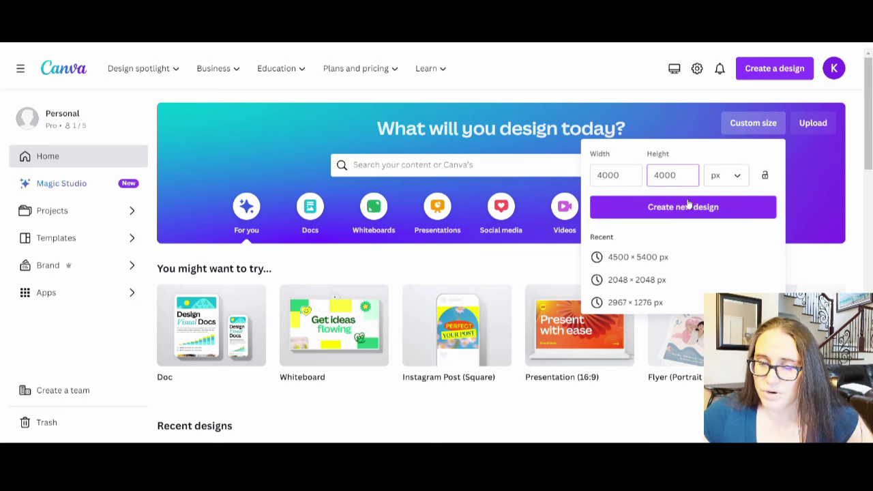
left_click(687, 206)
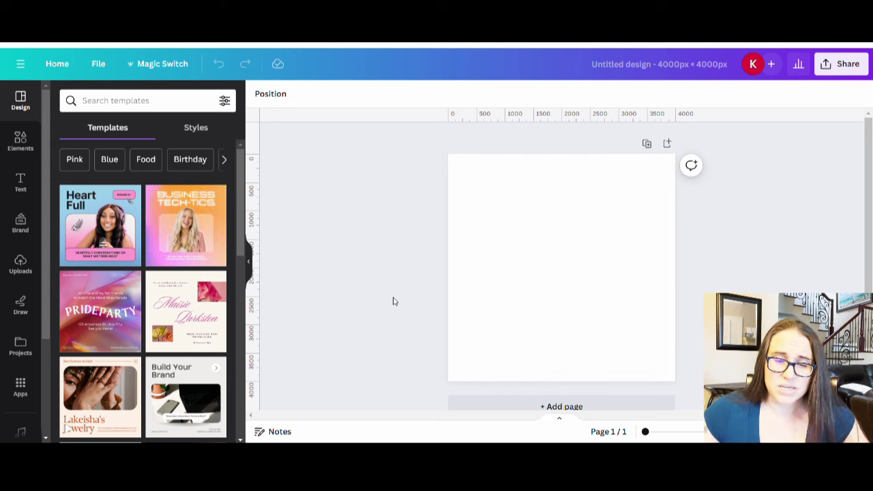
Step: Search the elements for "table background" and show all the photo results
left_click(21, 152)
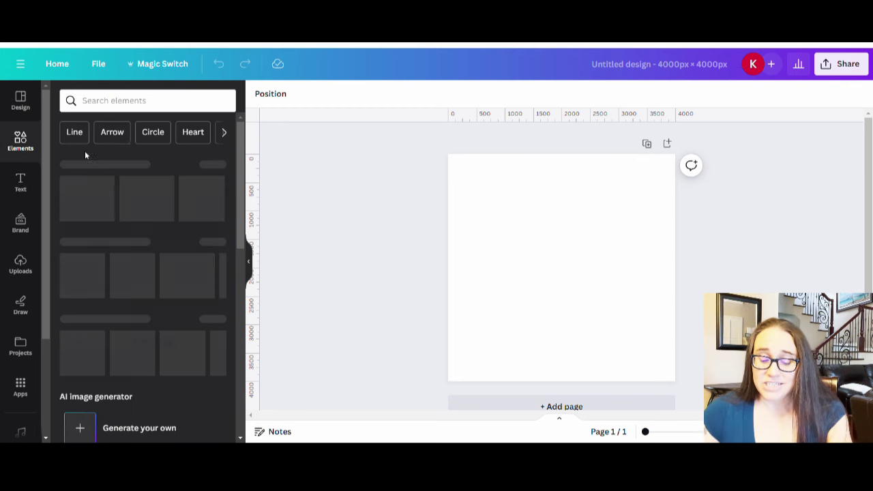
left_click(156, 101)
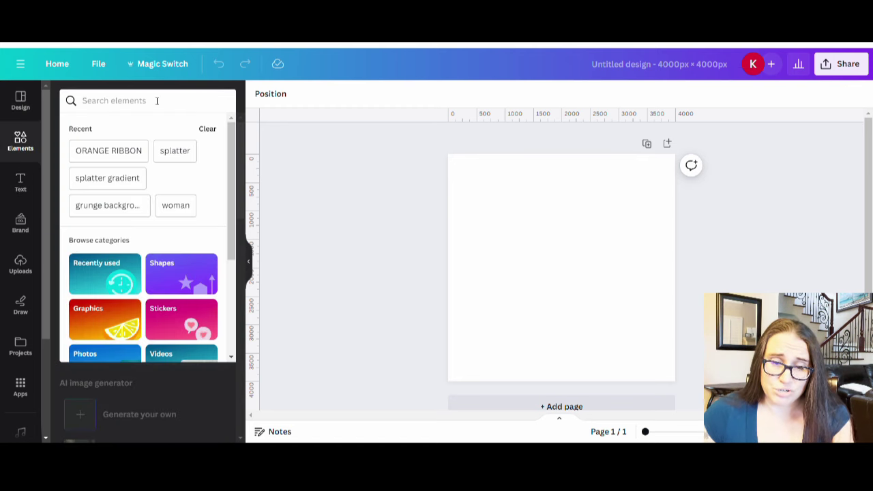
type("ta")
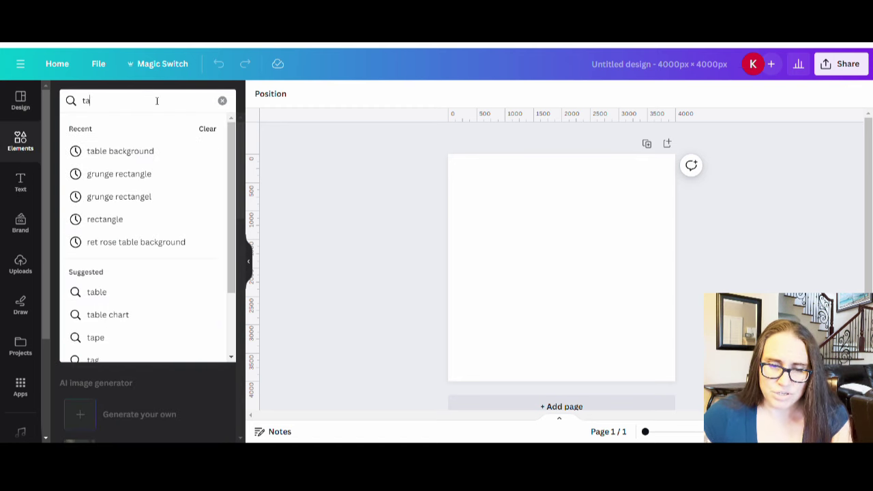
type("ble back")
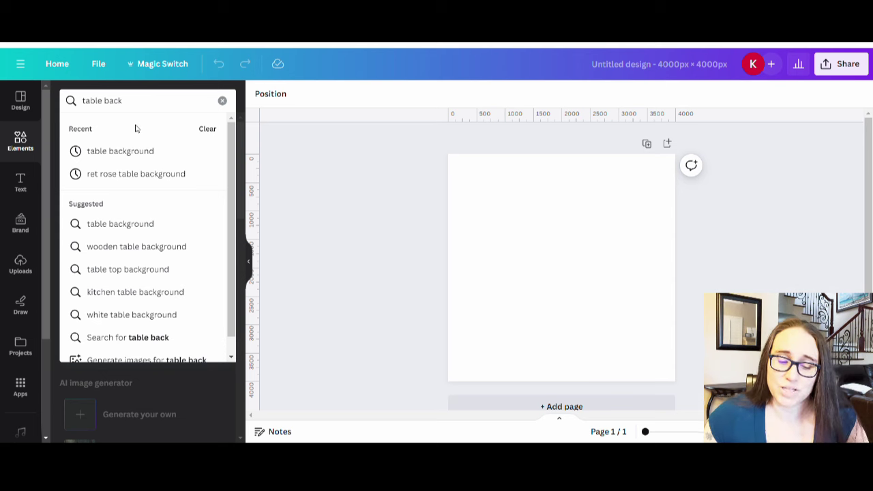
left_click(119, 153)
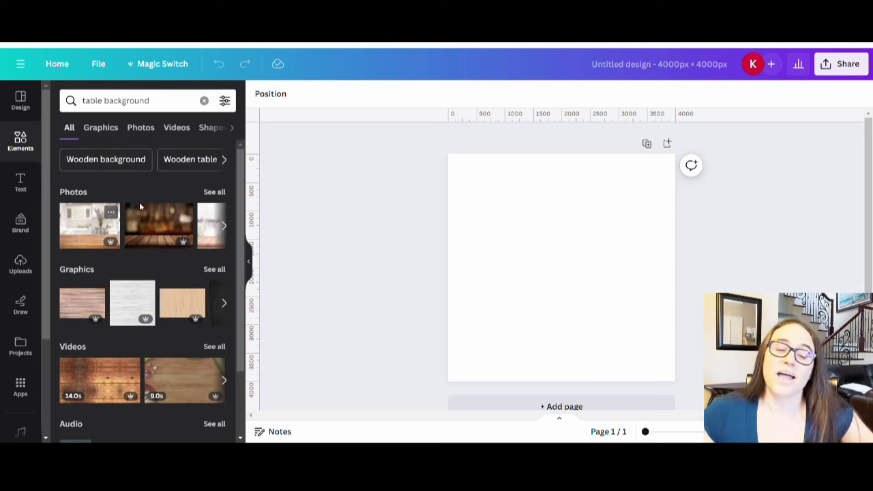
left_click(214, 192)
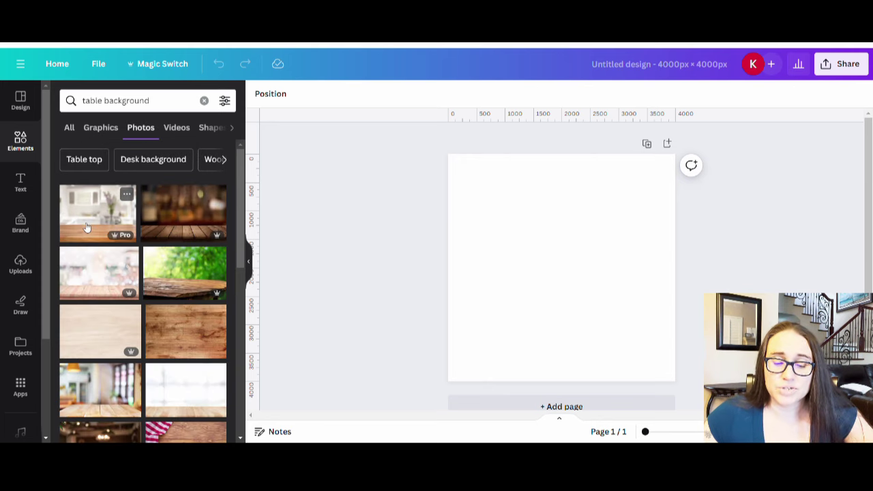
Step: Add the photo of a light wooden table in front of blurred large windows and greenery to the blank page
scroll(157, 286, "down", 5)
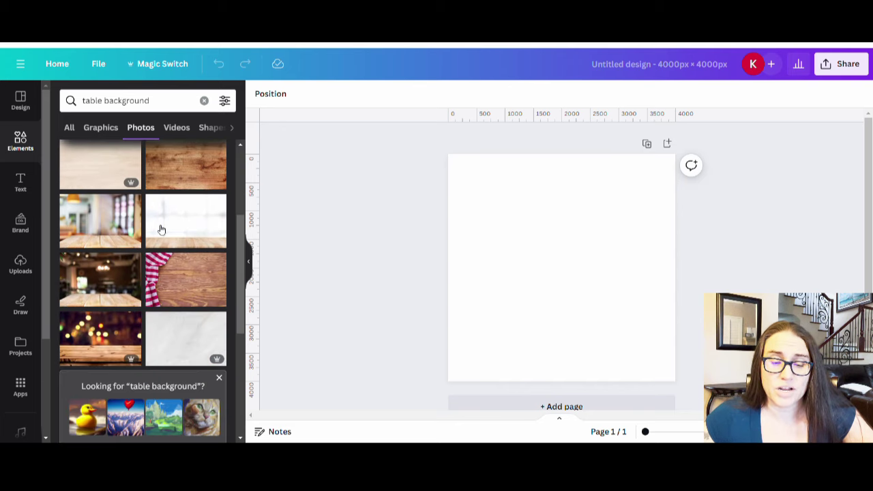
scroll(163, 287, "up", 5)
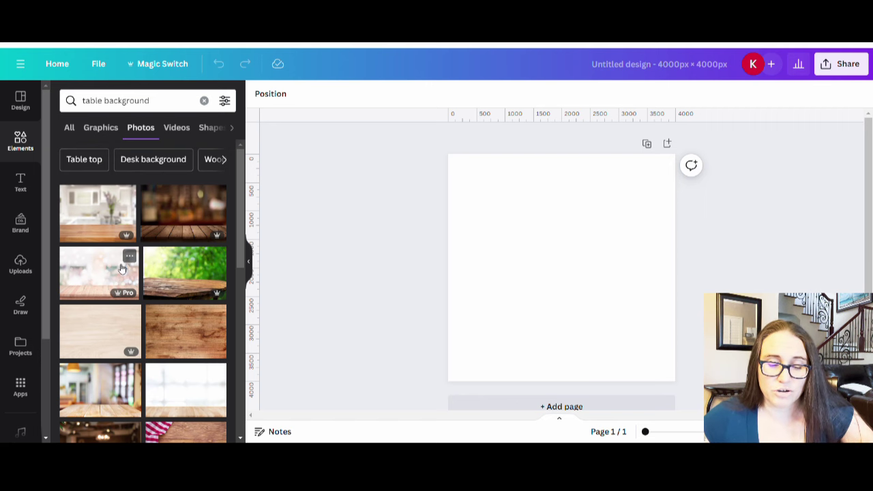
scroll(154, 250, "down", 3)
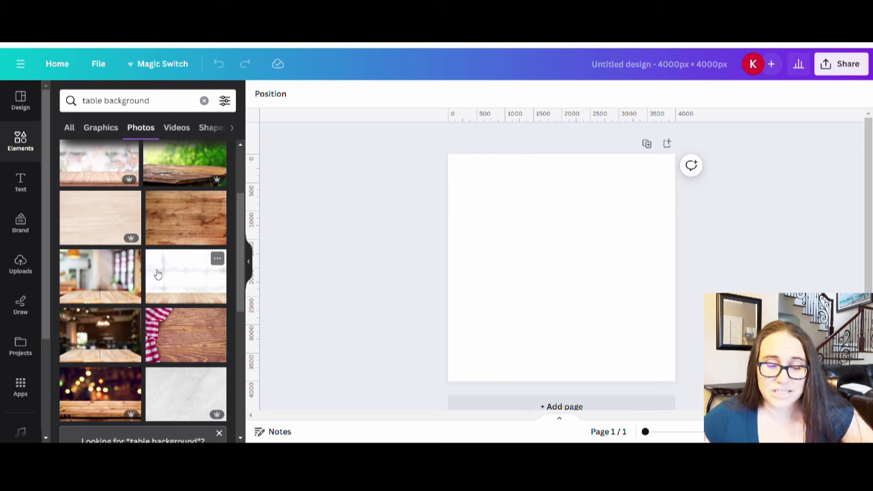
scroll(157, 273, "down", 8)
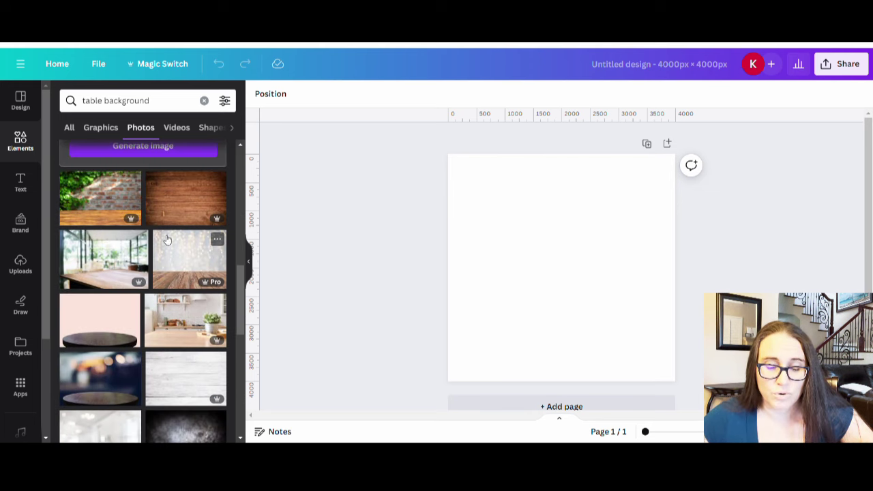
scroll(150, 287, "down", 5)
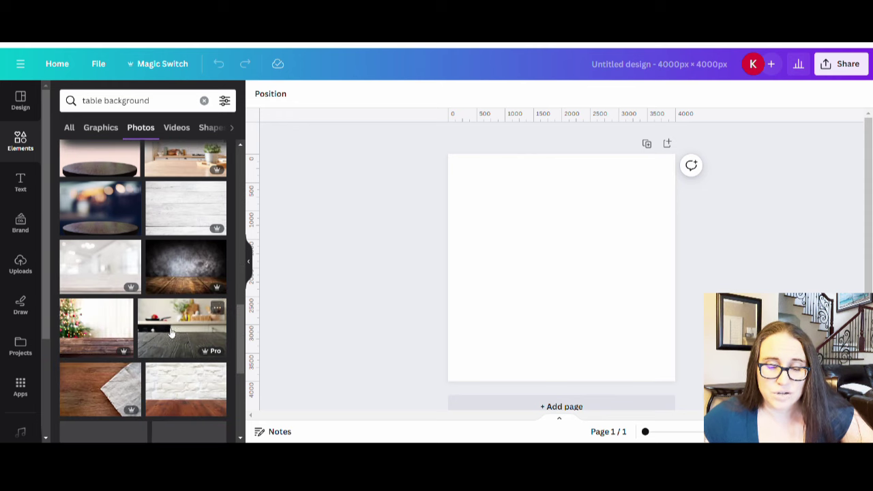
scroll(152, 381, "down", 5)
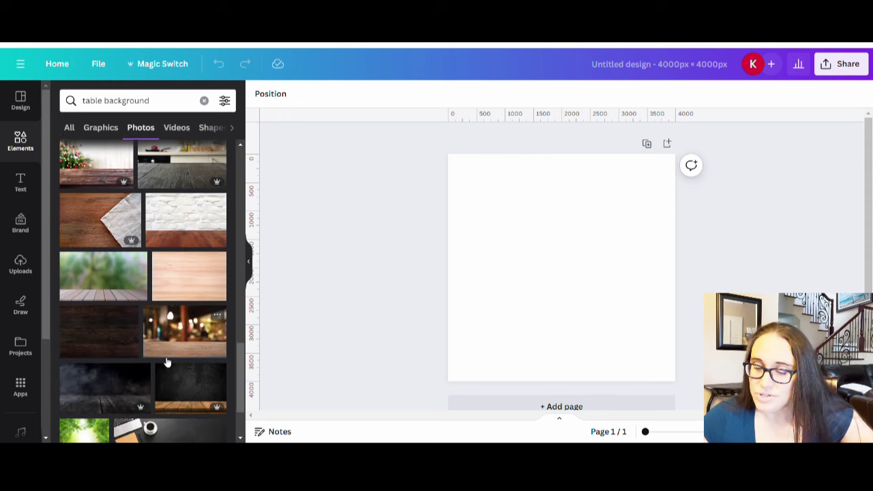
scroll(171, 358, "up", 8)
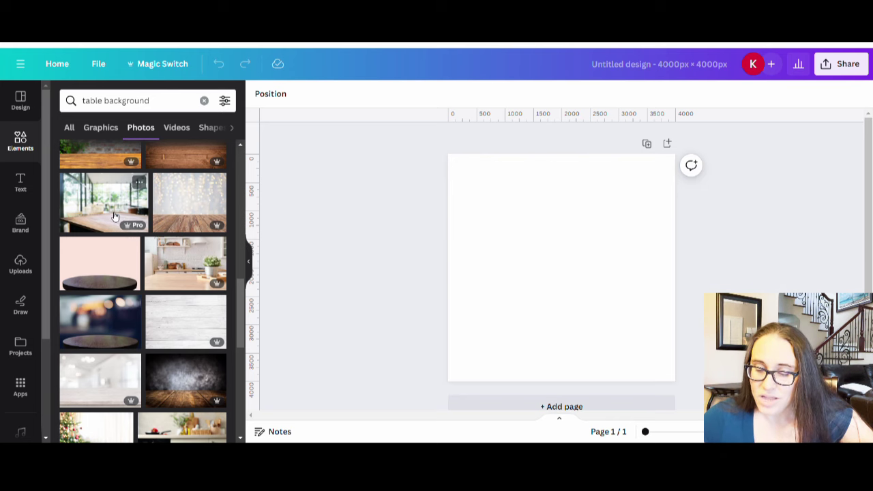
left_click(114, 216)
Step: Enlarge and reposition the wooden table photo until it covers the whole first page, with the tabletop along the lower edge
left_click_drag(472, 333, 383, 386)
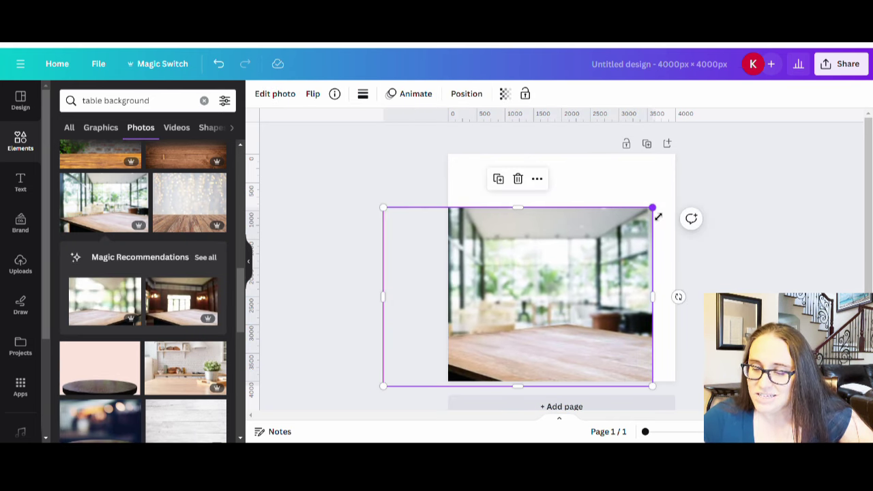
left_click_drag(657, 216, 738, 166)
left_click_drag(593, 281, 554, 281)
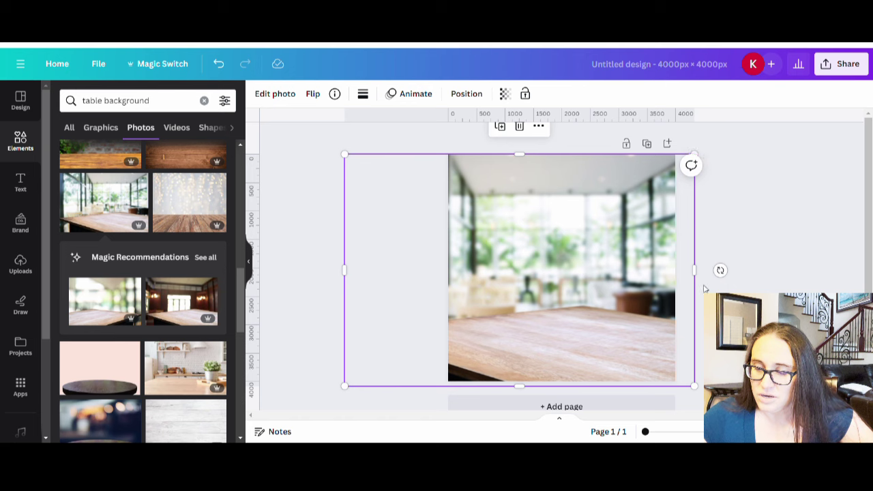
left_click_drag(694, 386, 745, 420)
left_click_drag(641, 365, 611, 362)
key("Escape")
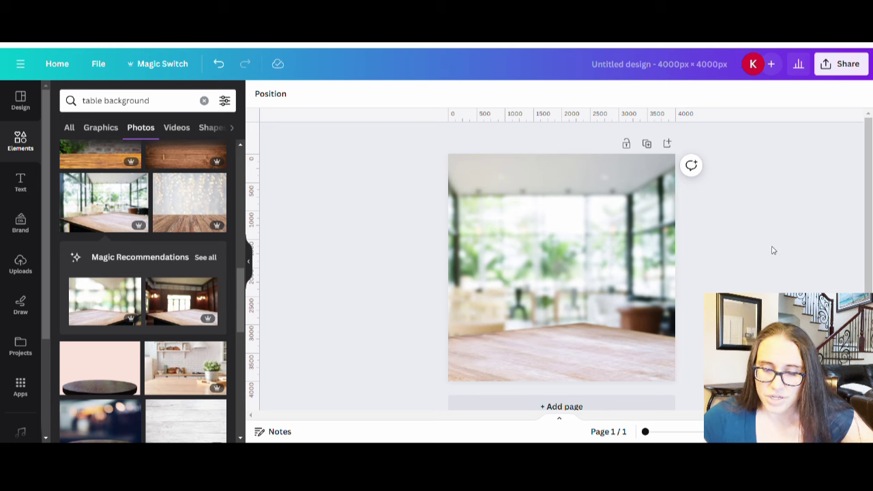
Step: Add a second page and place the photo of a diagonal peach-and-grey wall above wooden planks on it
scroll(702, 346, "down", 1)
left_click(578, 393)
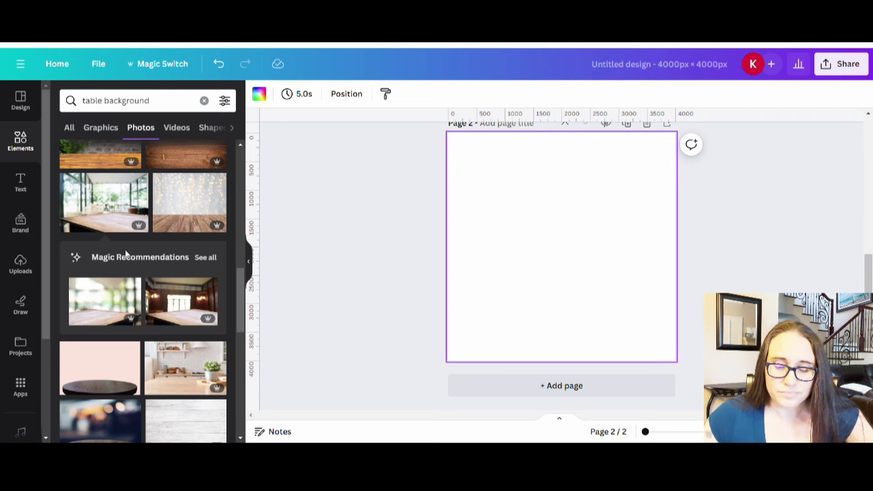
scroll(126, 253, "down", 4)
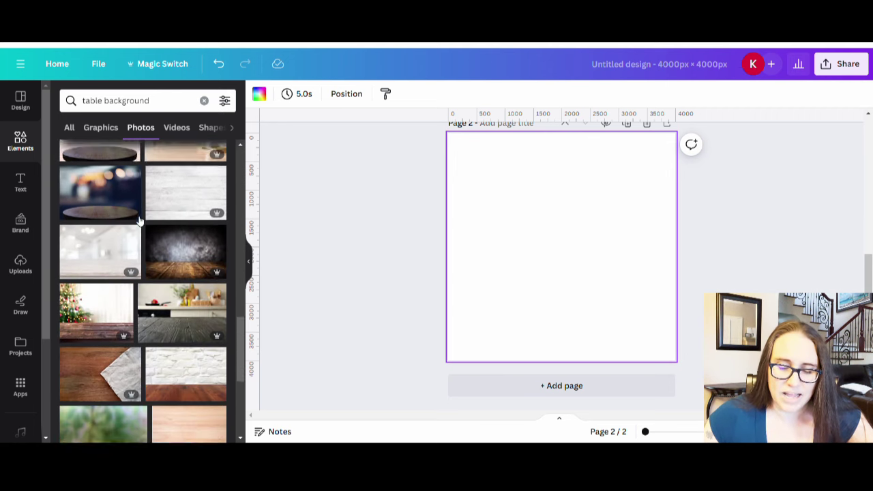
scroll(137, 228, "down", 5)
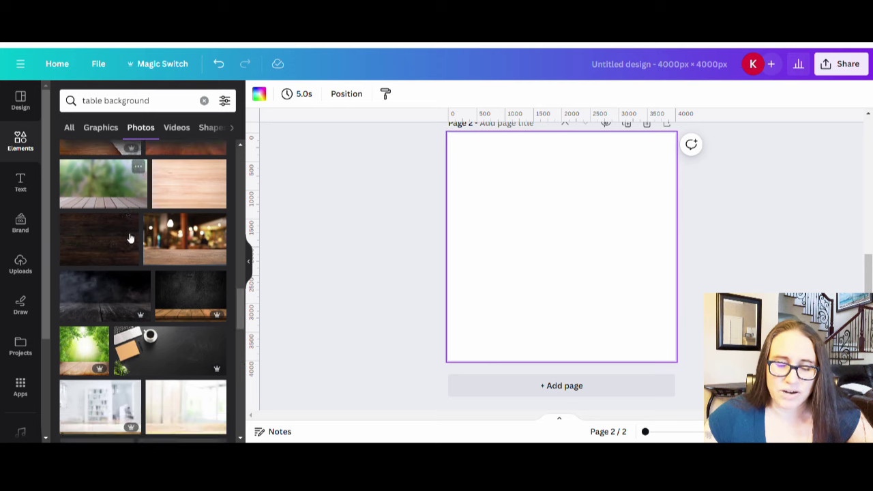
scroll(140, 310, "down", 2)
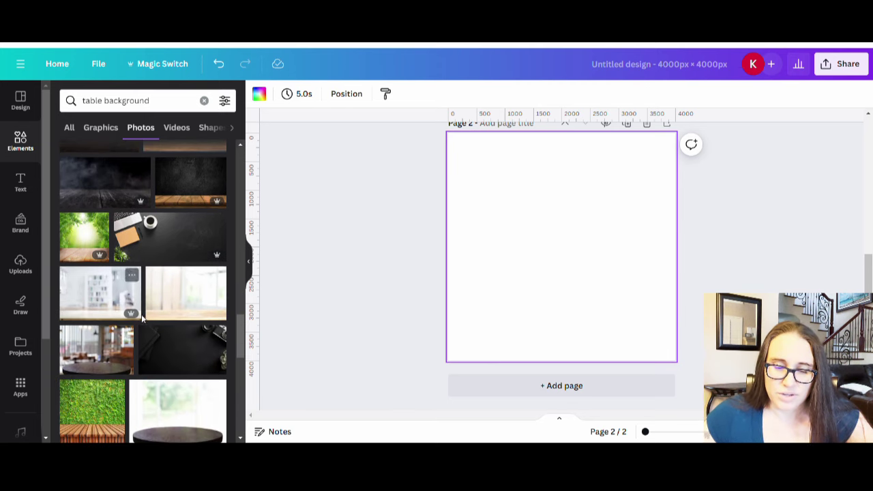
scroll(141, 314, "down", 3)
scroll(163, 272, "down", 3)
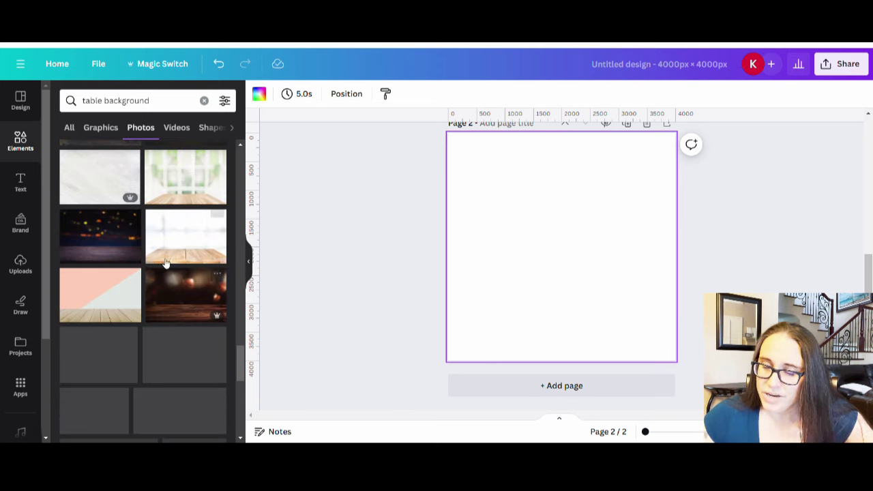
left_click(94, 311)
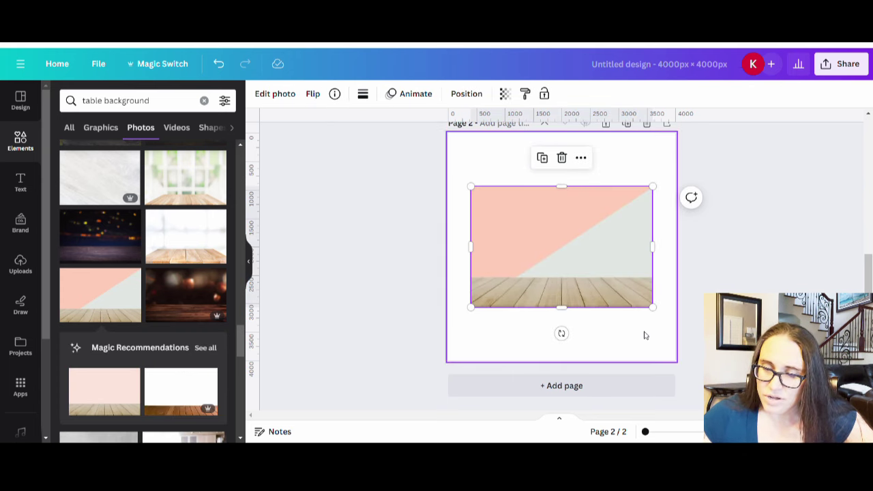
Step: Enlarge the peach-and-grey photo to fill page 2 and shift it so the diagonal starts just above the planks at the left edge
left_click_drag(653, 307, 732, 360)
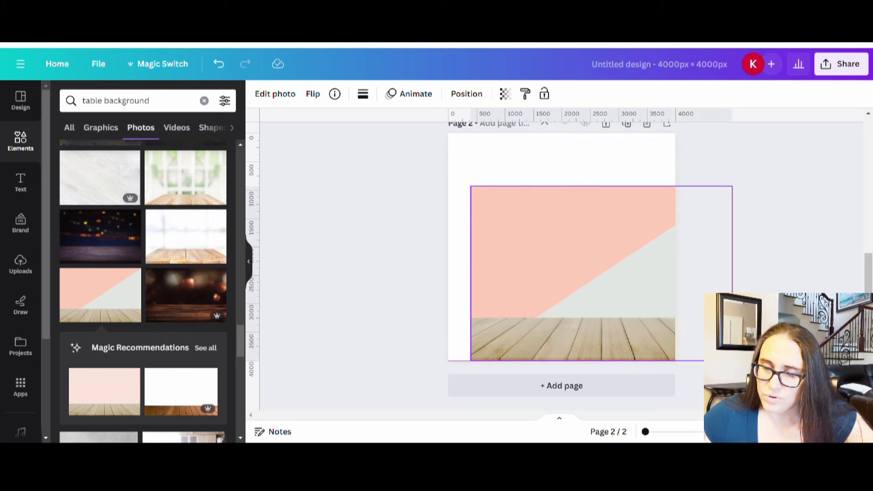
left_click_drag(474, 192, 381, 162)
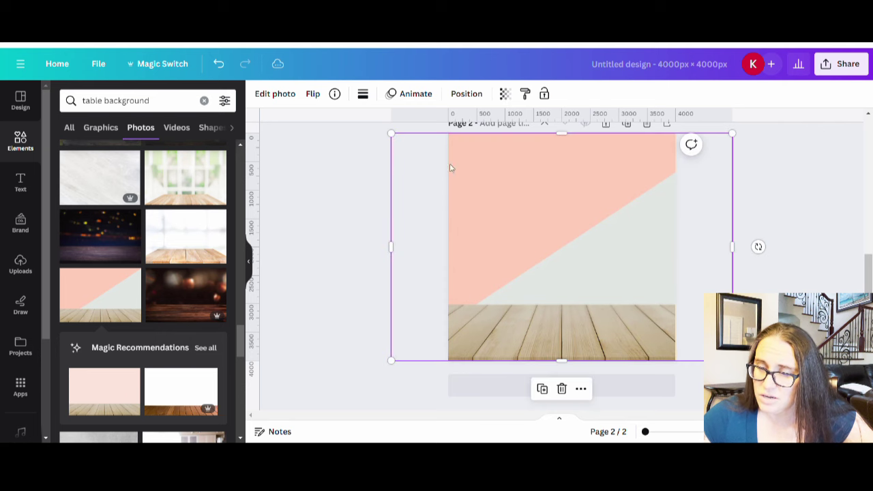
left_click_drag(617, 254, 580, 260)
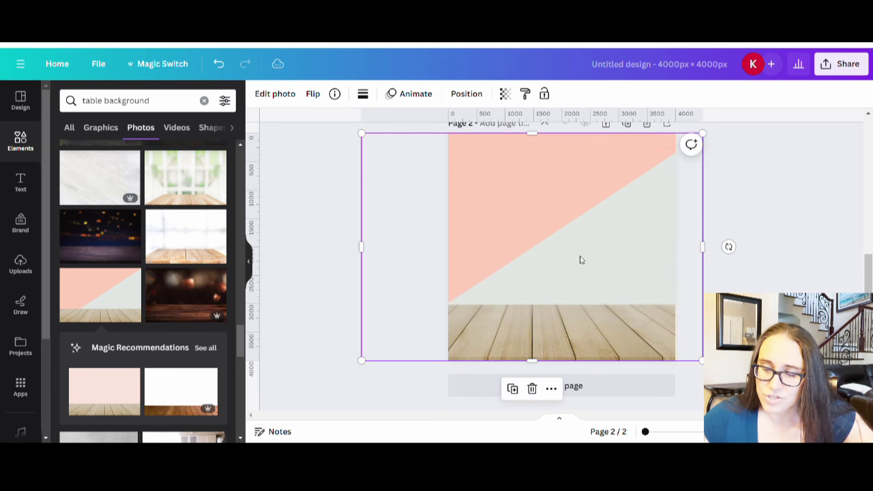
left_click(788, 216)
scroll(648, 298, "up", 3)
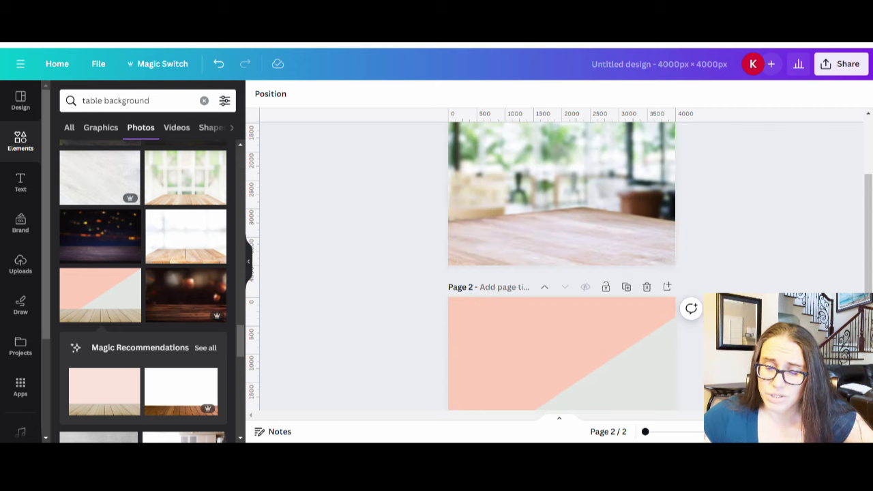
scroll(587, 325, "down", 3)
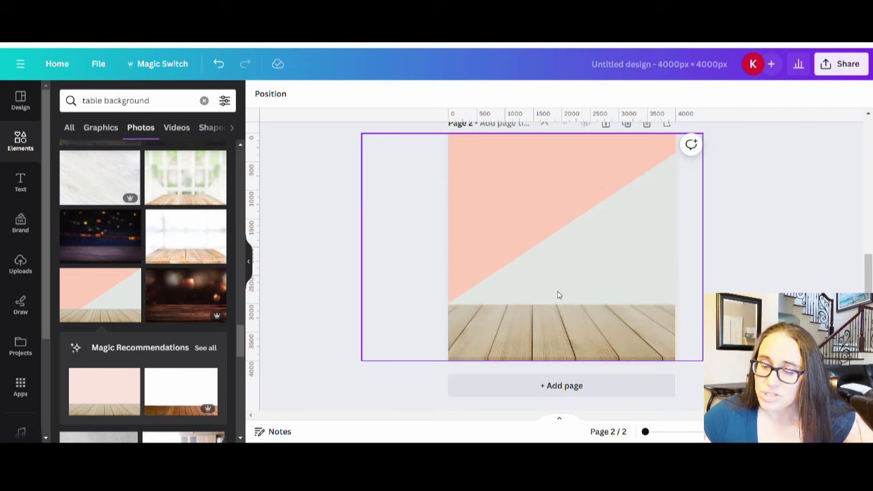
Step: Add the uploaded navy tumbler image to page 2 and remove its white background
scroll(522, 270, "up", 5)
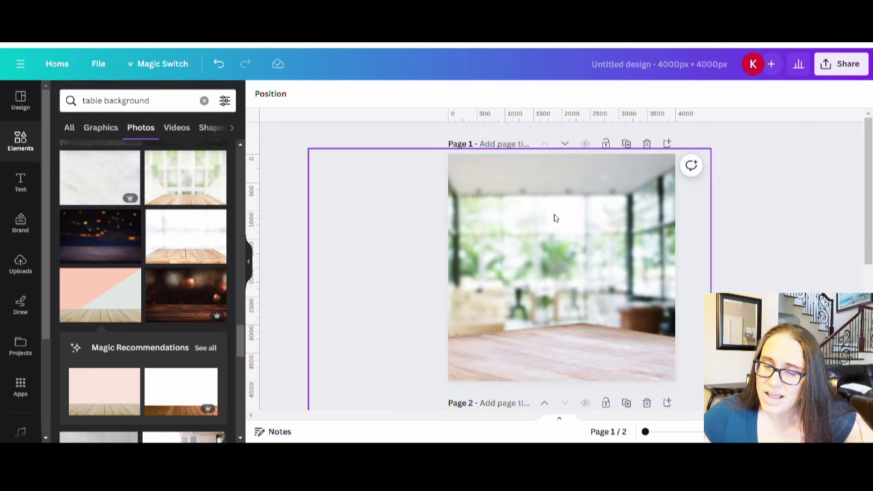
scroll(610, 255, "down", 3)
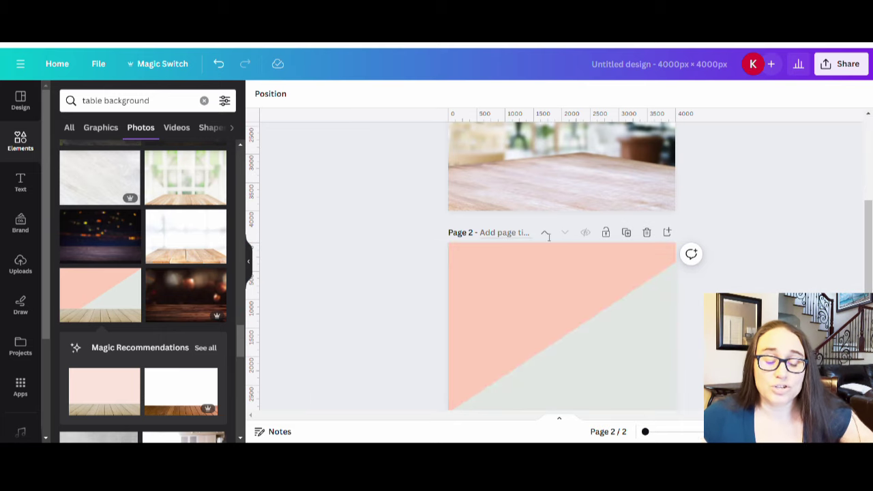
left_click(15, 266)
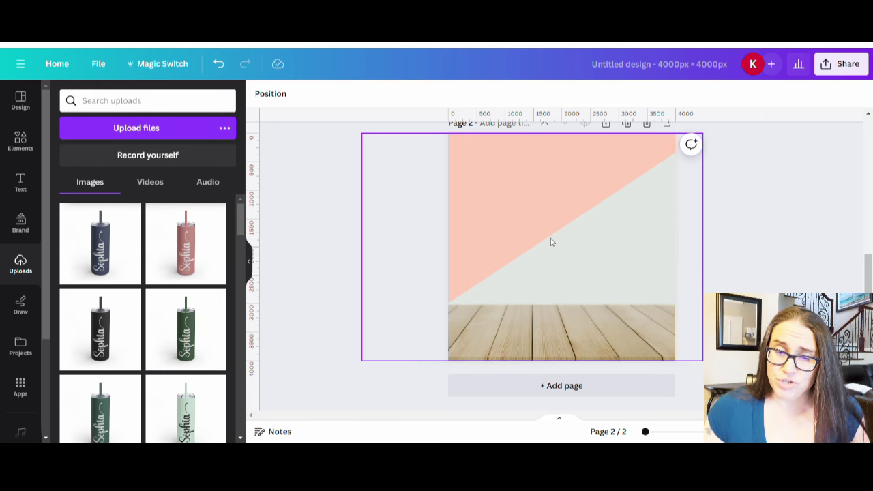
key("ctrl+v")
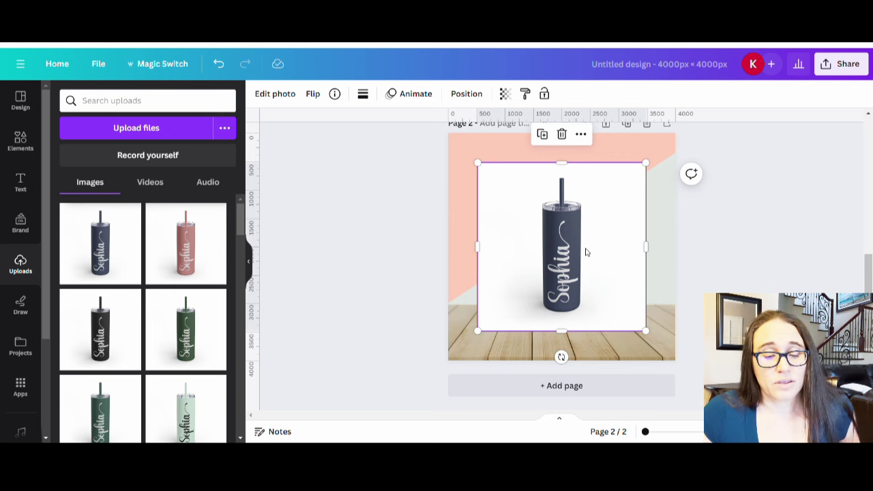
left_click(275, 95)
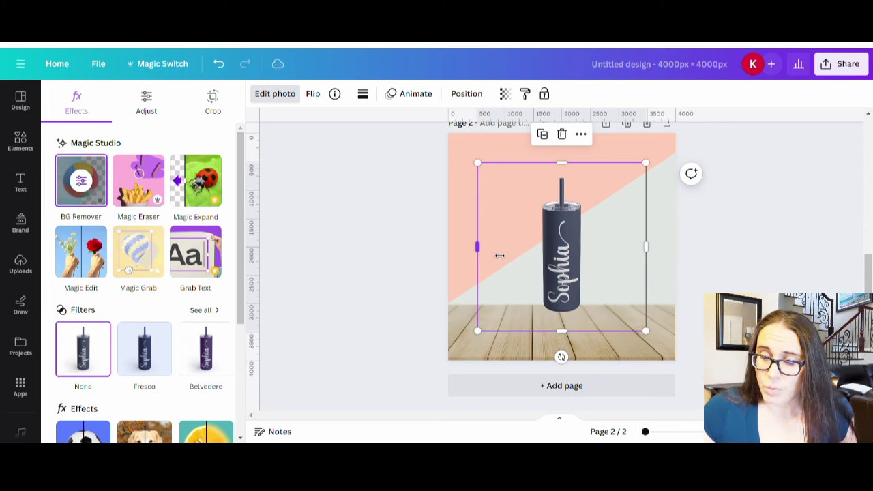
Step: Crop the empty sides of the navy tumbler image and stand it on the planks right of the page centre
left_click_drag(500, 256, 540, 249)
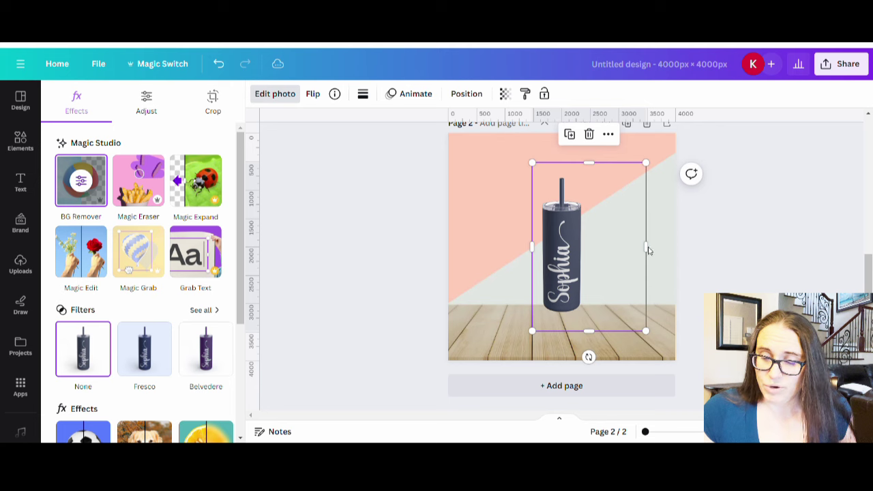
left_click_drag(648, 251, 600, 259)
left_click_drag(559, 294, 603, 305)
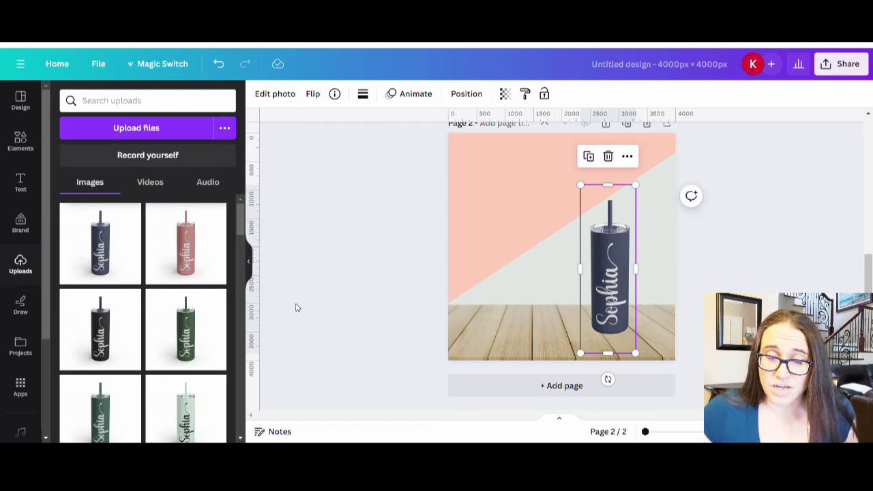
Step: Add the pink tumbler with its background removed and sides cropped, and stand it near the left edge of the planks
left_click(201, 250)
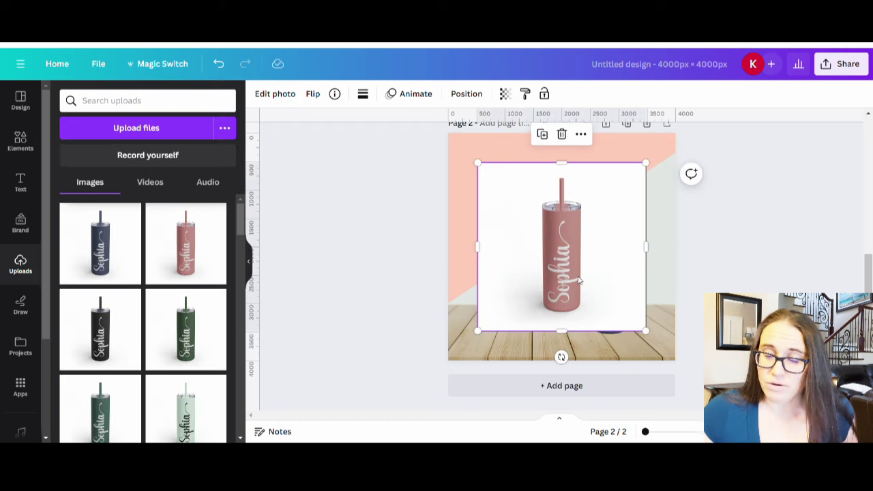
left_click(274, 94)
left_click_drag(645, 247, 599, 248)
left_click_drag(484, 253, 486, 293)
left_click(557, 270)
Step: Add the black tumbler with its background removed and sides cropped, and stand it to the right of the navy one
left_click(106, 330)
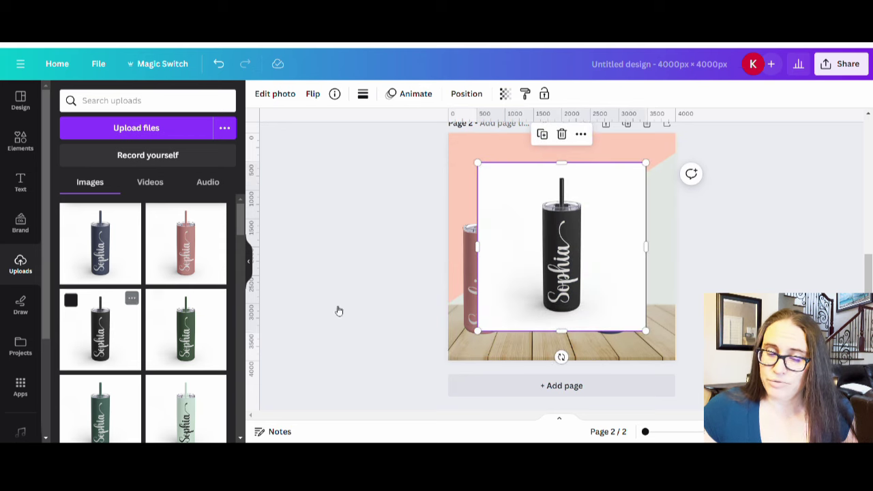
left_click(274, 93)
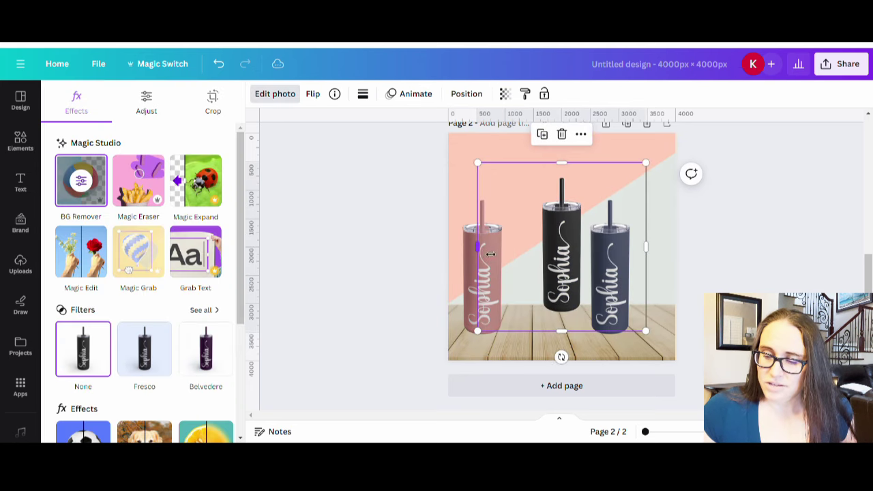
left_click_drag(489, 253, 527, 252)
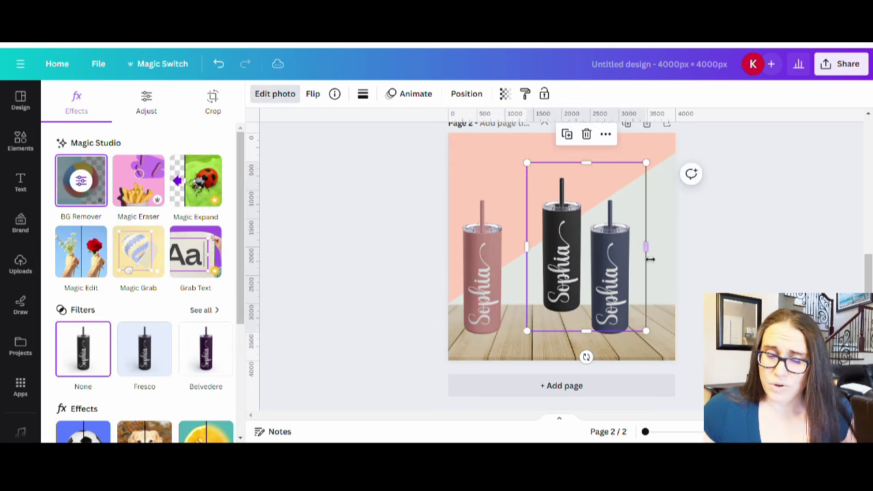
left_click_drag(650, 259, 664, 278)
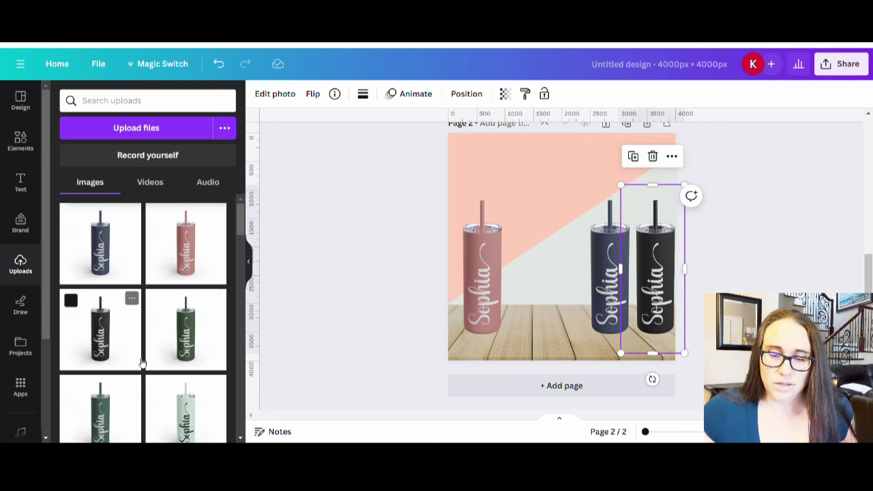
Step: Add the green tumbler from the uploads, remove its background and crop the empty sides of the image
left_click(151, 361)
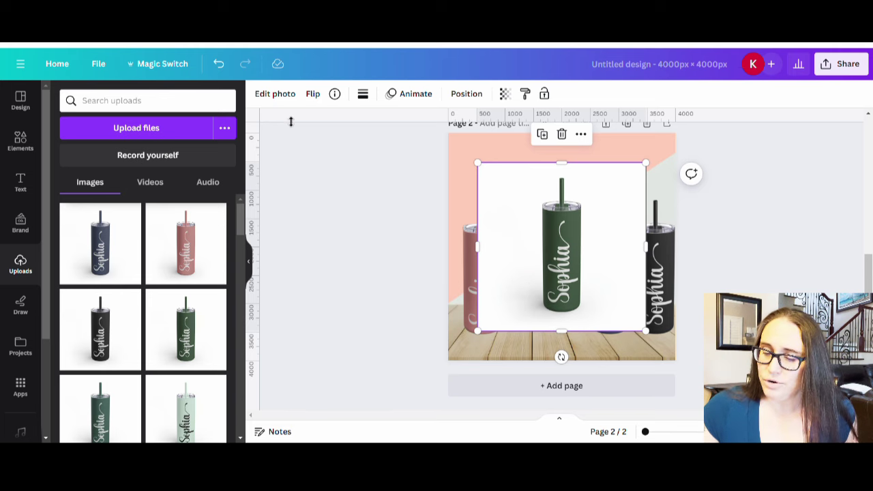
left_click(275, 93)
left_click(80, 180)
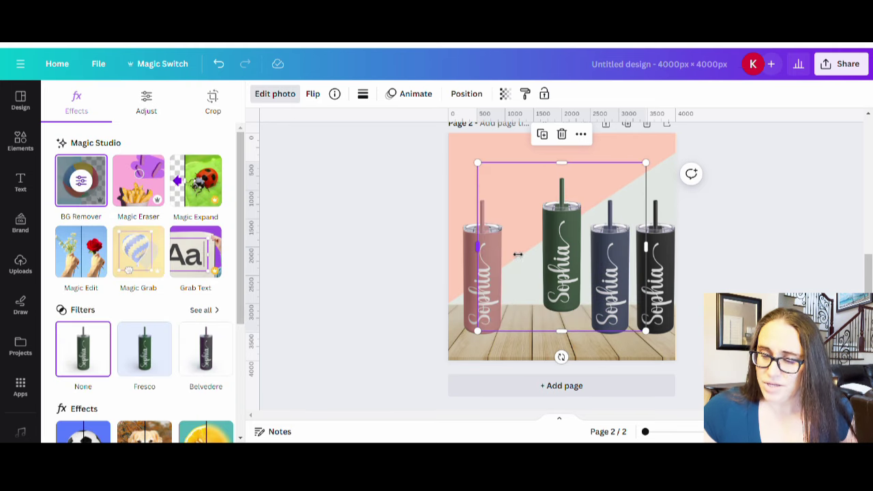
left_click_drag(518, 254, 527, 254)
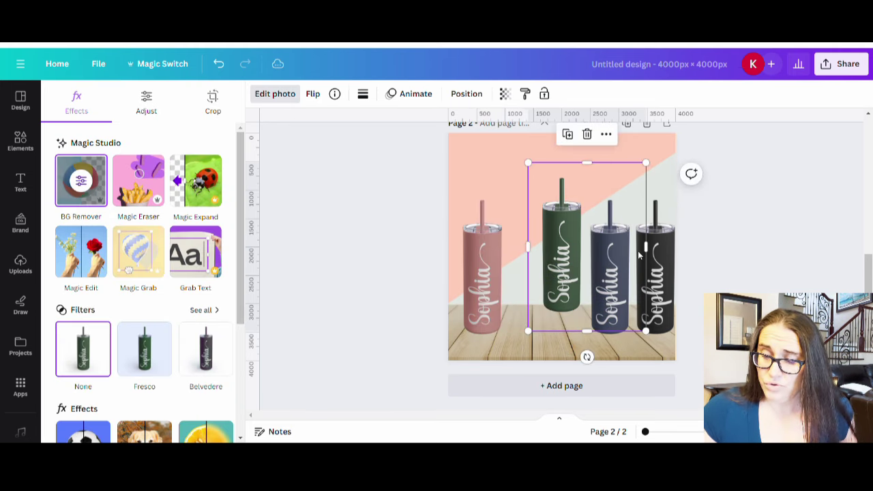
left_click_drag(646, 254, 594, 255)
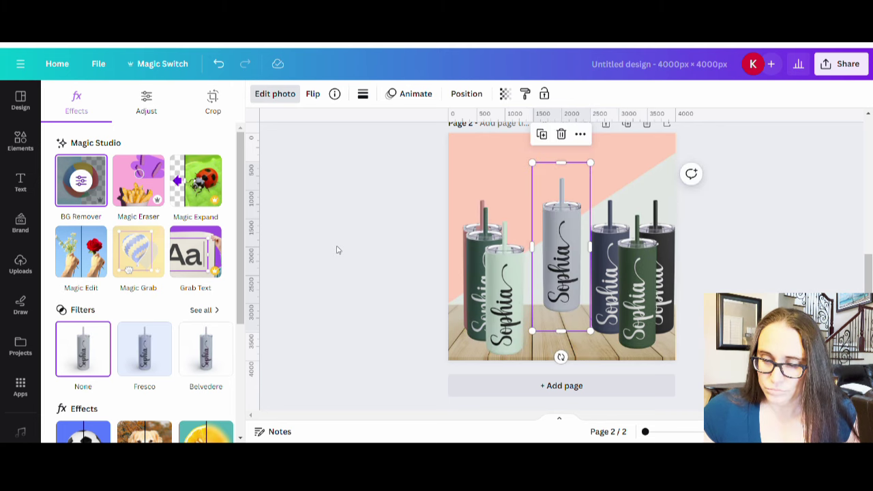
Step: Move the grey and green tumblers up out of the way and place the navy tumbler in the middle of page 2
left_click(336, 249)
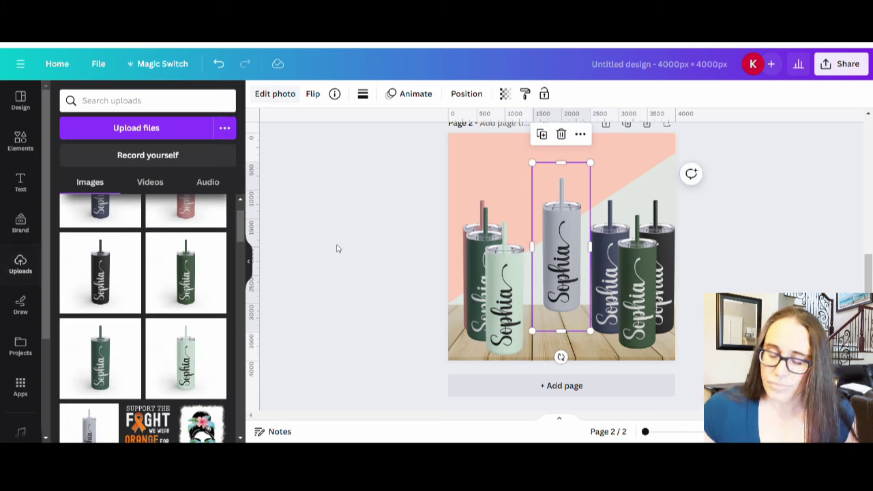
left_click(248, 259)
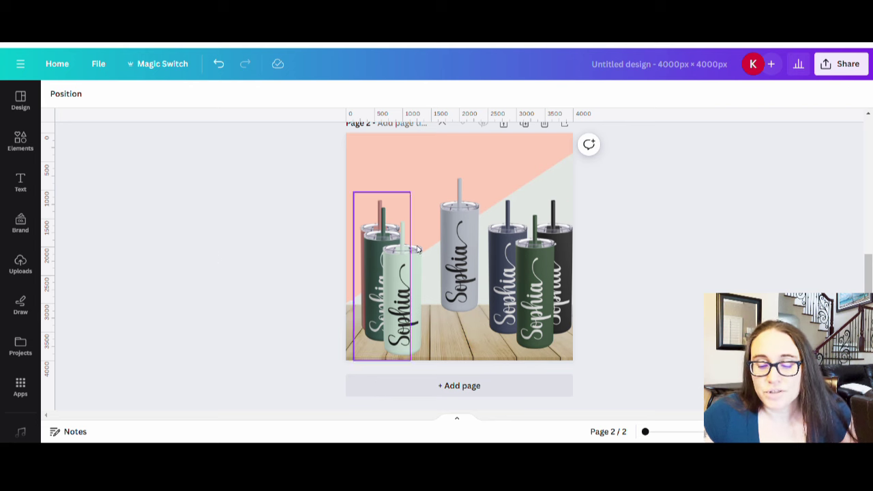
left_click_drag(384, 315, 366, 307)
left_click(379, 308)
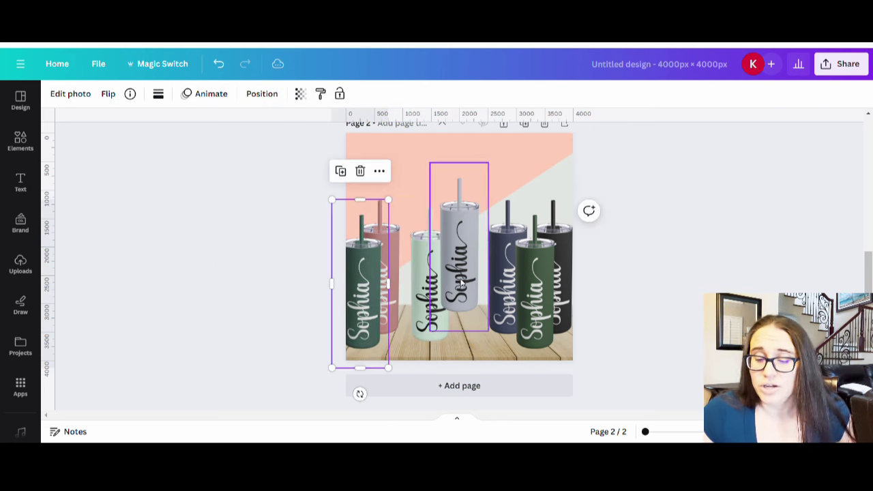
left_click_drag(458, 245, 442, 208)
left_click_drag(544, 293, 482, 257)
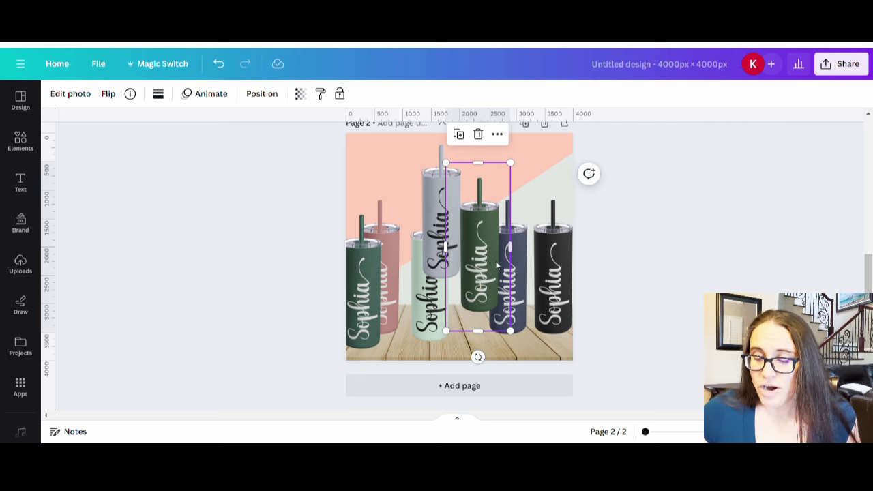
left_click_drag(434, 246, 390, 197)
left_click_drag(478, 235, 533, 205)
left_click_drag(466, 314, 451, 314)
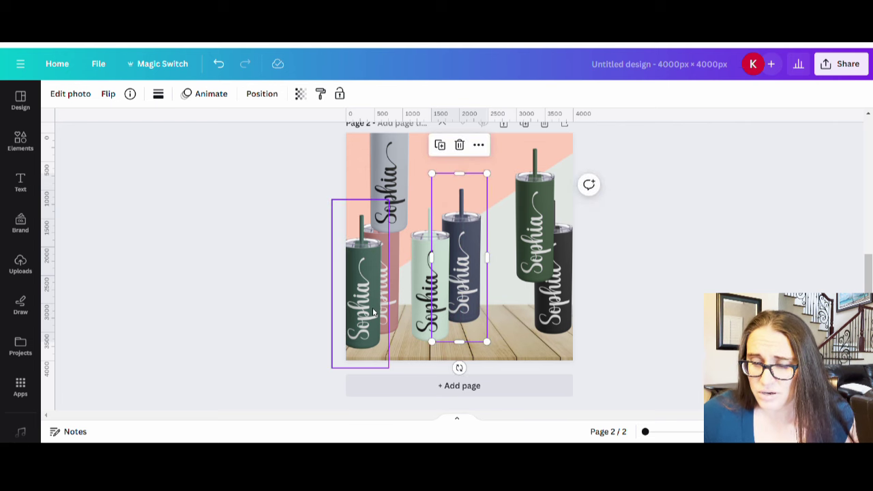
Step: Line up the teal-green, green and black tumblers to the right of the navy one, each slightly lower than the previous
left_click_drag(366, 314, 491, 301)
left_click(538, 266)
left_click_drag(539, 266, 559, 322)
left_click(604, 311)
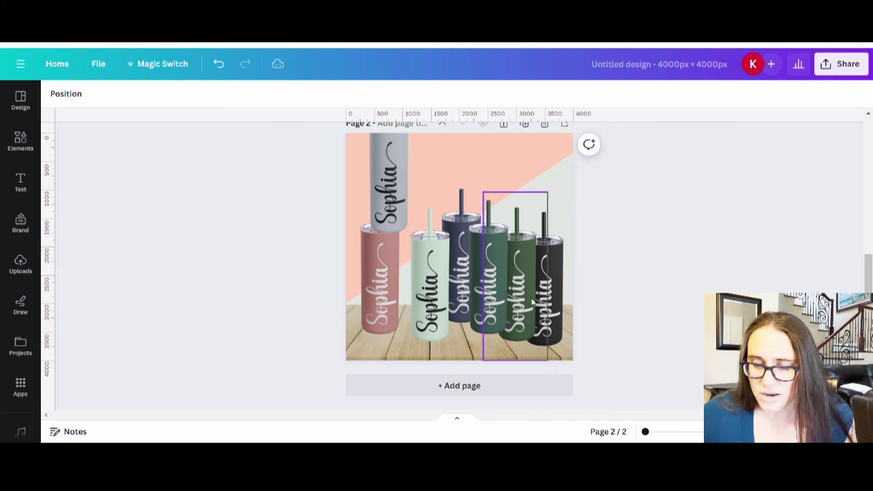
Step: Line up the pink, grey and mint tumblers to the left of the navy one, each slightly lower towards the page edge
left_click_drag(435, 306, 451, 298)
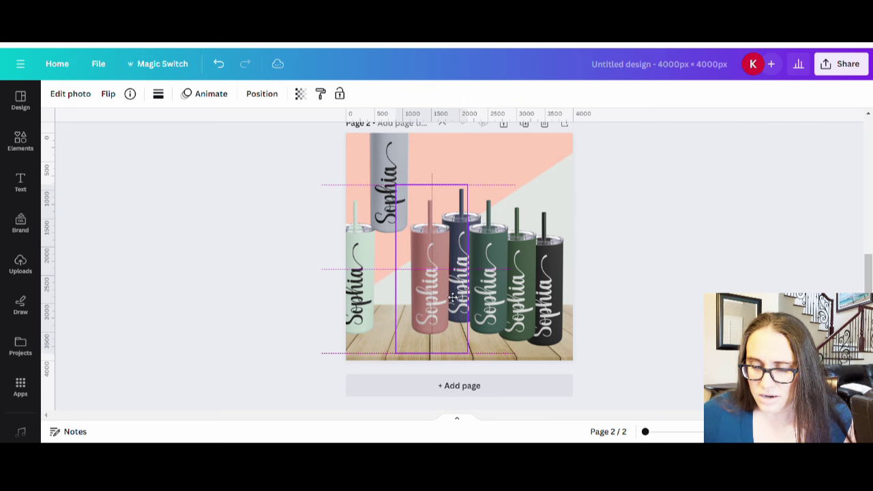
left_click_drag(394, 185, 400, 292)
left_click_drag(355, 286, 369, 304)
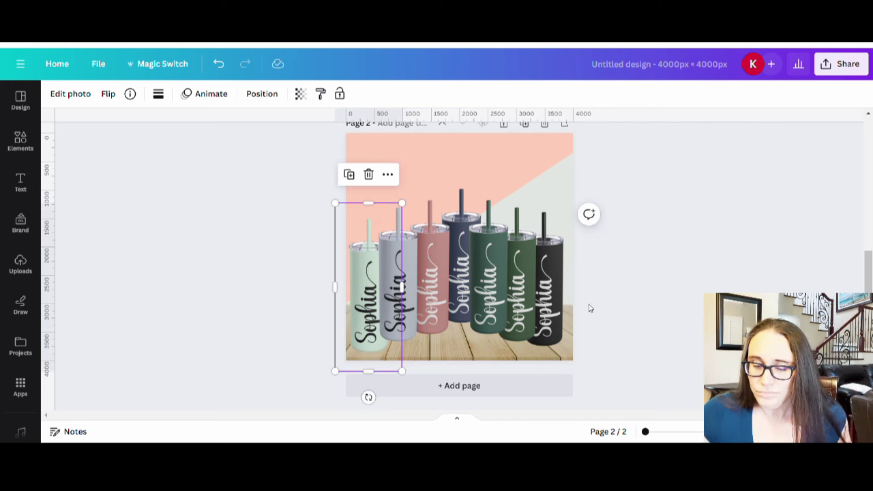
left_click(615, 269)
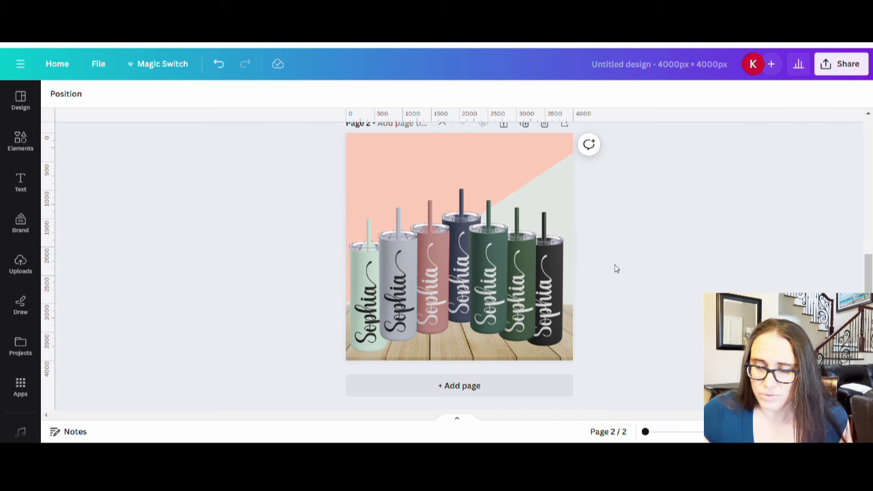
Step: Raise the mint tumbler level with the black one and layer the green, black and mint tumblers in front of their inner neighbours
left_click(395, 321)
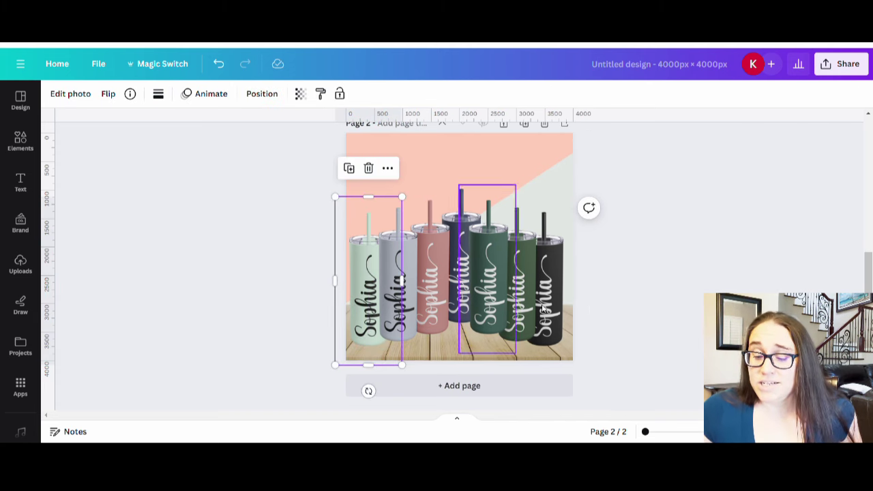
left_click(614, 293)
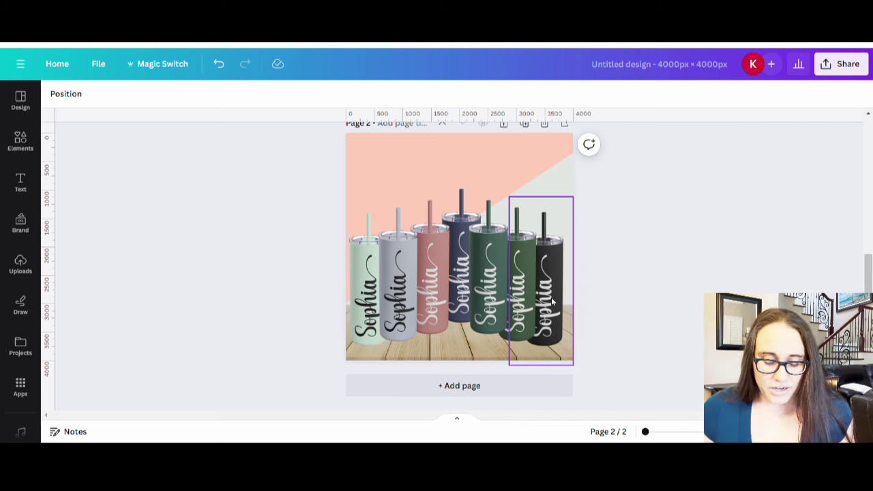
left_click(531, 308)
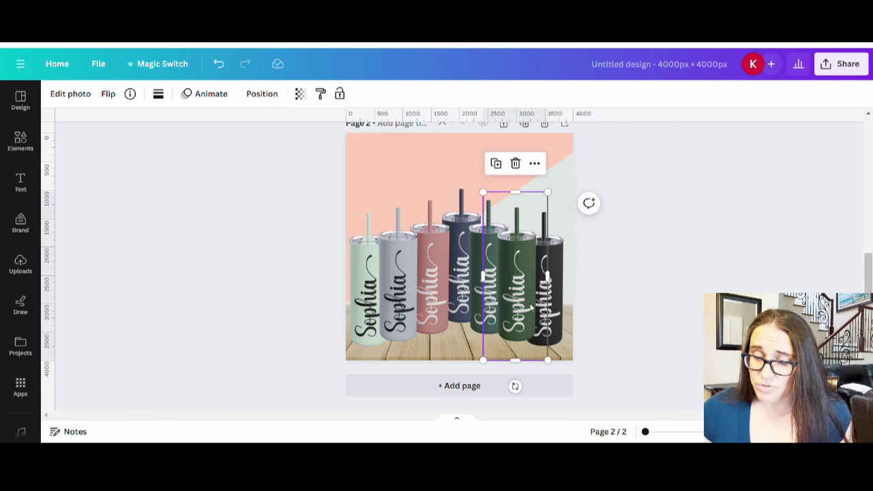
left_click(565, 304)
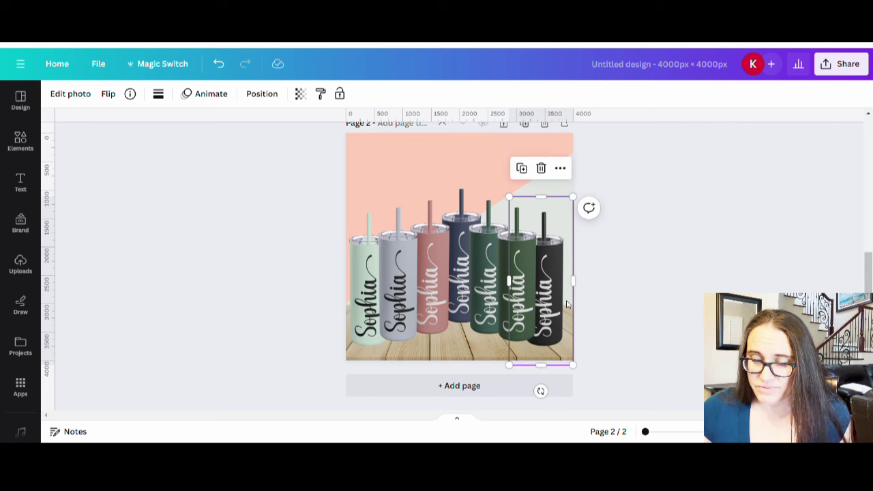
left_click(644, 302)
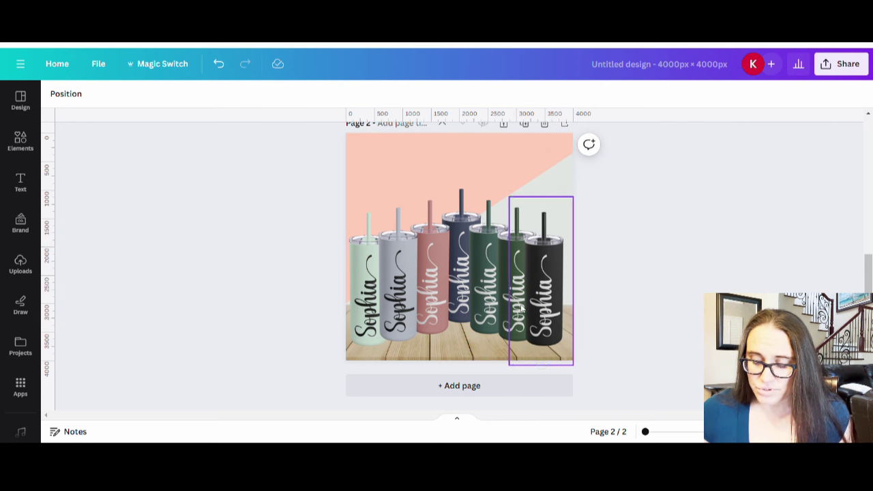
left_click(362, 309)
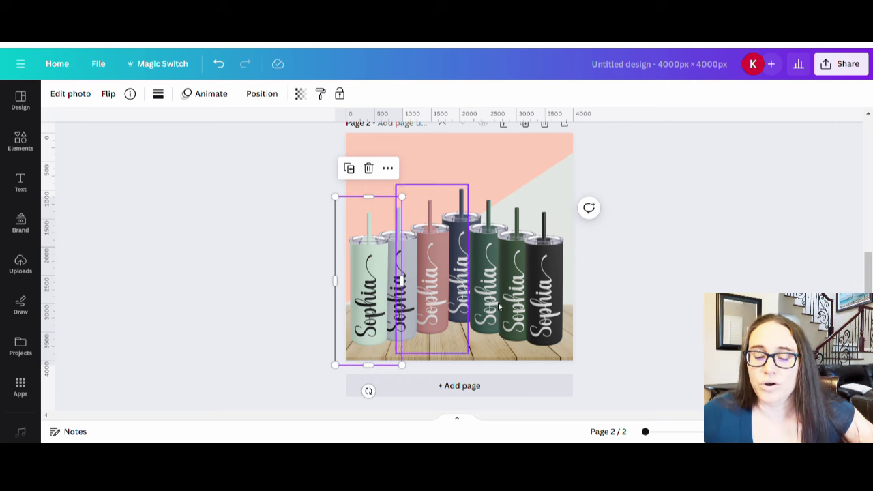
left_click(682, 273)
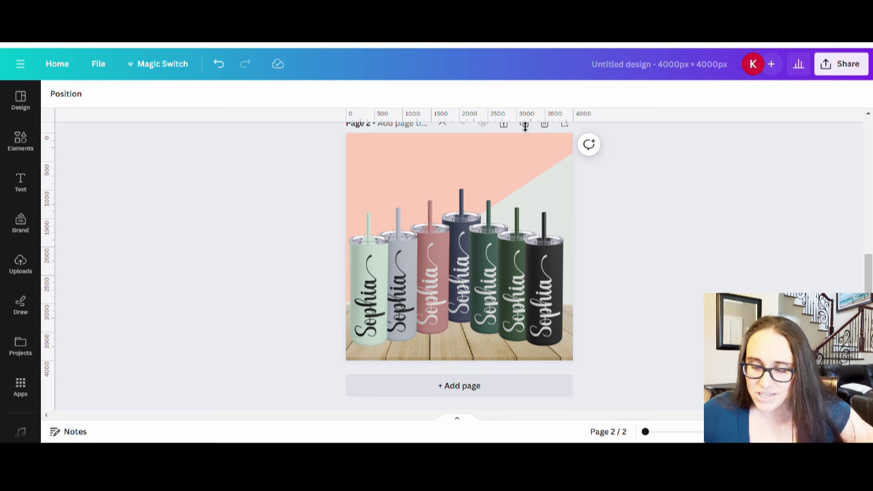
Step: Check the alignment of the outer tumblers' bases with a temporary horizontal guide, and remove the guide
left_click_drag(524, 125, 535, 353)
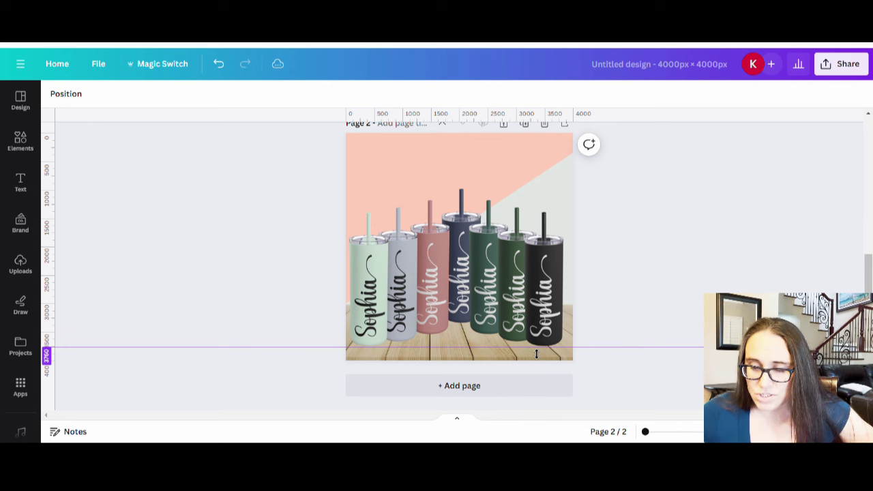
left_click_drag(536, 353, 538, 350)
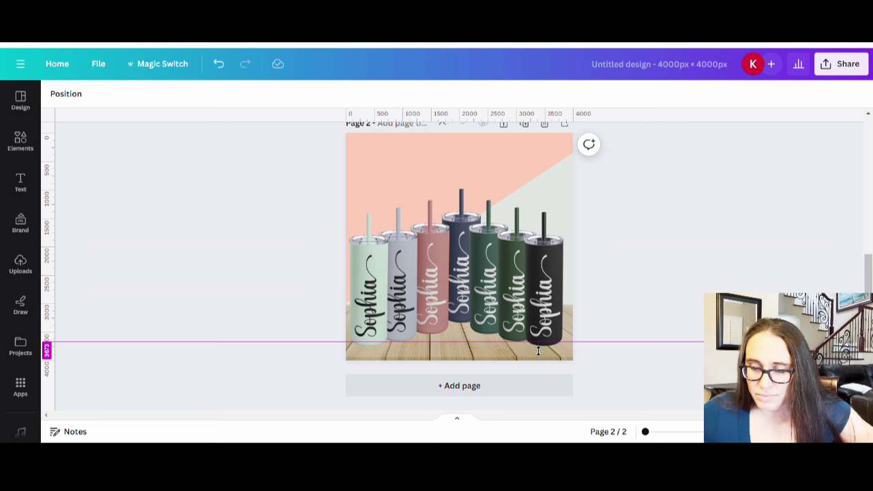
left_click_drag(538, 350, 563, 78)
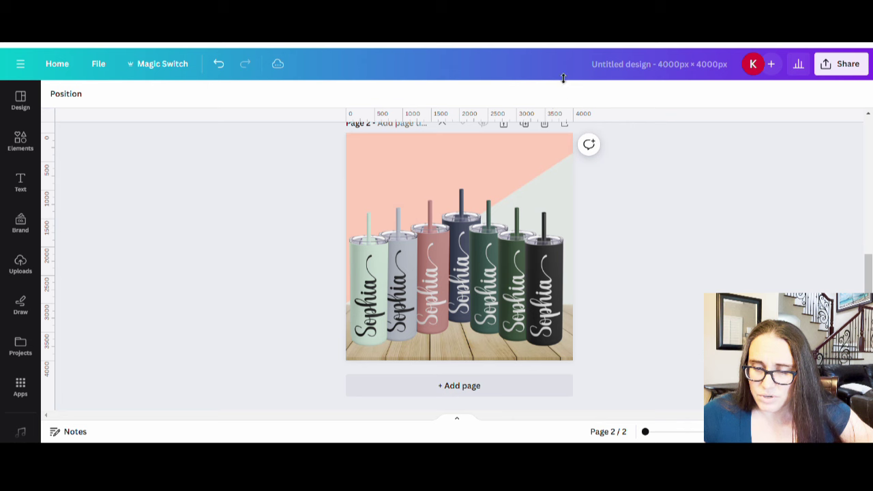
Step: Nudge the centre navy tumbler slightly lower on the page
left_click(459, 188)
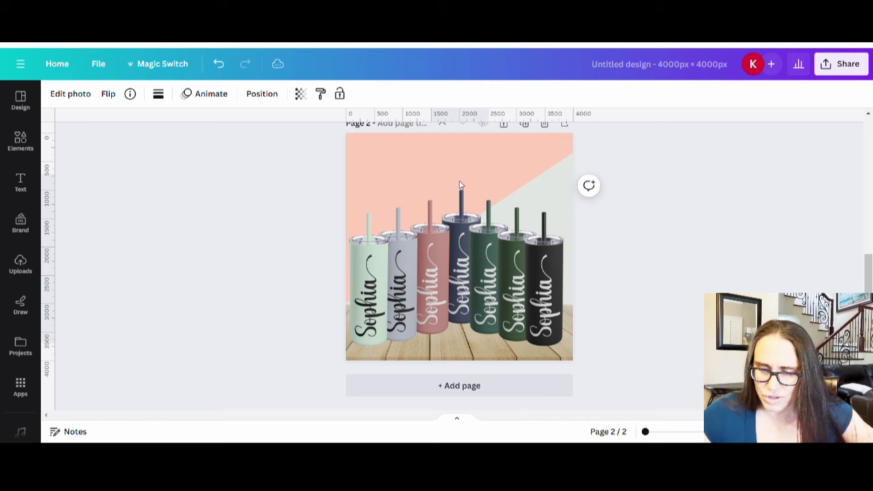
left_click(459, 184)
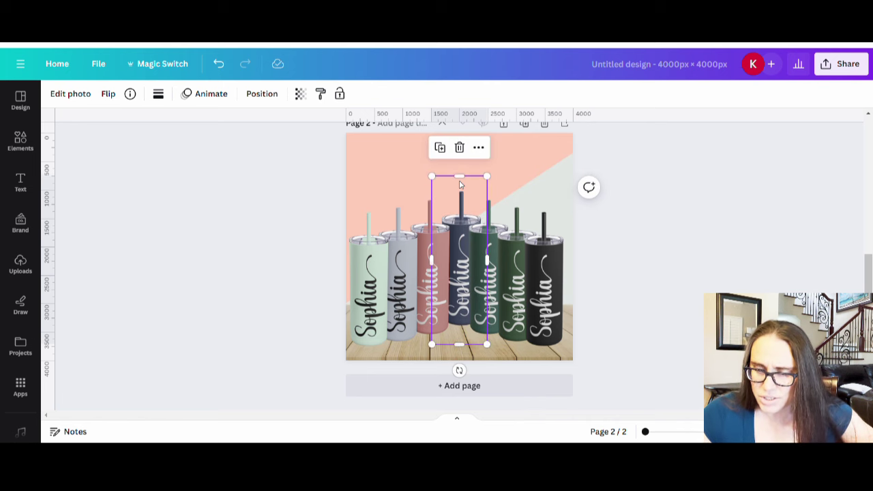
left_click(641, 253)
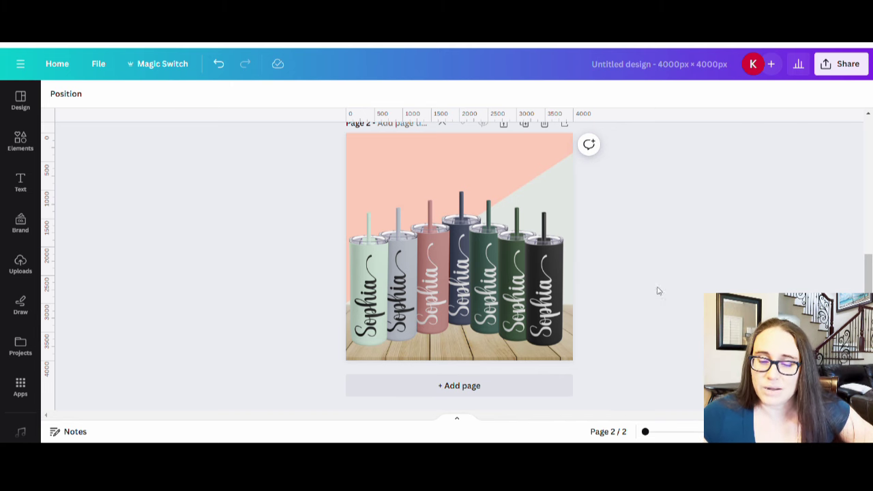
Step: Add a text box to page 2 and place it on the peach background above the tumblers
scroll(694, 307, "up", 2)
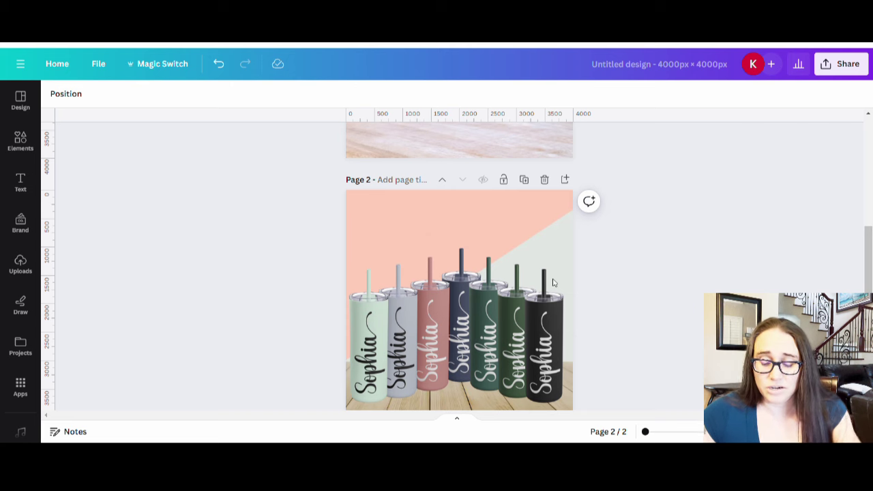
left_click(400, 217)
key("t")
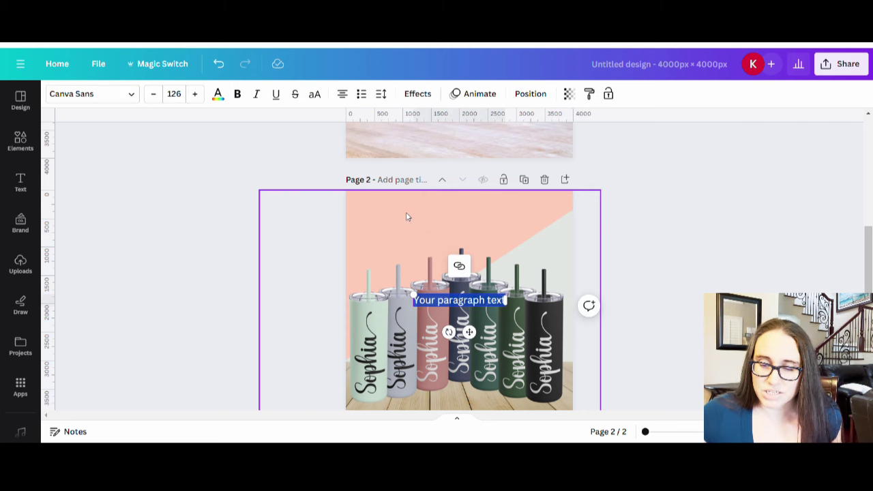
left_click(670, 272)
left_click_drag(443, 300, 432, 212)
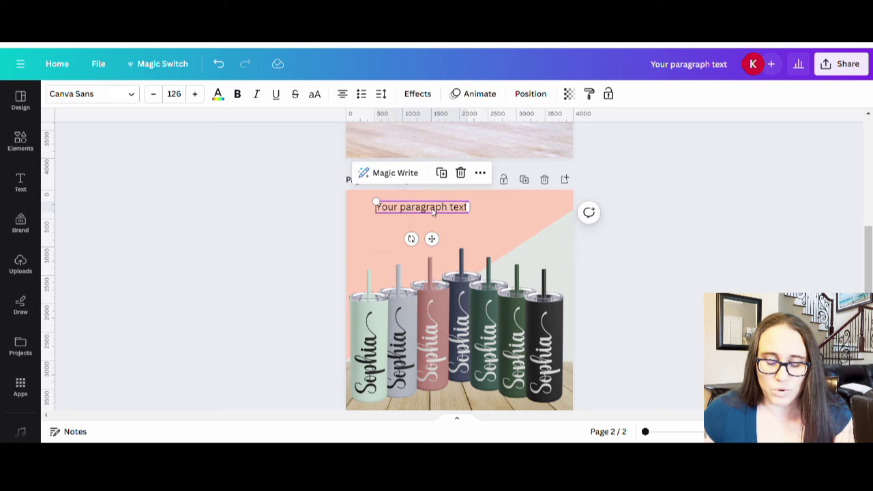
Step: Change the text to "Personalized Tumblers" and enlarge it to font size 209
double_click(441, 212)
type("Pe")
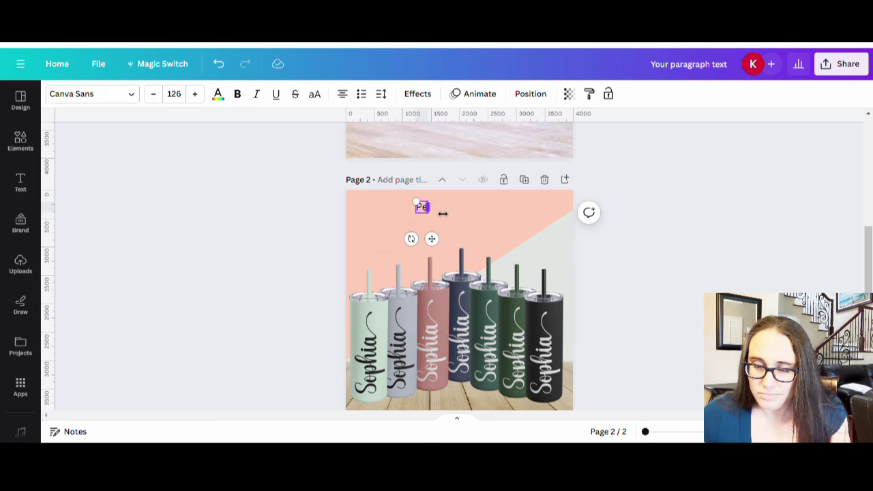
type("rsonalized Tu")
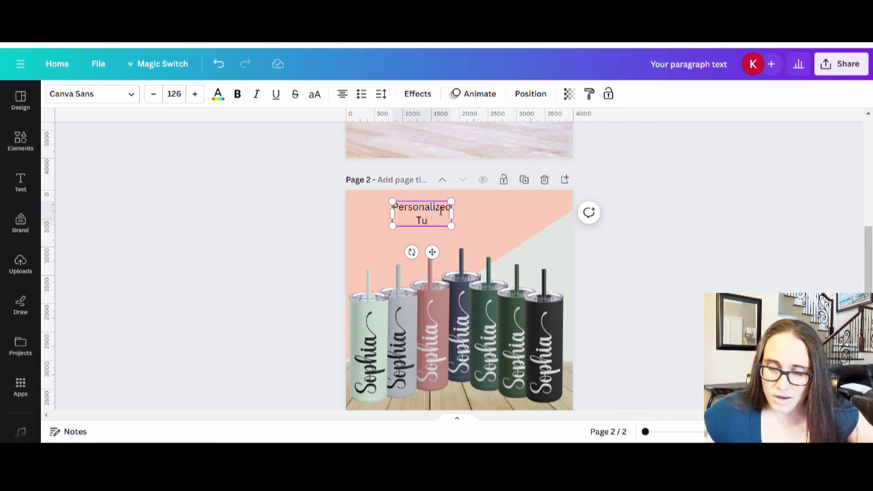
type("mblers")
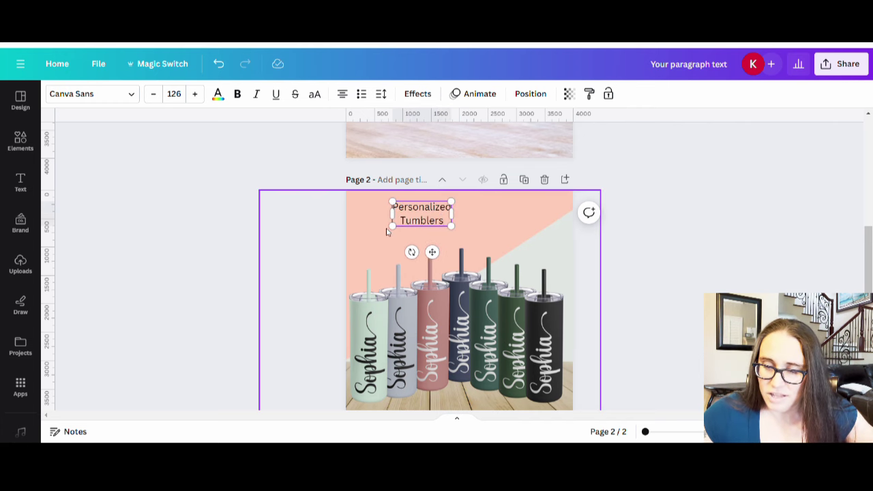
left_click_drag(392, 226, 361, 238)
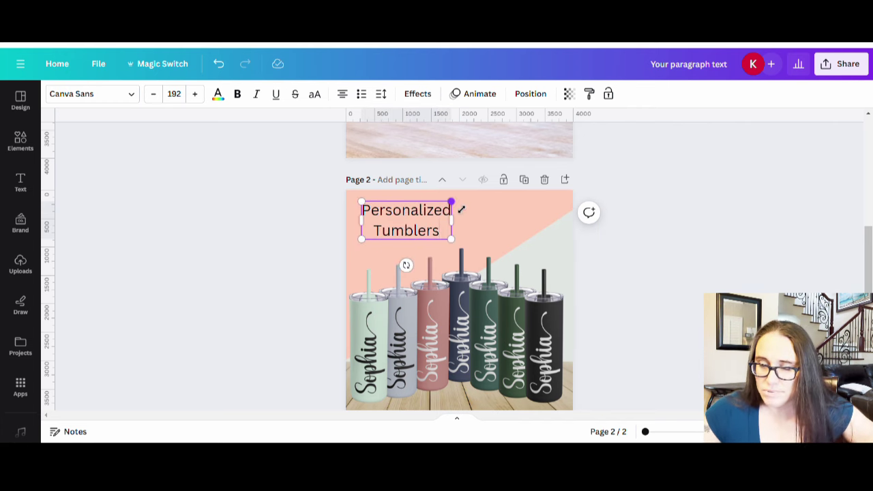
left_click_drag(461, 209, 470, 205)
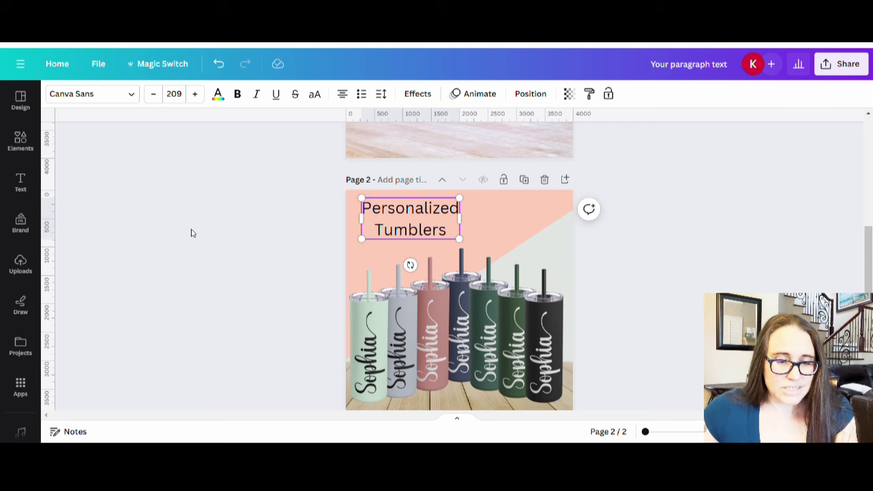
Step: Set the font of all text in the design to Alike
left_click(106, 94)
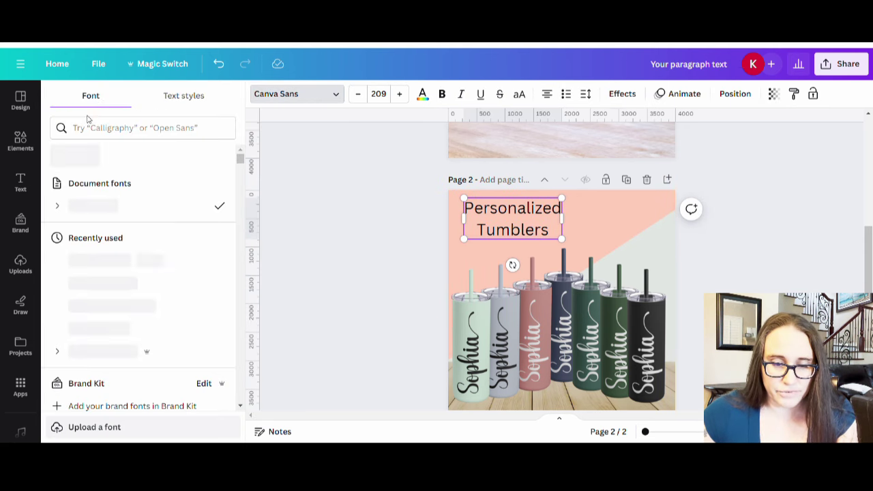
type("alike")
left_click(80, 182)
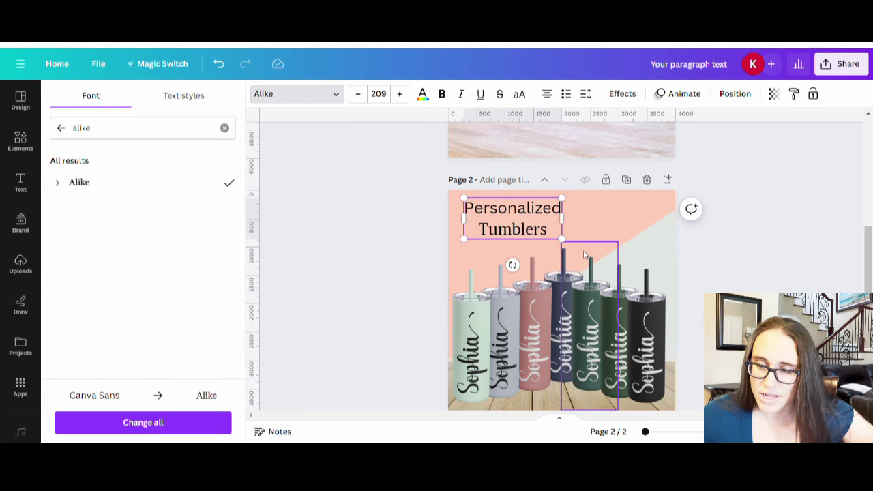
left_click(189, 422)
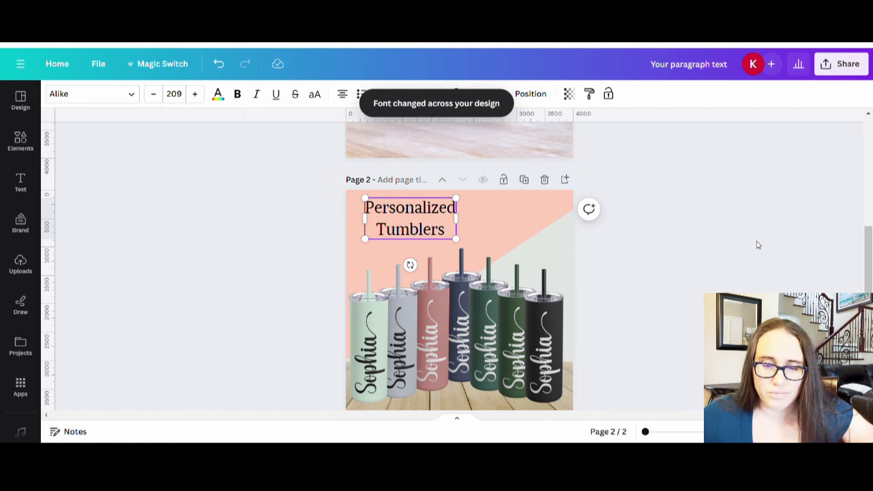
left_click(658, 321)
Step: Colour the heading with the navy tumbler's muted blue, #4a5164
left_click(399, 233)
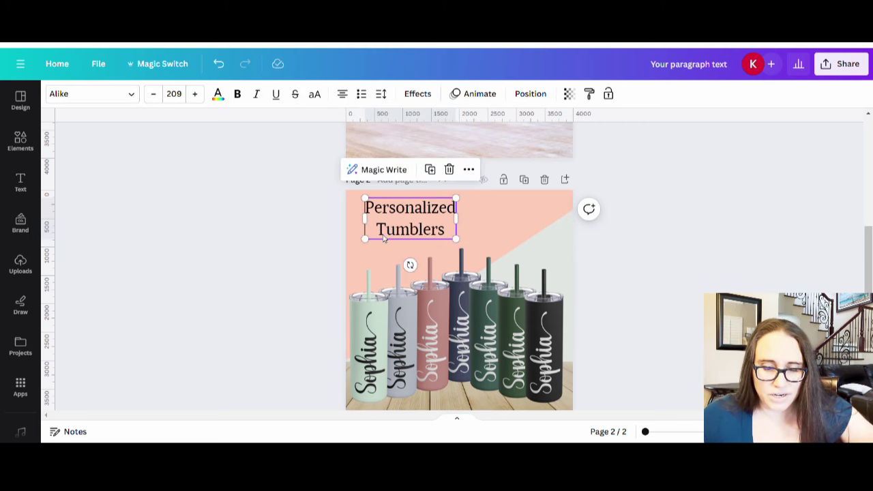
left_click(218, 95)
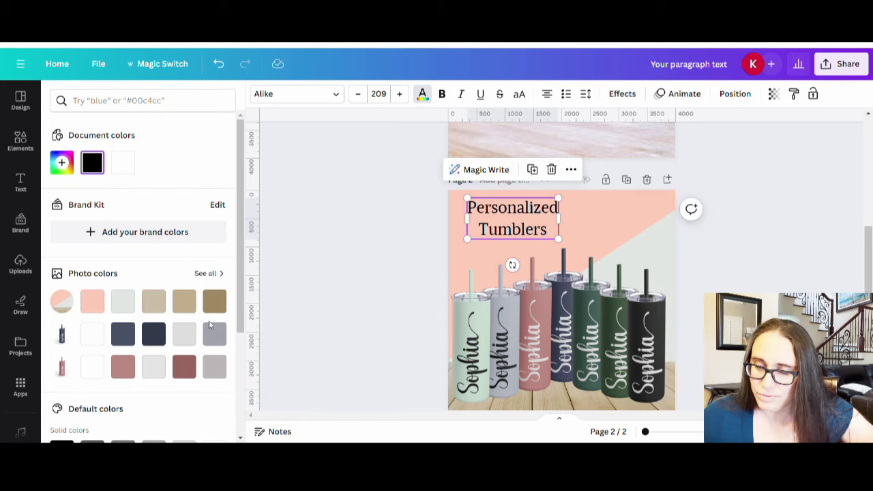
left_click(148, 343)
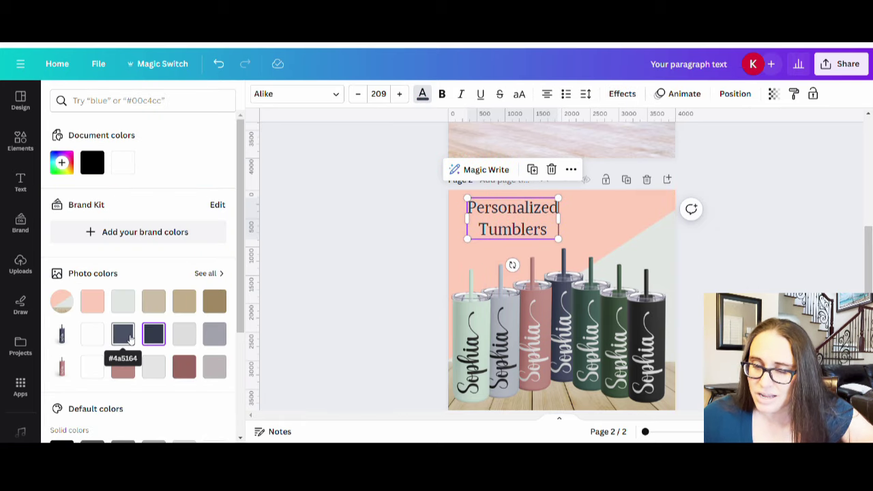
left_click(130, 339)
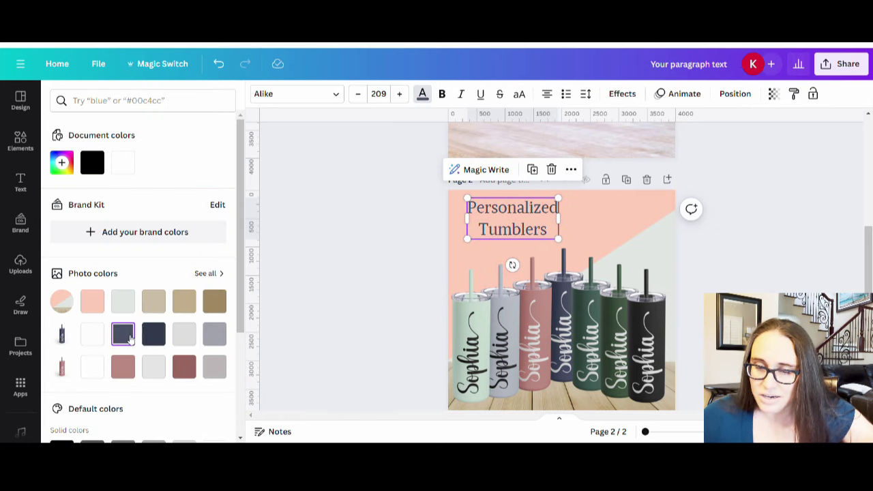
Step: Enlarge the heading to font size 303 and shift it slightly towards the page's left edge
left_click(360, 268)
left_click_drag(460, 251, 500, 271)
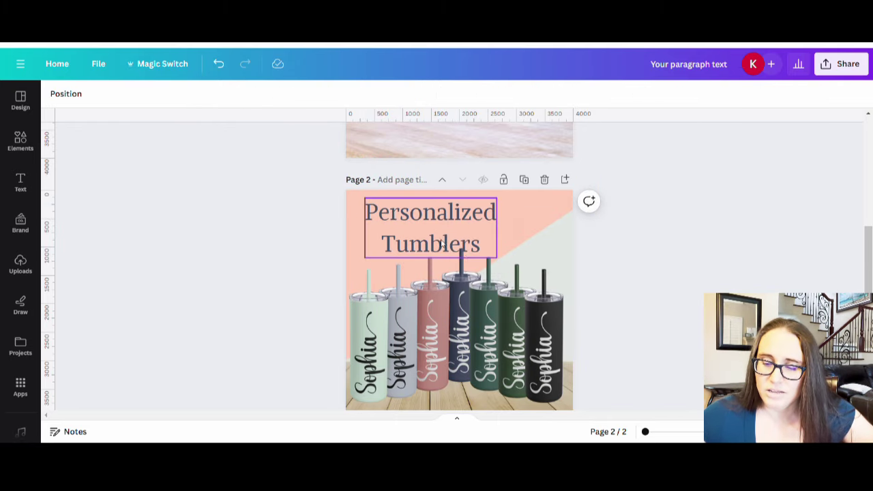
mouse_move(443, 244)
left_mouse_down()
mouse_move(426, 244)
mouse_move(434, 244)
left_mouse_up()
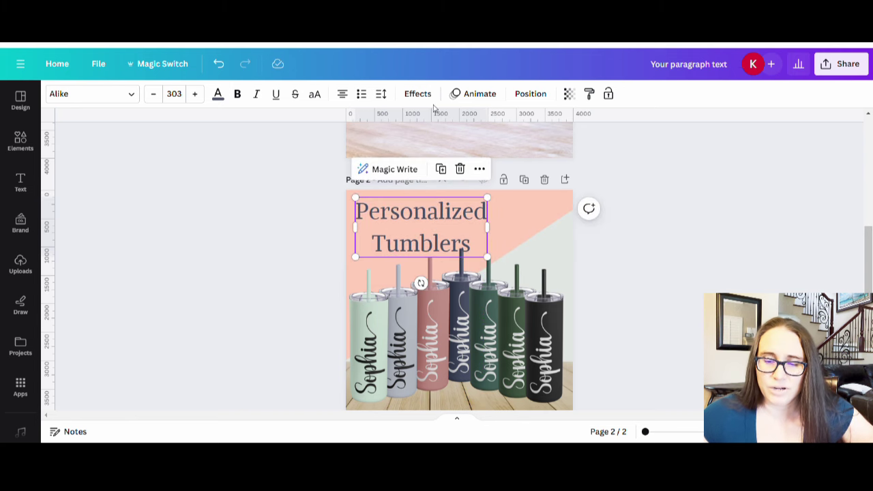
Step: Tighten the heading's line spacing to 0.99
left_click(381, 95)
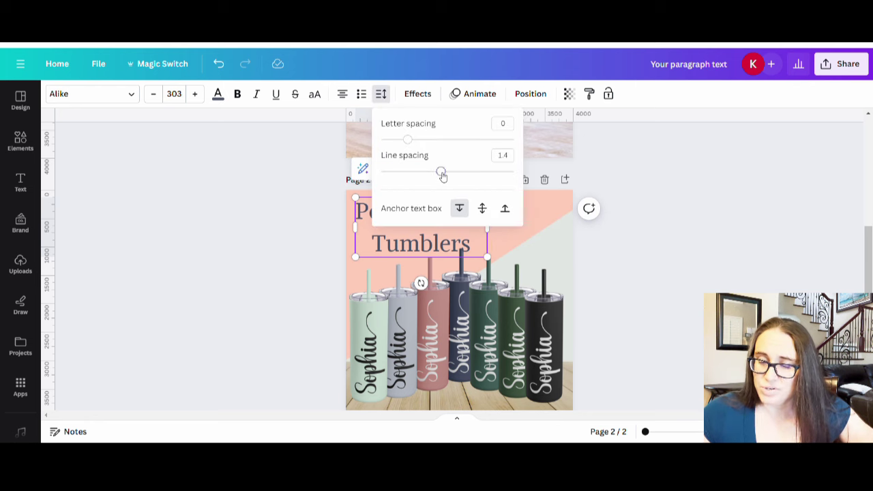
left_click_drag(441, 174, 417, 175)
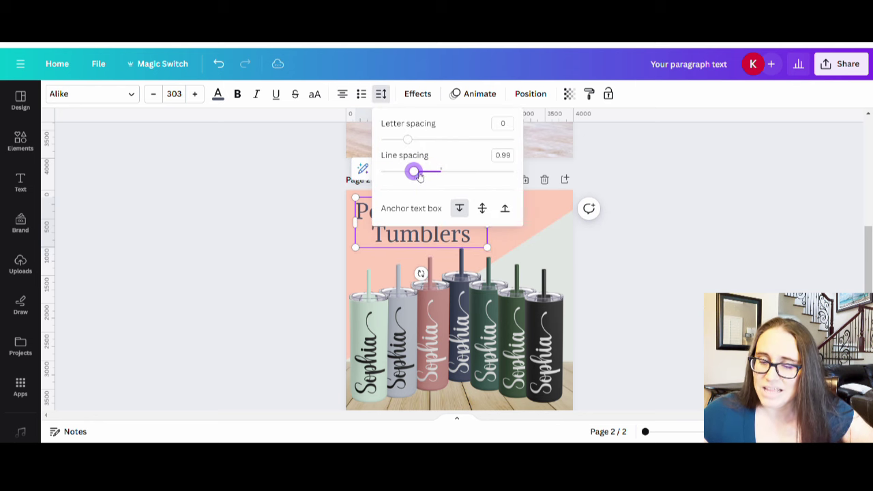
left_click(645, 278)
left_click(667, 287)
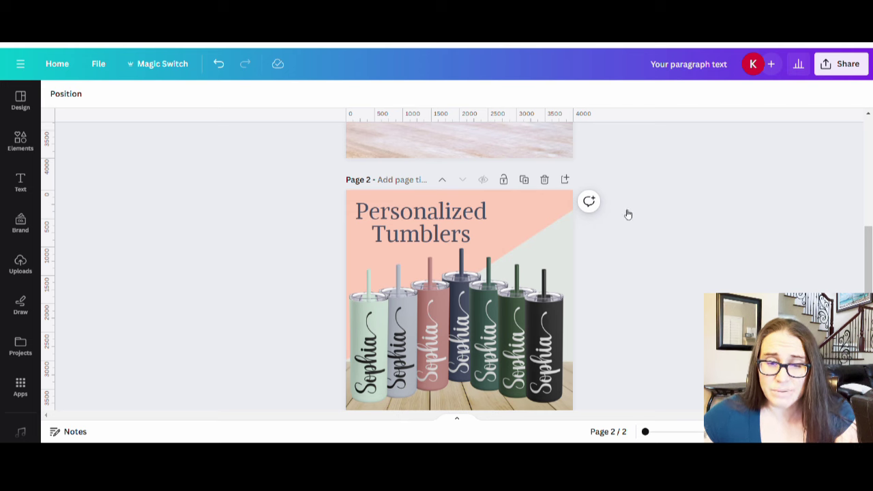
Step: Search the photo elements for "vine" and browse the results
left_click(22, 143)
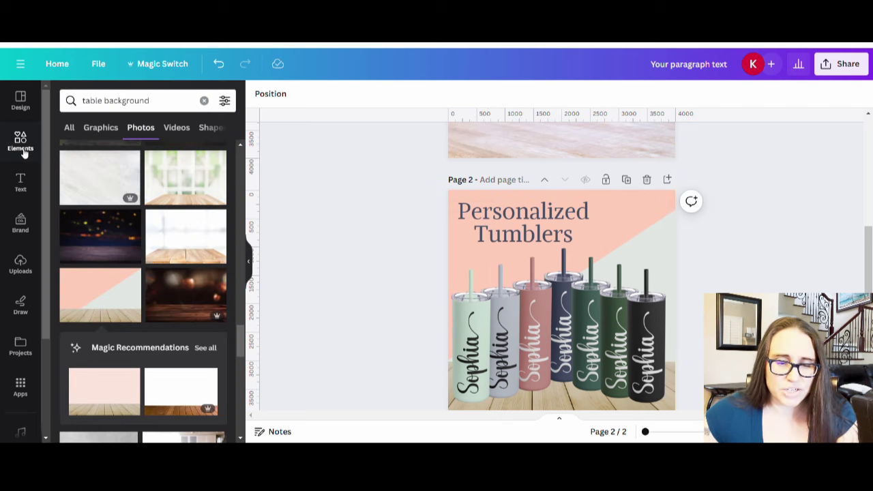
left_click(171, 102)
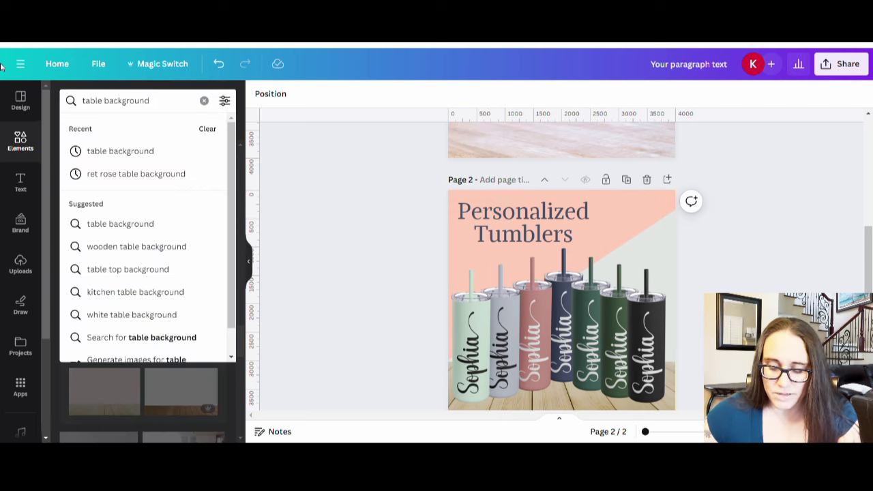
left_click_drag(158, 107, 74, 95)
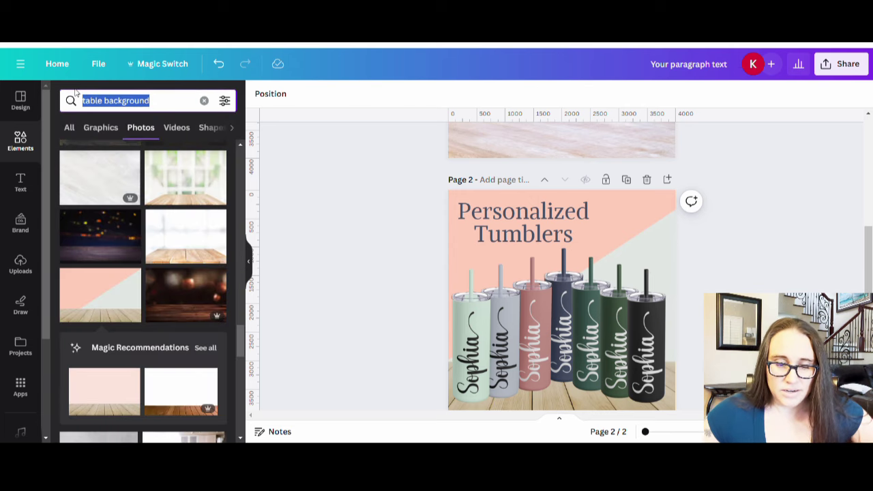
type("vine")
key("Return")
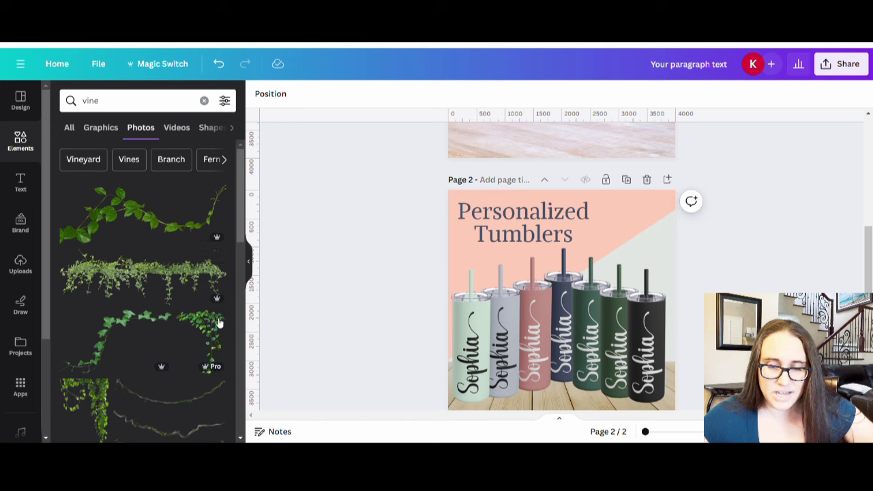
scroll(126, 311, "down", 3)
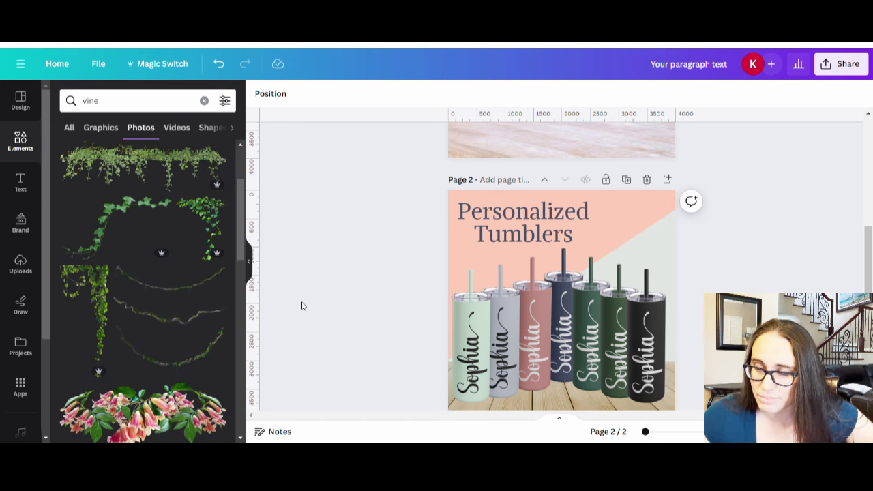
Step: Try the narrow hanging vine photo in the page's upper right corner, and delete it
left_click(73, 294)
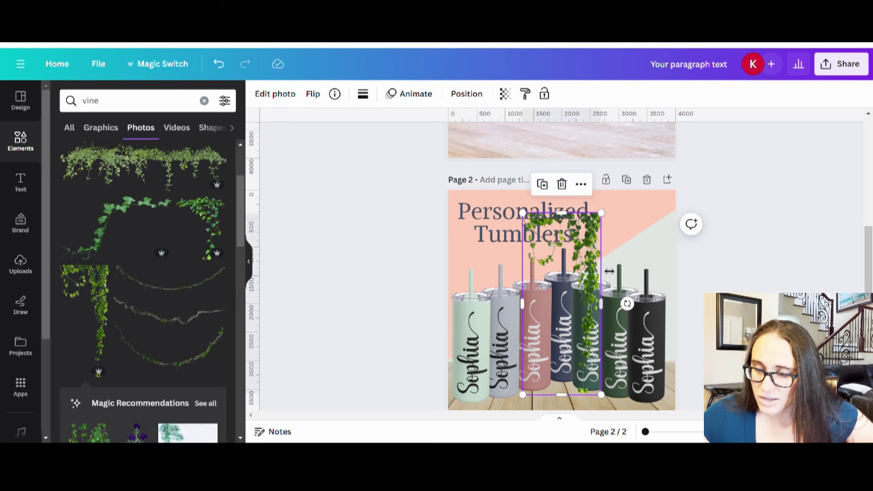
left_click_drag(644, 272, 658, 253)
left_click_drag(645, 317, 672, 267)
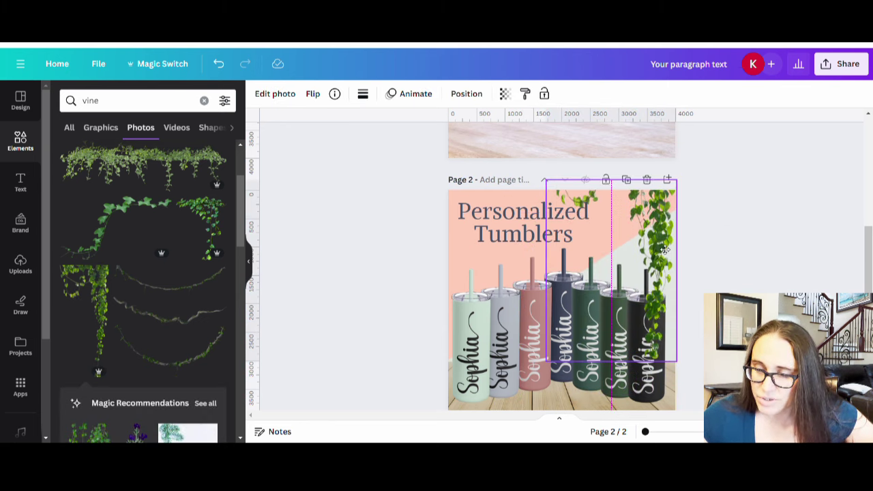
key("Delete")
Step: Insert the ivy photo with a trailing strand, scale it down and hang it from the page's upper right corner
left_click(220, 219)
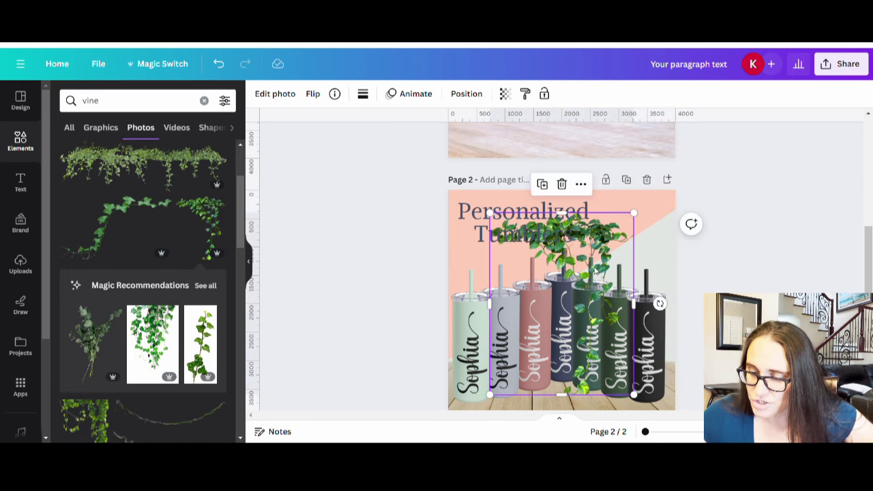
left_click_drag(594, 274, 674, 229)
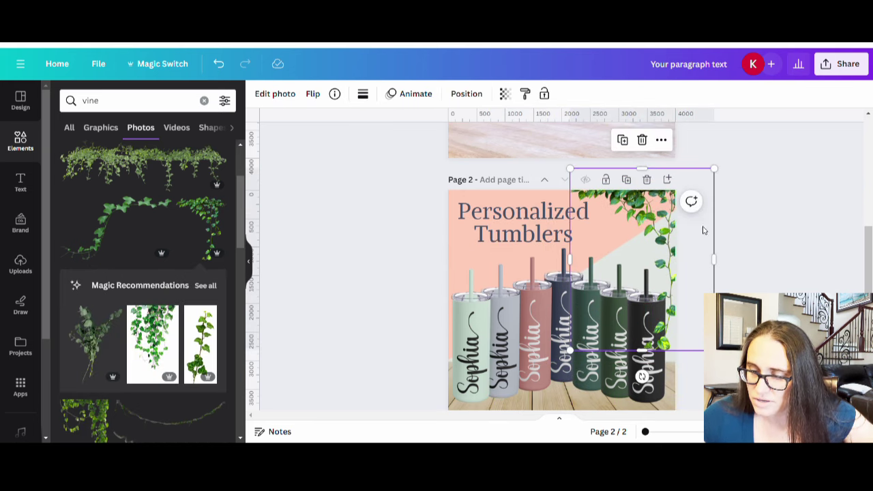
left_click_drag(713, 350, 682, 308)
left_click_drag(651, 256, 670, 265)
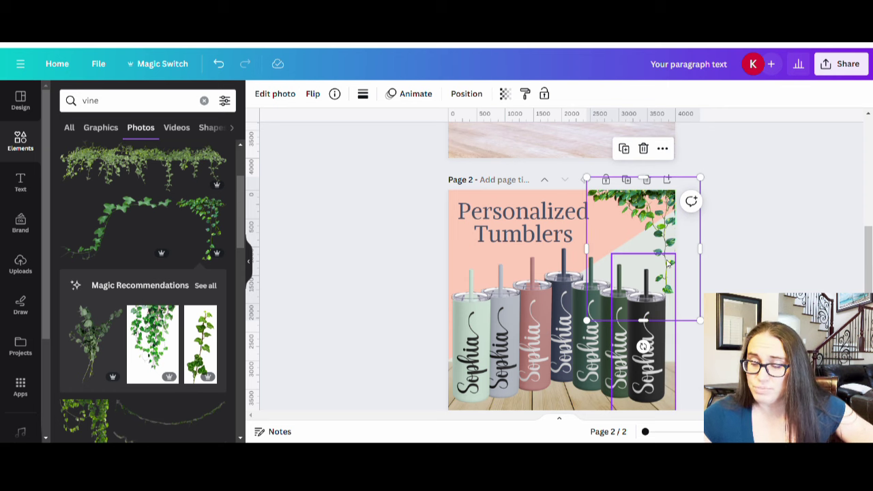
left_click(758, 234)
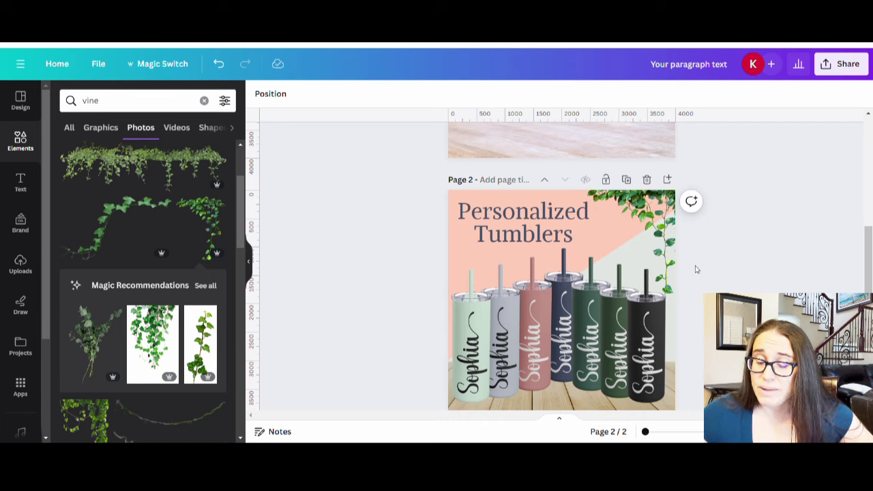
scroll(736, 268, "up", 5)
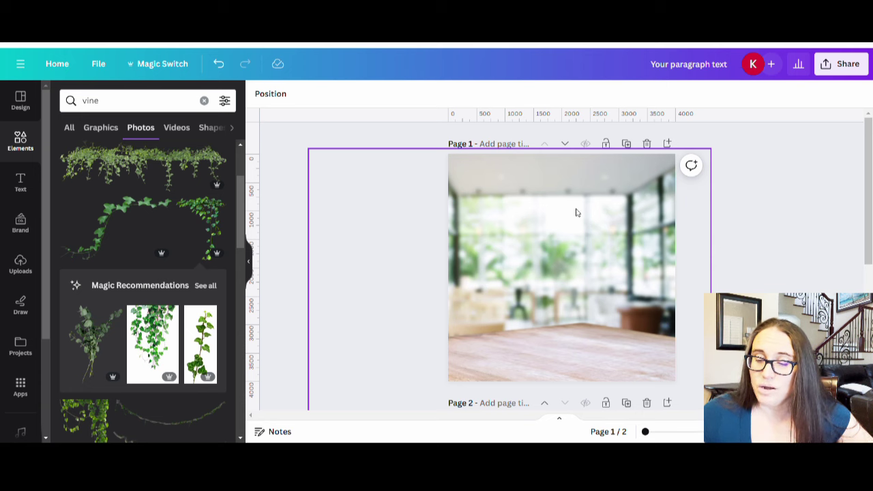
Step: Move the pink tumbler from the colour line-up page onto the blurred café background on page 1
scroll(757, 221, "down", 4)
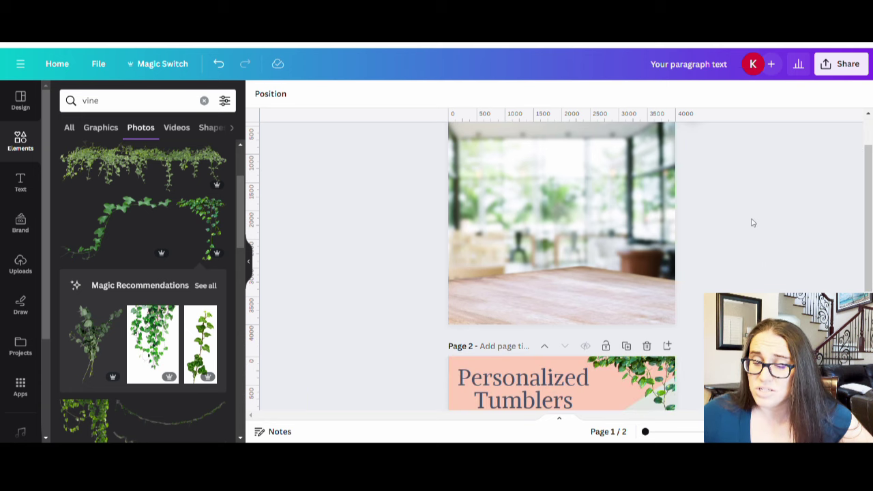
scroll(586, 184, "up", 2)
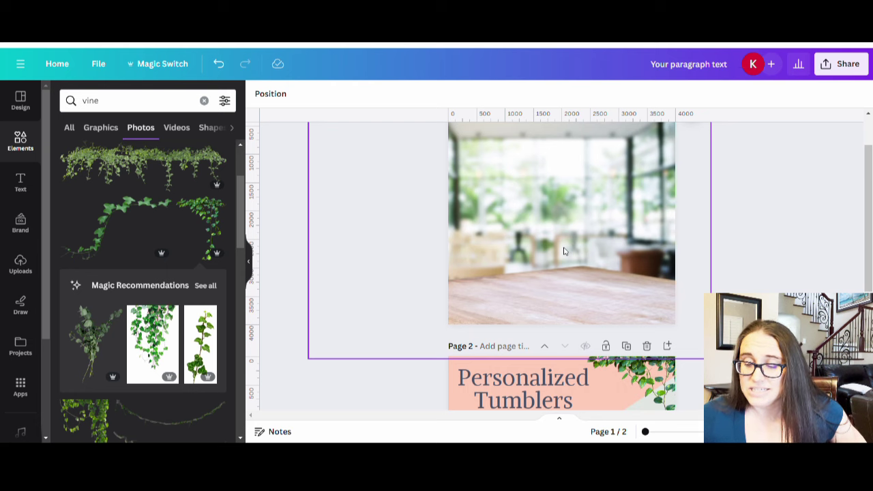
scroll(573, 300, "down", 2)
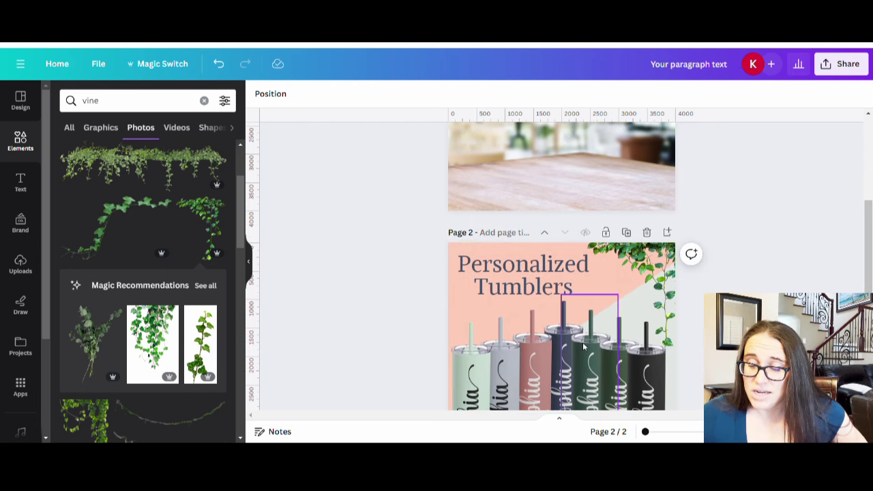
left_click(562, 308)
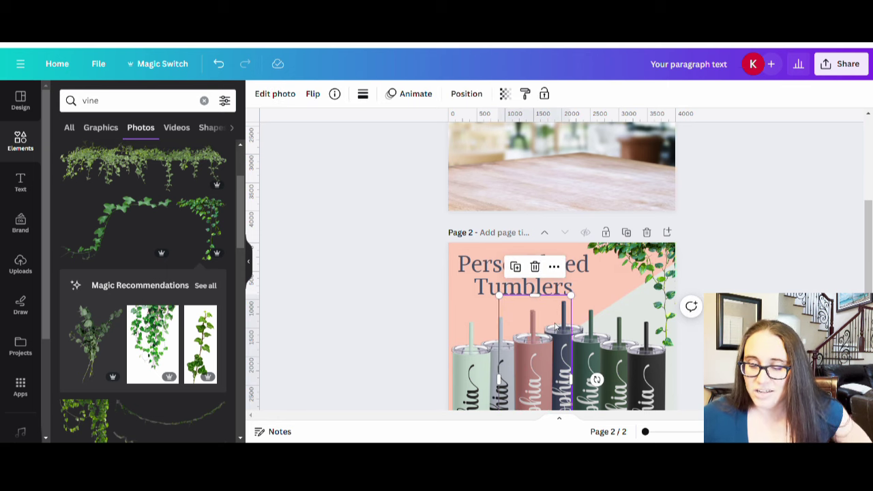
left_click_drag(557, 357, 593, 145)
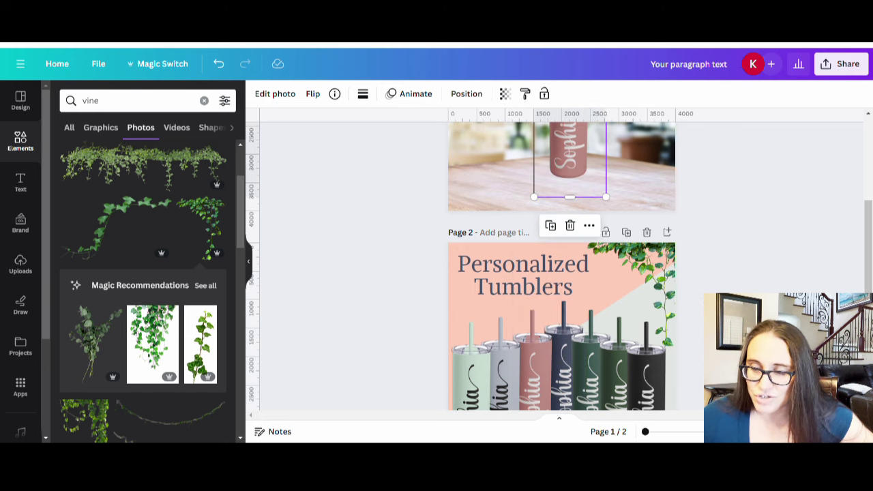
scroll(766, 247, "up", 3)
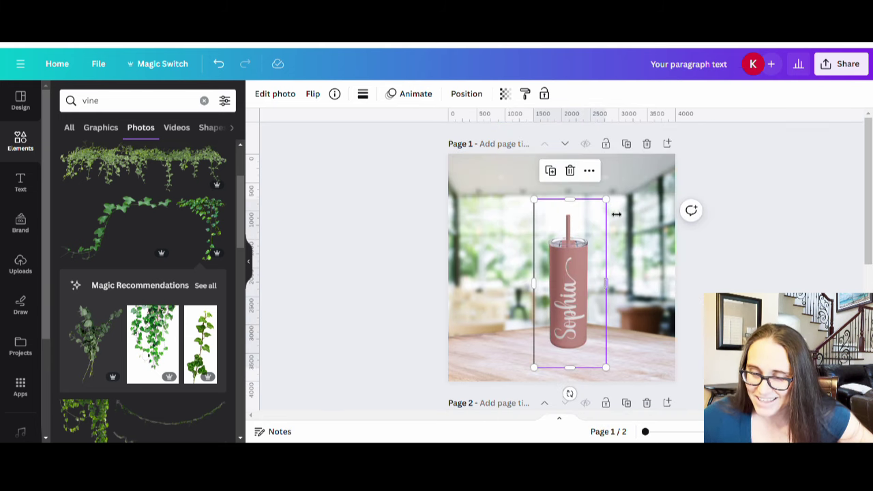
Step: Enlarge the pink tumbler on page 1 and stand it on the wooden table near the centre
left_click_drag(606, 199, 684, 170)
left_click_drag(590, 293, 577, 300)
left_click(745, 282)
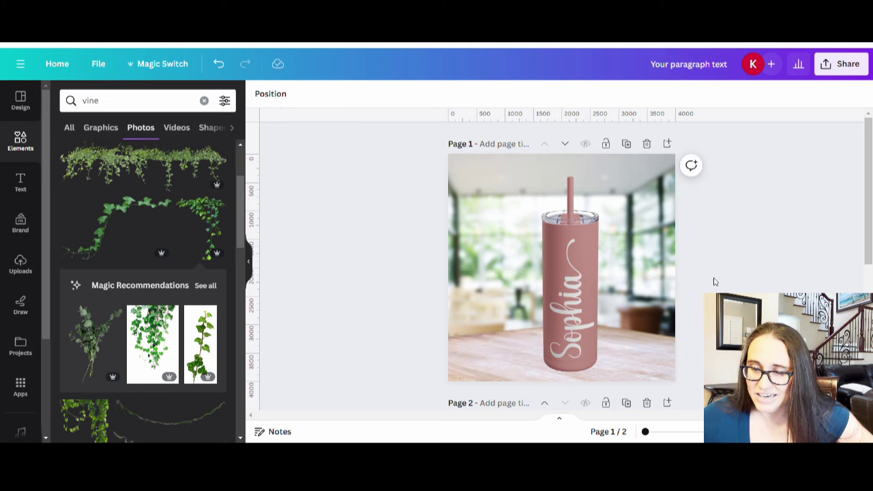
left_click(616, 169)
left_click_drag(628, 161, 619, 165)
left_click_drag(580, 293, 580, 298)
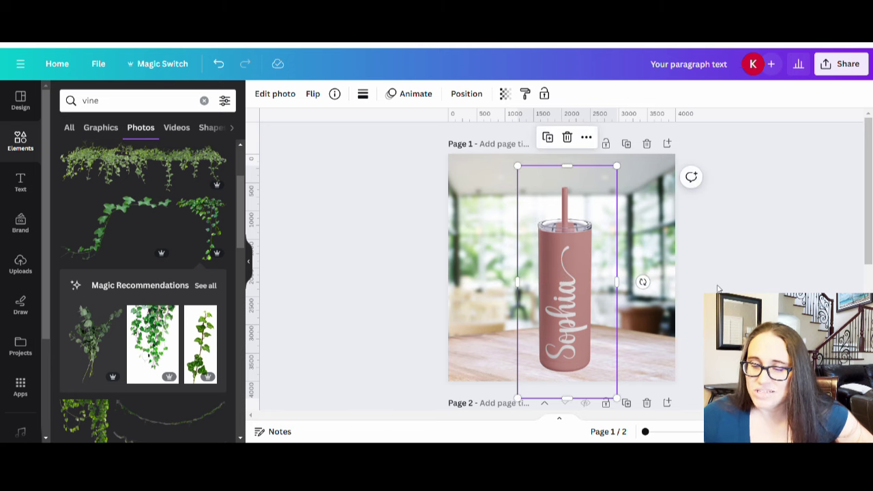
left_click(738, 282)
left_click(581, 292)
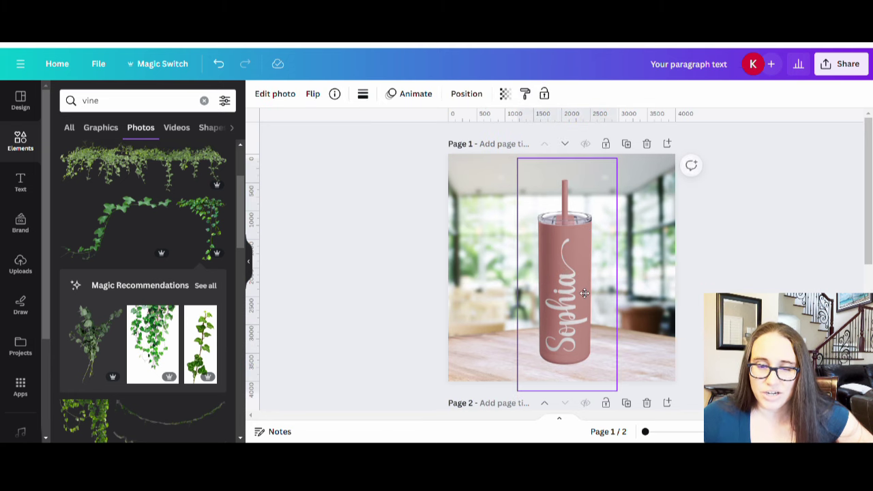
key("Escape")
Step: Add a Drop shadow to the pink tumbler with blur amount 26 and distance 12
left_click(559, 292)
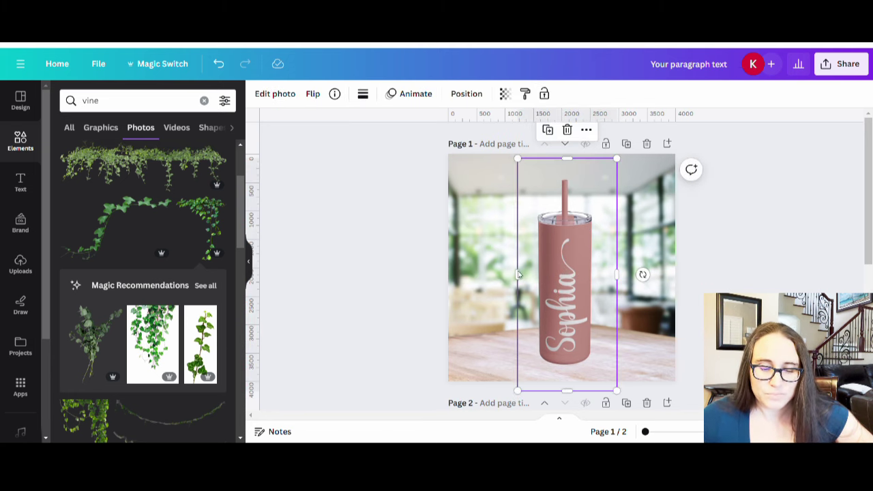
left_click(283, 100)
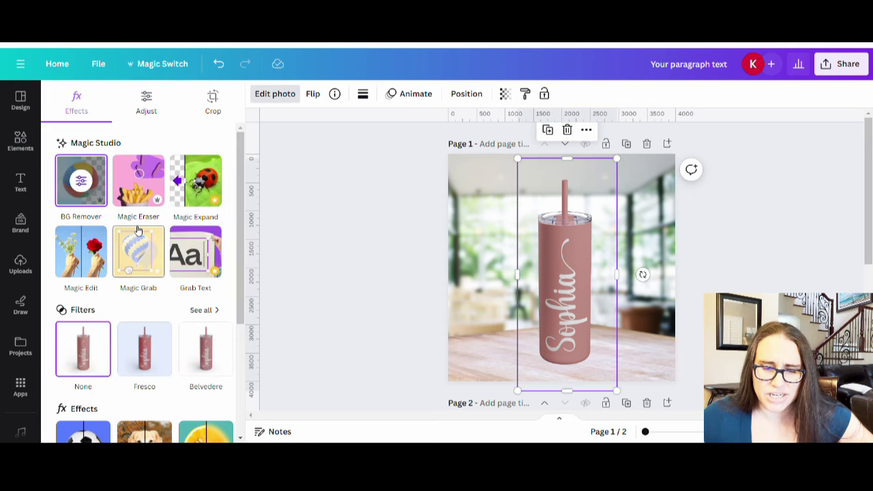
scroll(96, 325, "down", 3)
left_click(85, 297)
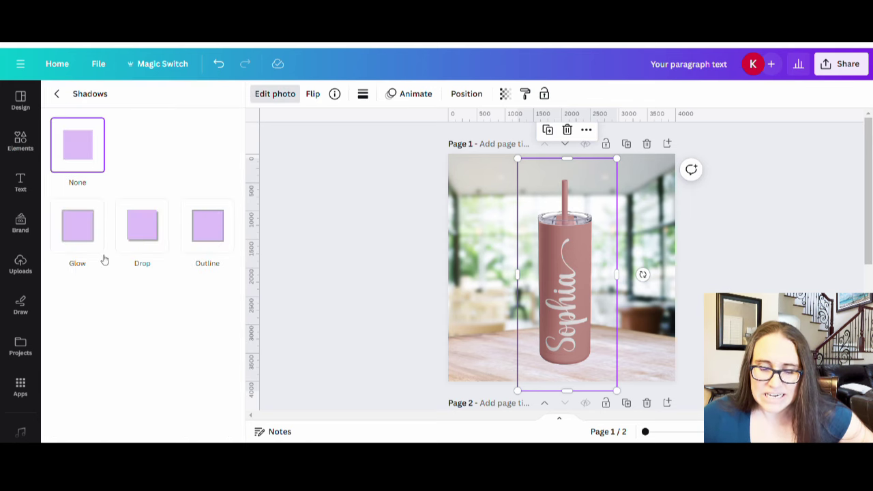
left_click(141, 234)
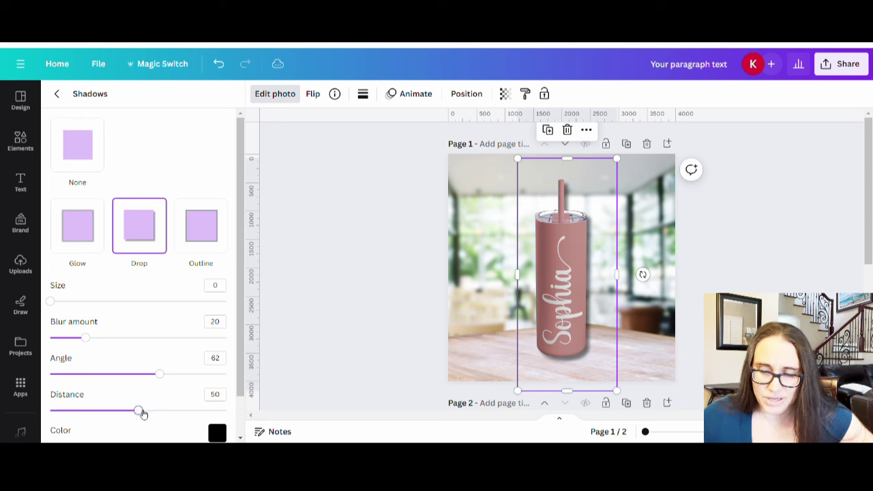
left_click_drag(142, 413, 94, 410)
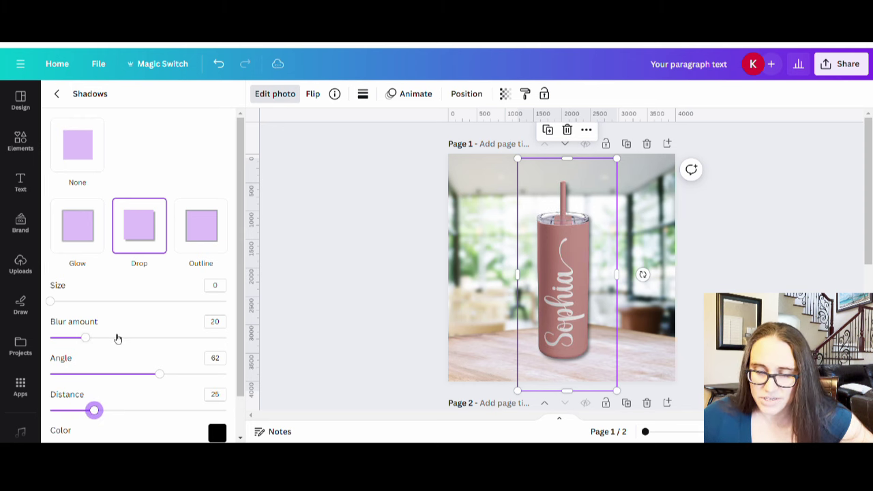
mouse_move(117, 339)
left_mouse_down()
mouse_move(144, 343)
mouse_move(130, 340)
left_mouse_up()
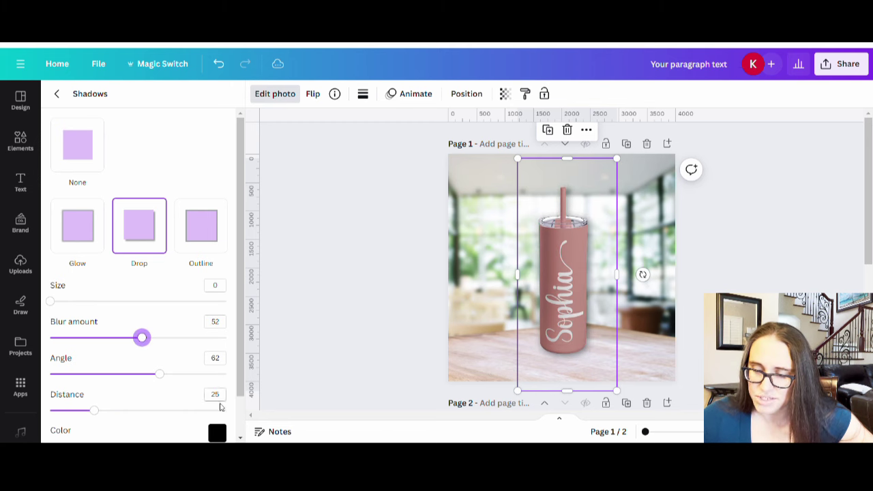
left_click_drag(94, 412, 72, 410)
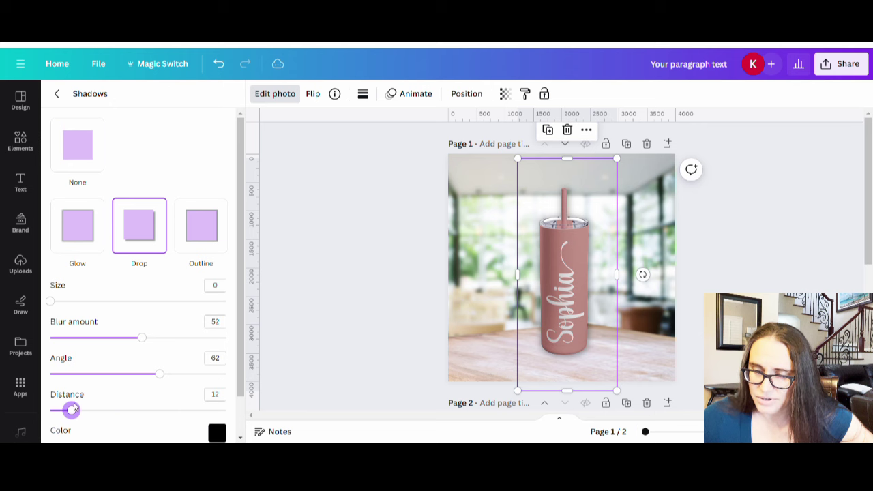
left_click_drag(110, 341, 99, 341)
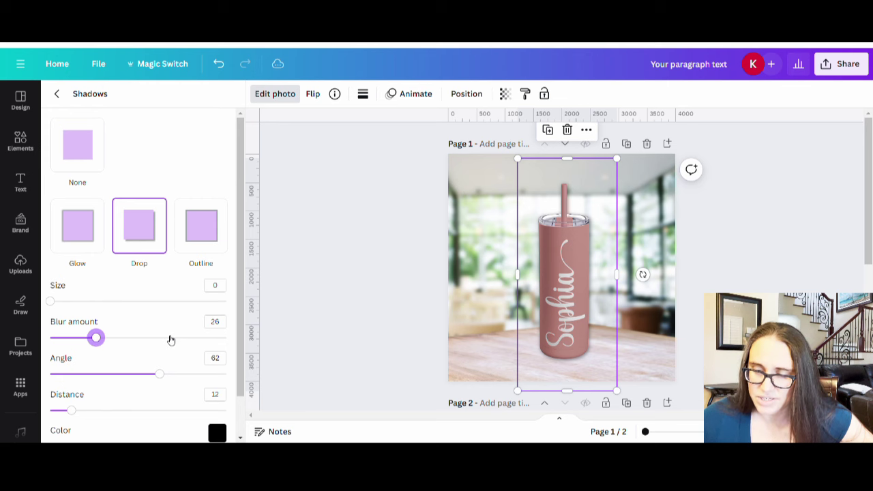
Step: Set the pink tumbler's shadow intensity to 51 and its angle to 56
scroll(145, 381, "down", 1)
mouse_move(154, 431)
left_mouse_down()
mouse_move(185, 428)
mouse_move(61, 418)
mouse_move(254, 432)
mouse_move(141, 421)
left_mouse_up()
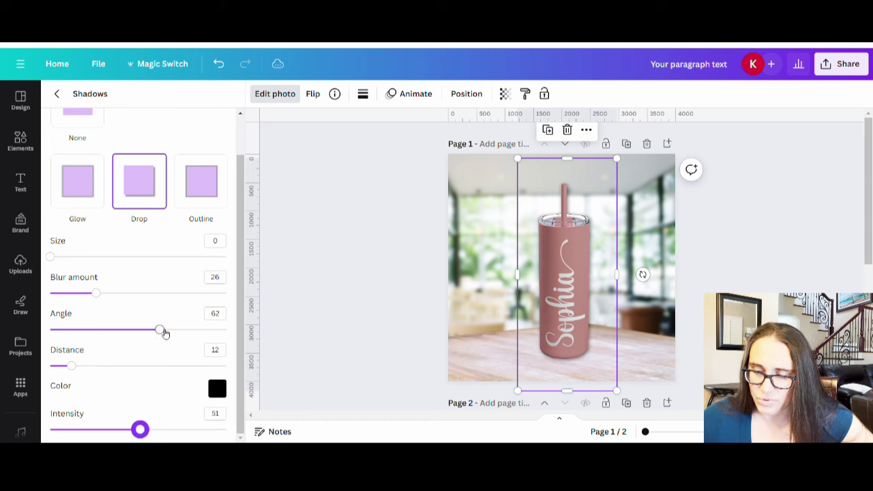
left_click_drag(161, 330, 150, 330)
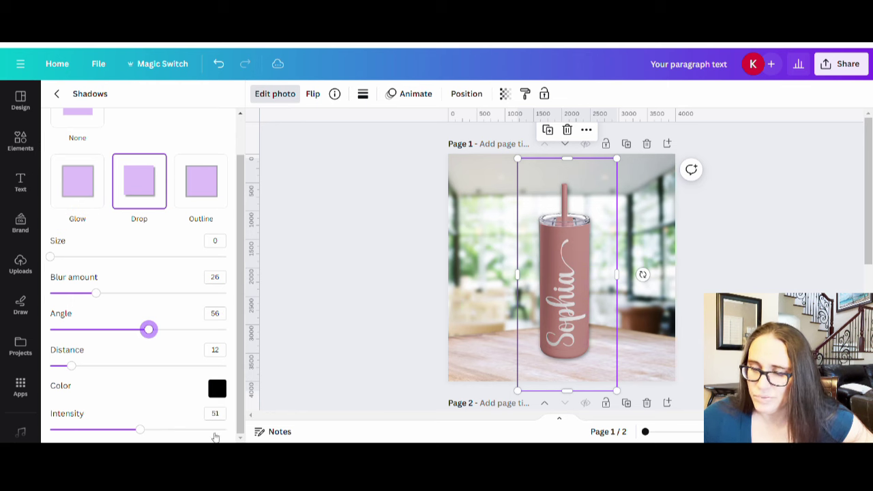
left_click(334, 273)
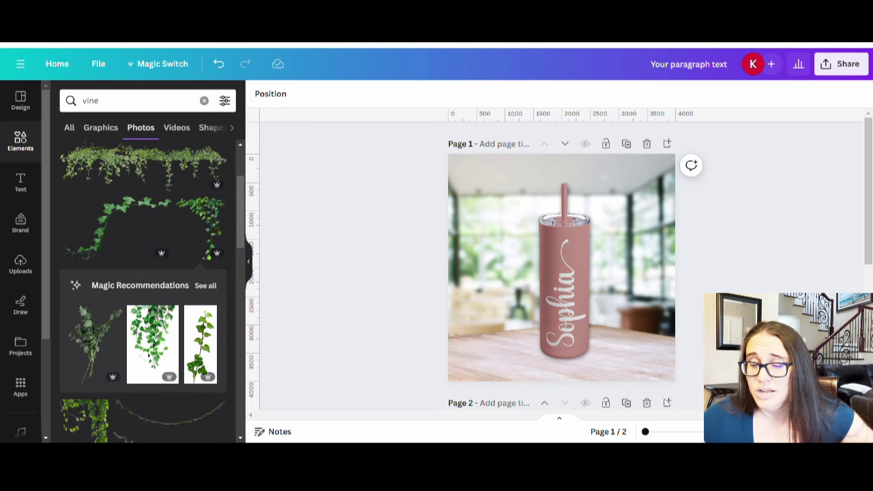
Step: Enlarge the pink tumbler slightly and reposition it on the table just left of its previous spot
left_click(602, 305)
mouse_move(616, 159)
left_mouse_down()
mouse_move(625, 144)
mouse_move(616, 166)
mouse_move(618, 154)
left_mouse_up()
left_click_drag(571, 268, 565, 280)
left_click(750, 285)
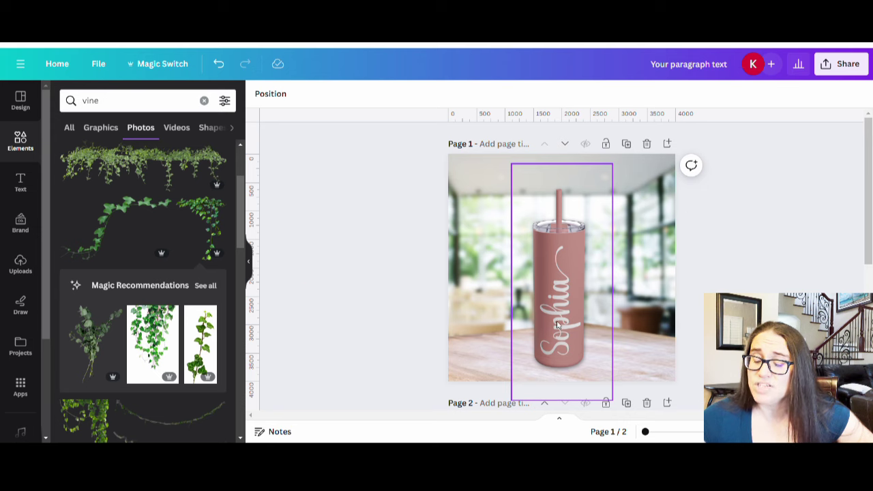
left_click_drag(582, 198, 580, 179)
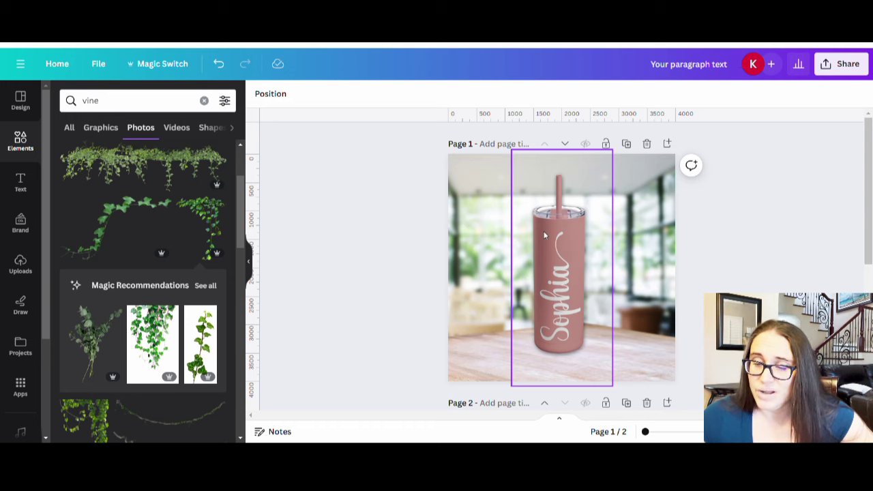
Step: Duplicate page 1 and replace the pink tumbler on the copy with the black one from the line-up page
left_click(626, 144)
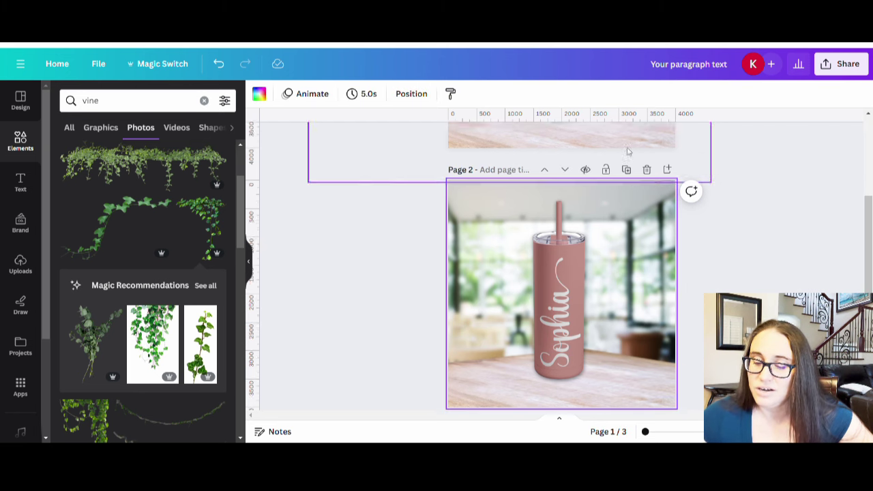
key("Delete")
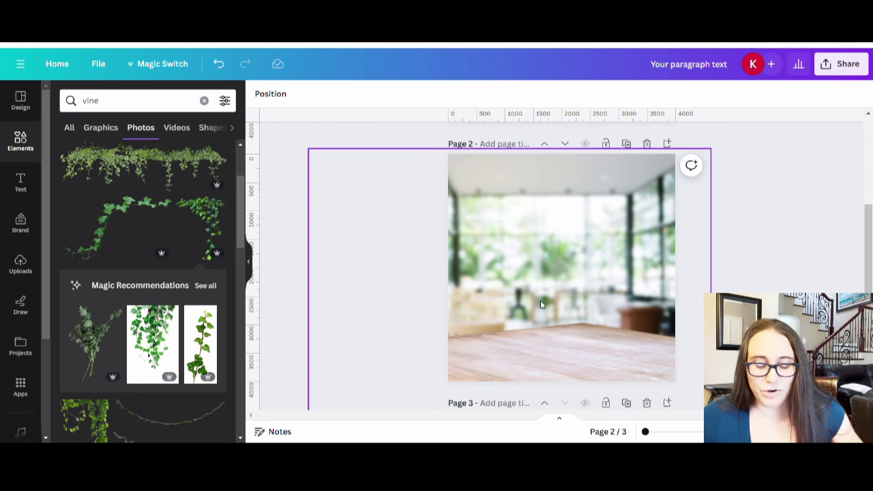
scroll(545, 300, "down", 3)
left_click(614, 379)
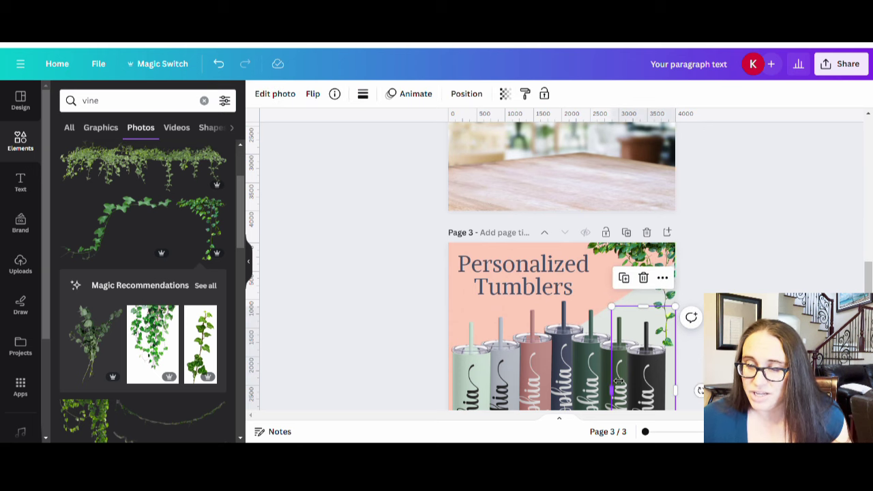
left_click_drag(635, 379, 552, 195)
scroll(666, 205, "up", 4)
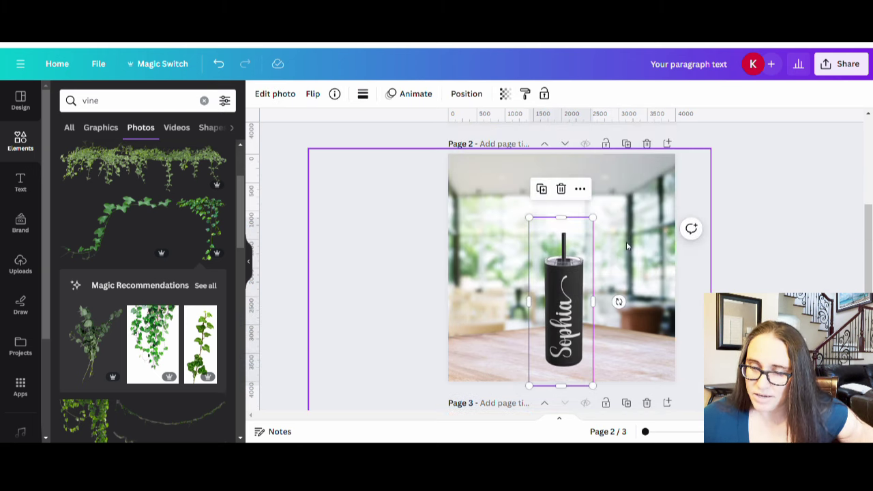
Step: Enlarge the black tumbler on page 2 to nearly the page's height and centre it on the wooden table
left_click_drag(593, 215, 631, 167)
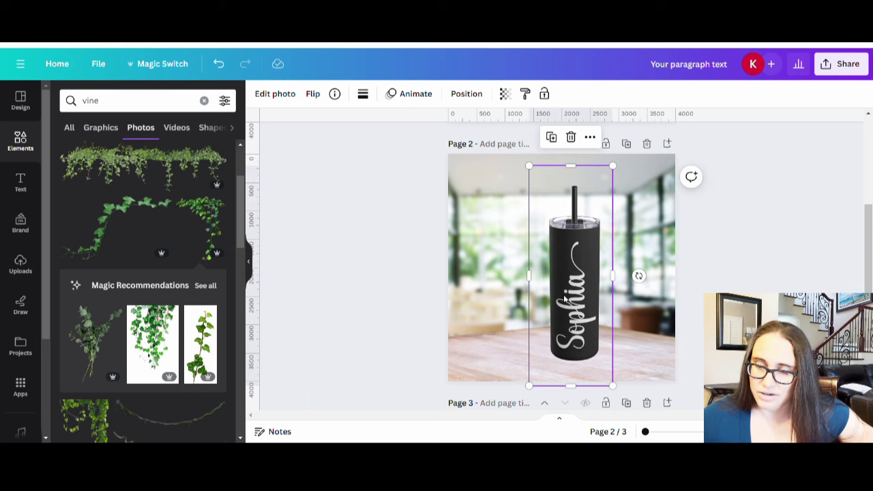
left_click_drag(580, 266, 567, 273)
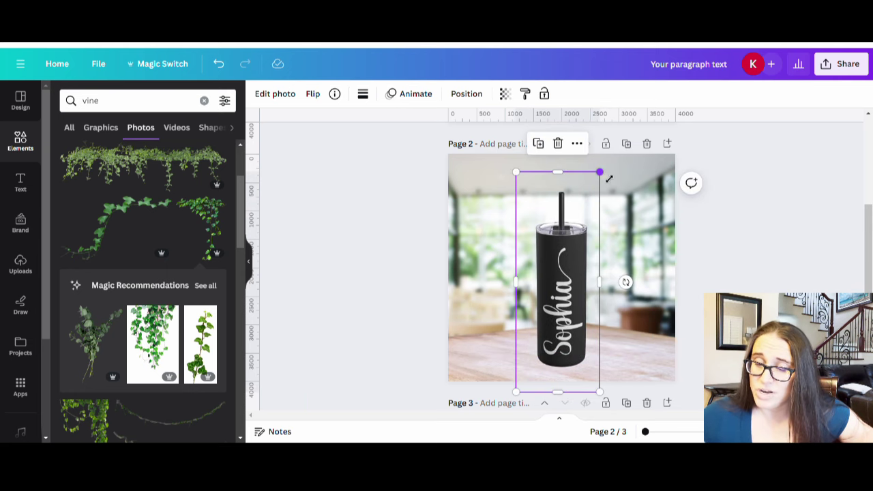
left_click_drag(600, 172, 606, 155)
left_click_drag(554, 278, 548, 277)
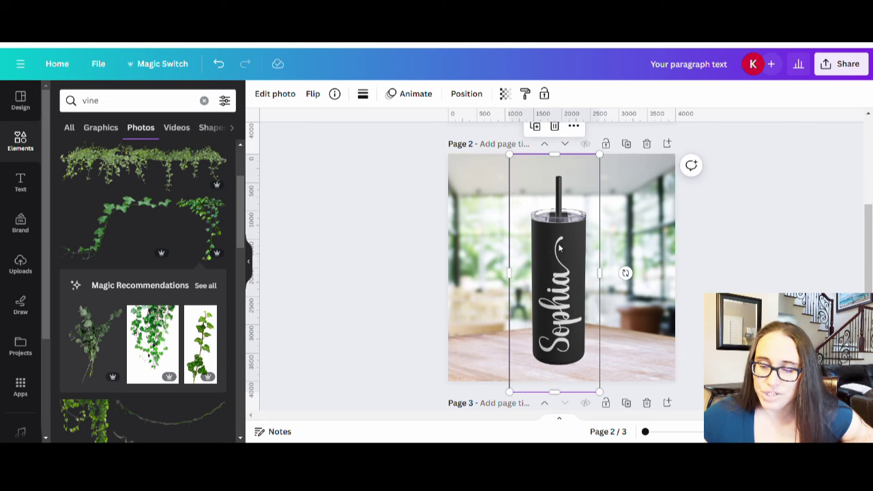
left_click(761, 261)
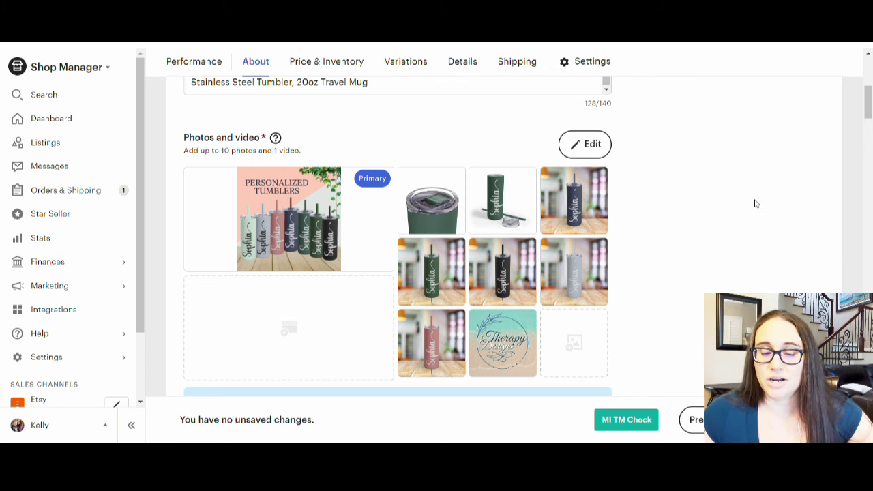
Step: Review the title, photos and description of the personalized tumbler listing in Etsy
scroll(750, 201, "up", 2)
scroll(726, 205, "up", 2)
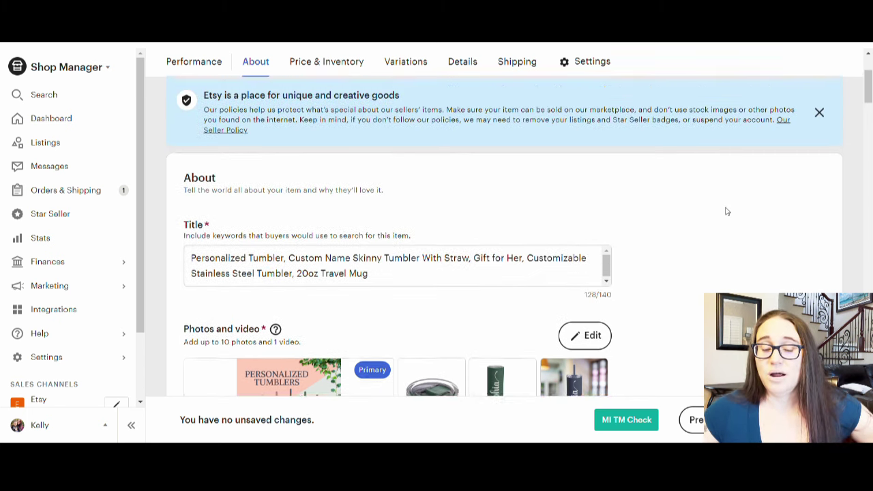
scroll(737, 221, "down", 1)
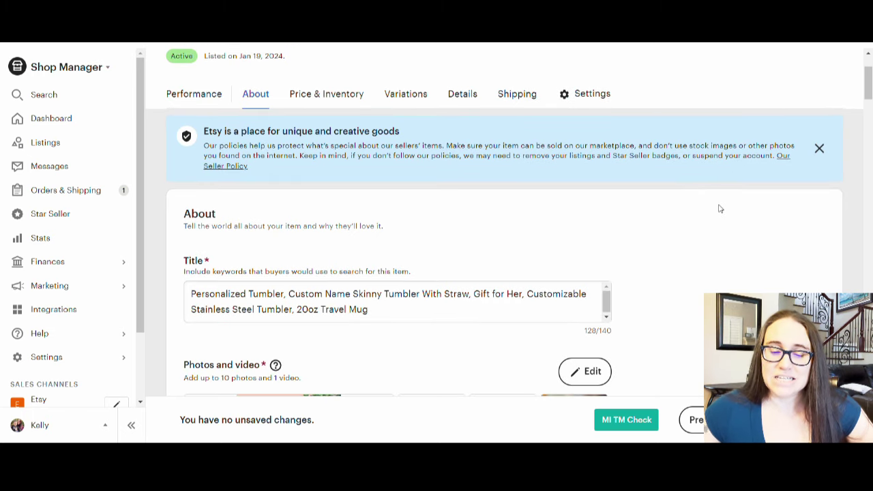
scroll(718, 209, "down", 2)
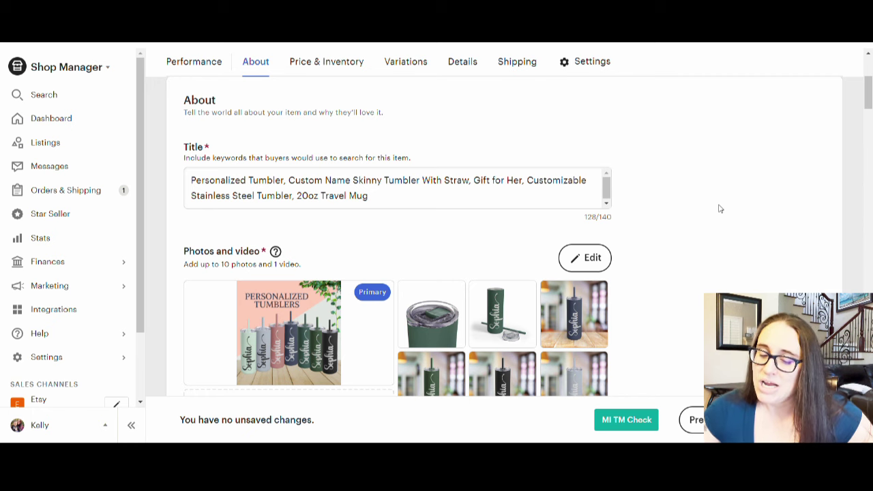
scroll(675, 173, "down", 12)
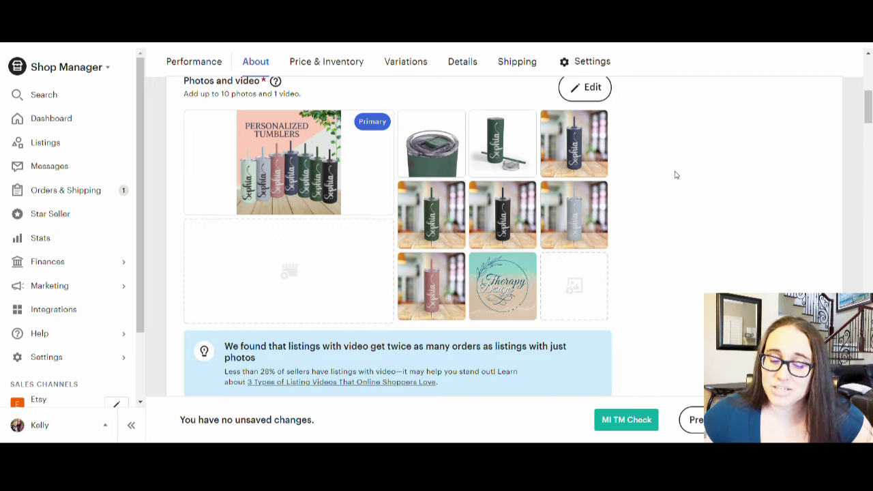
scroll(489, 300, "down", 5)
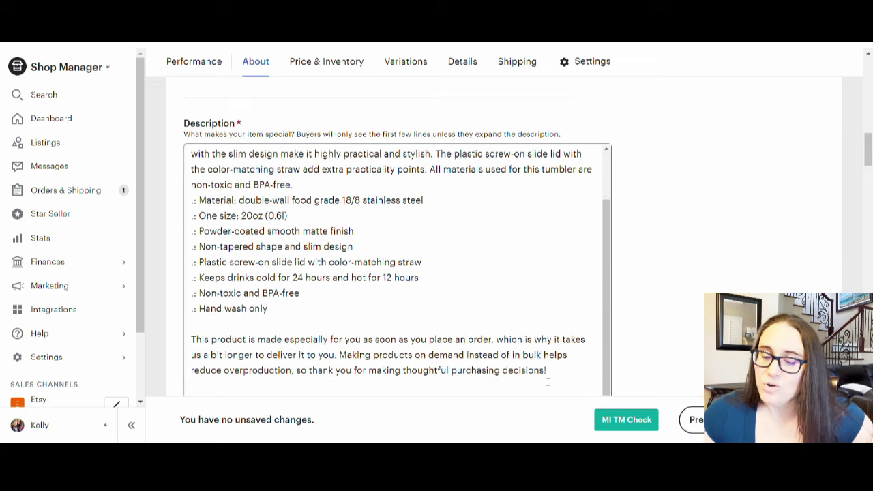
scroll(595, 279, "up", 15)
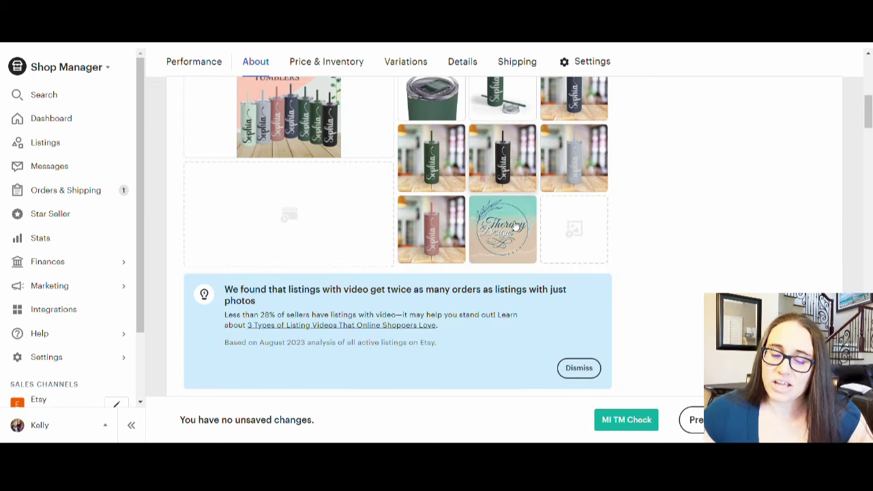